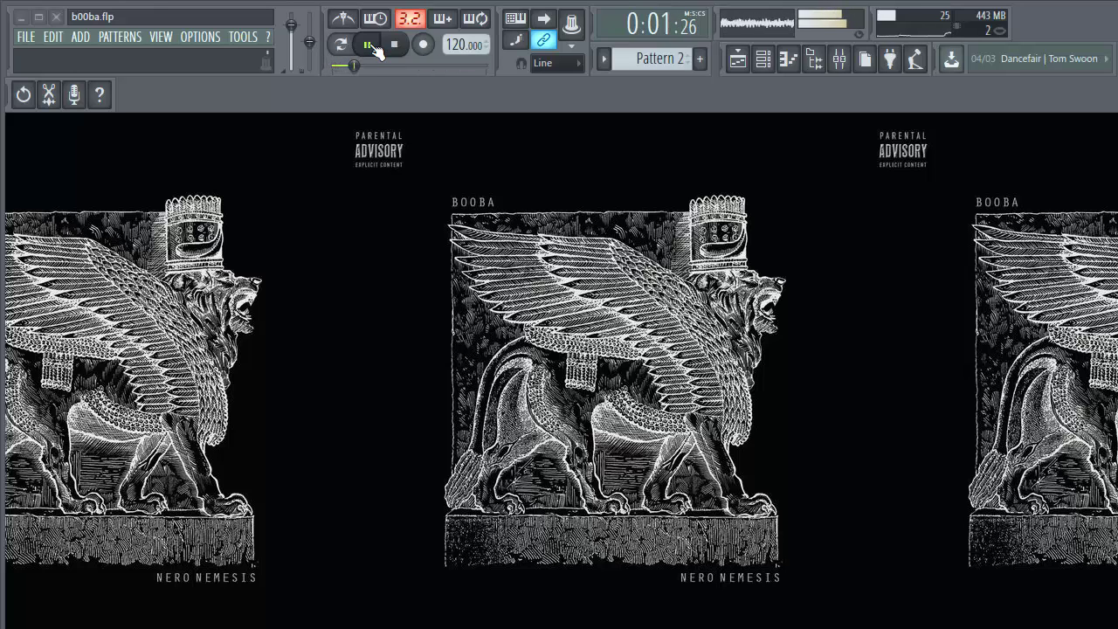
# In the channel rack, unmute the Nexus channels, Blur Kik (TG) and Lex Lug..re (TG), and adjust the Lex Lug..re channel's volume
pyautogui.click(763, 61)
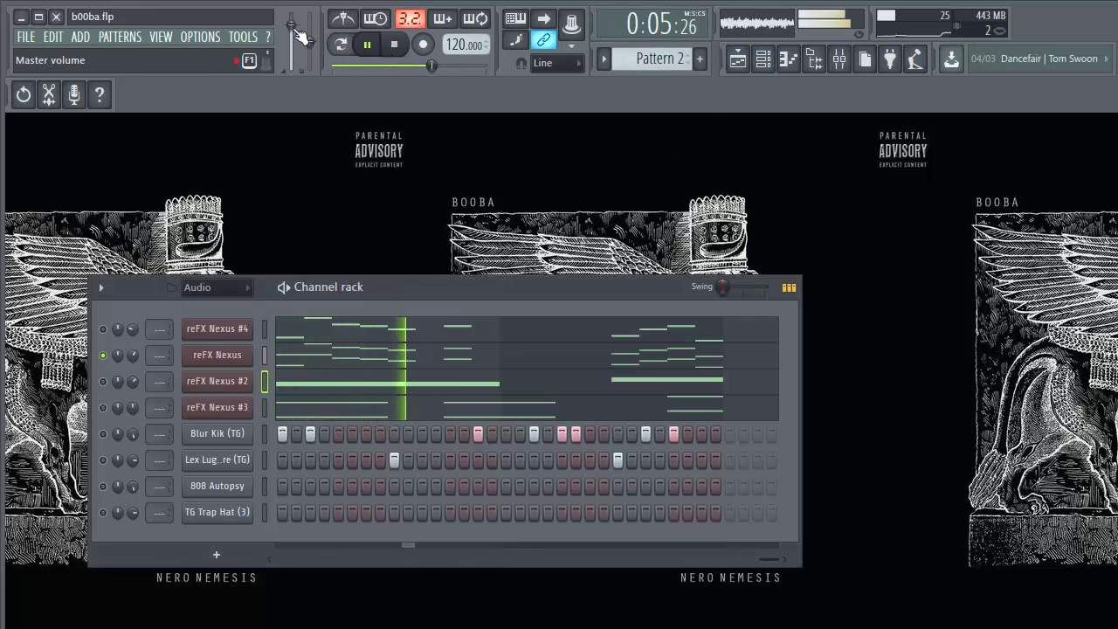
pyautogui.moveTo(402, 65); pyautogui.dragTo(479, 65)
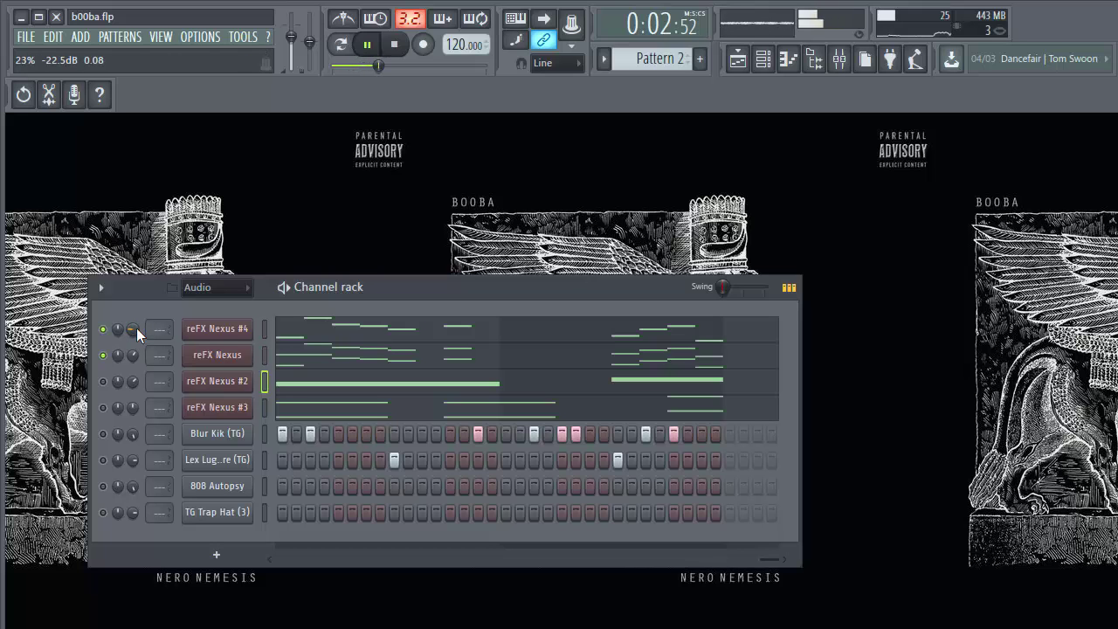
pyautogui.moveTo(428, 297); pyautogui.dragTo(531, 327)
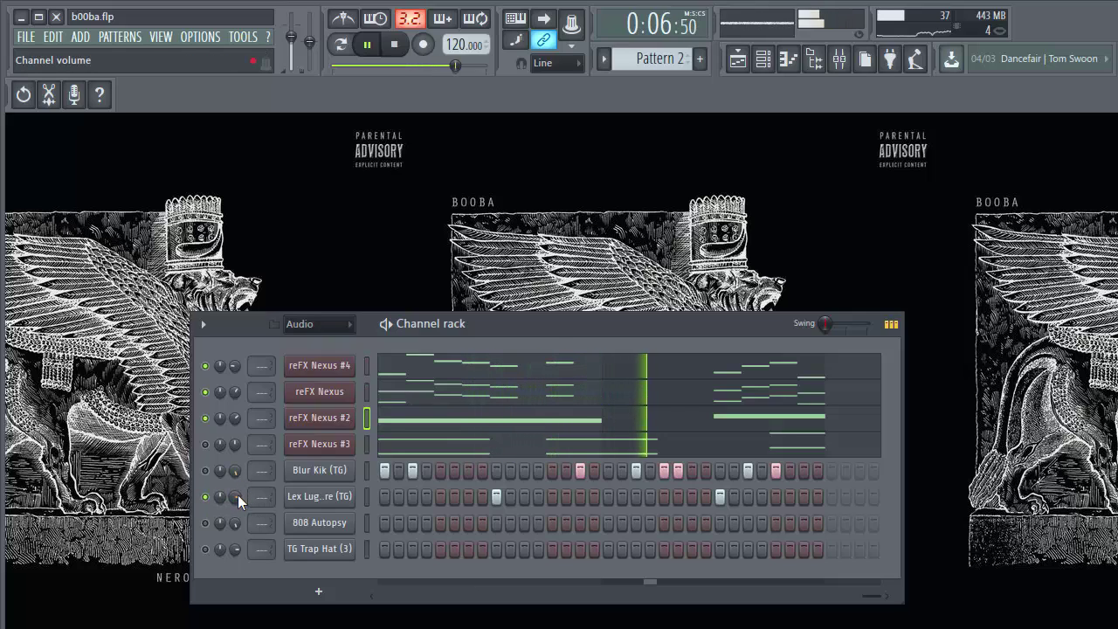
pyautogui.moveTo(237, 494); pyautogui.dragTo(238, 510)
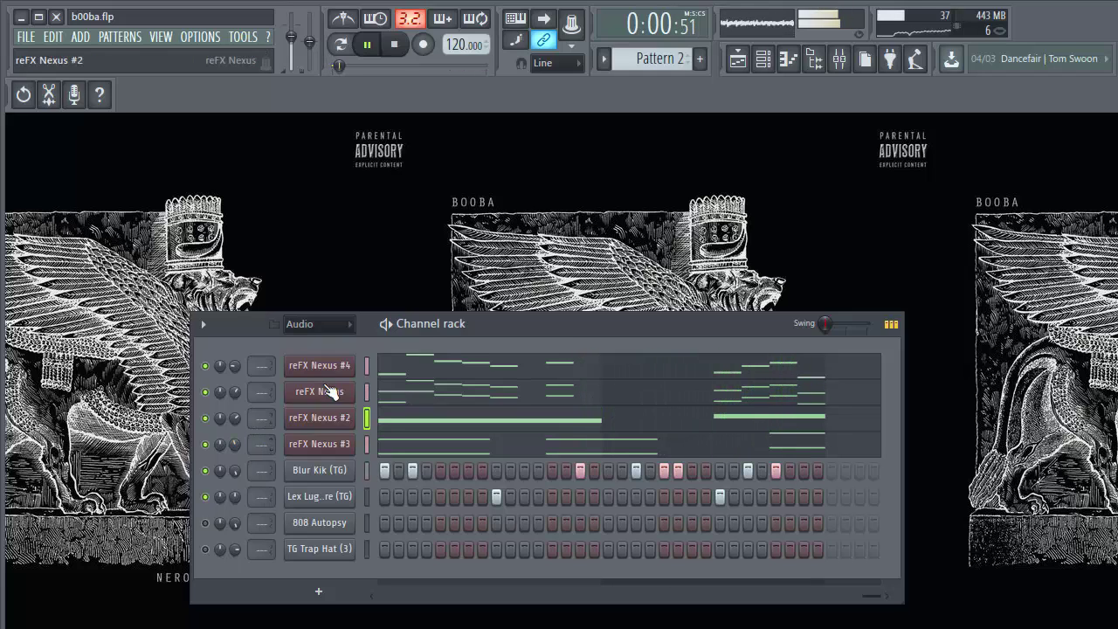
pyautogui.moveTo(512, 324); pyautogui.dragTo(555, 261)
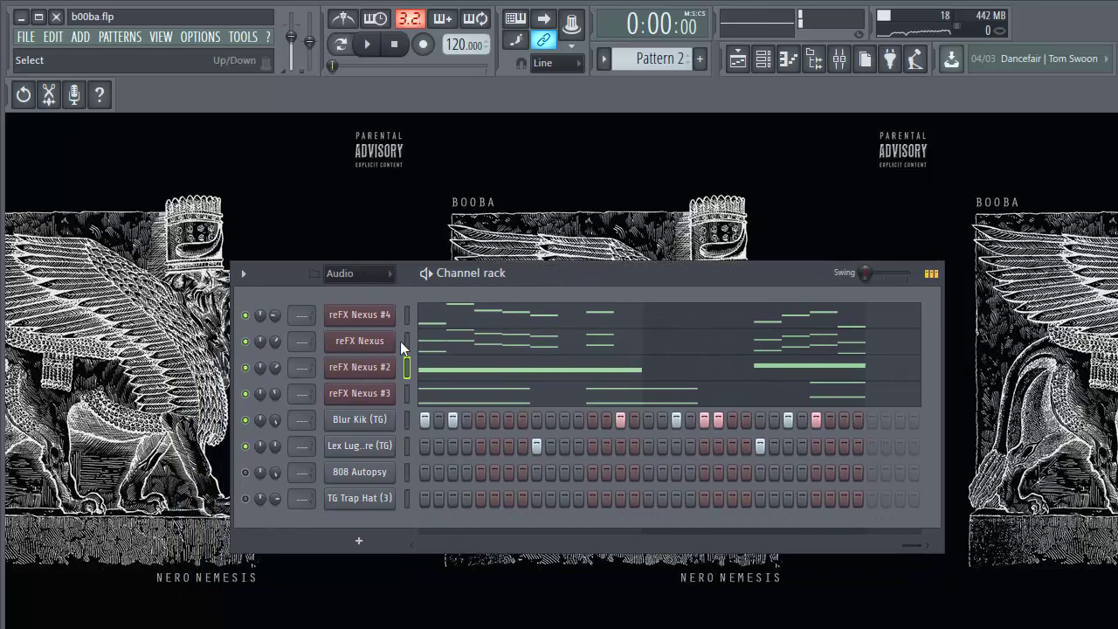
# Solo the reFX Nexus #4 channel and check its Highbell Flutes 1 preset in the instrument window
pyautogui.rightClick(248, 319)
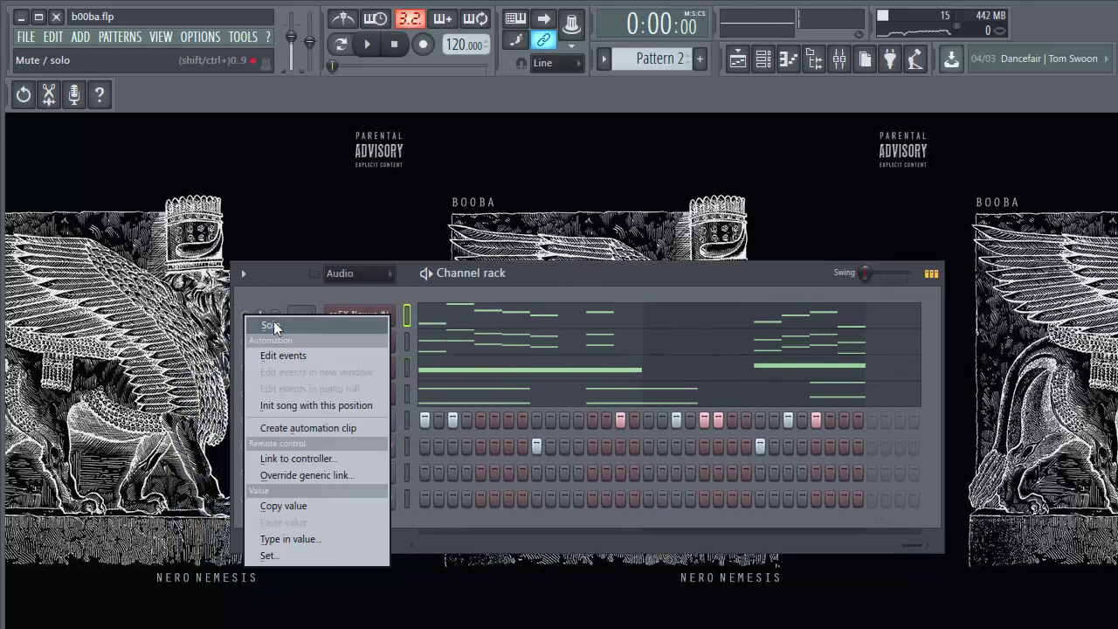
pyautogui.click(365, 316)
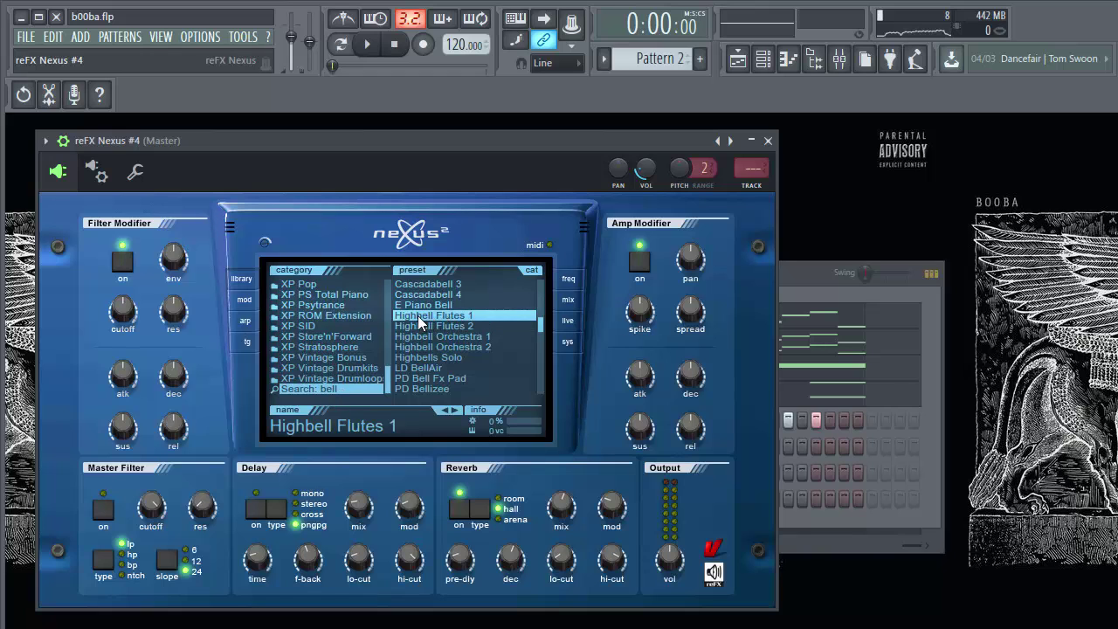
pyautogui.click(767, 140)
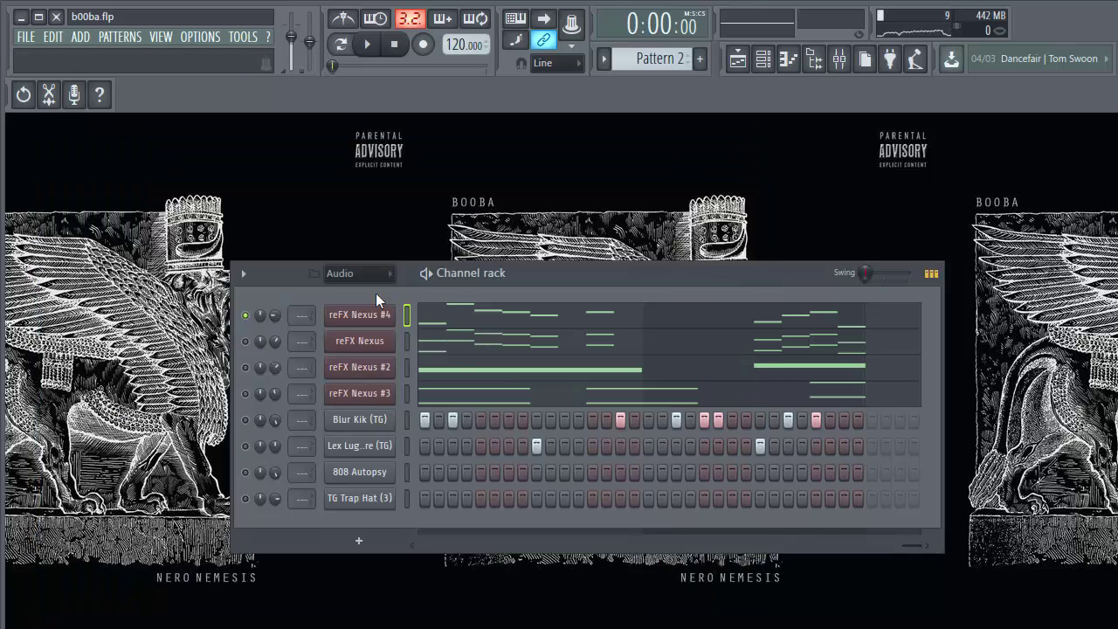
# Solo the reFX Nexus channel, play the pattern and check its PN Distorted Piano Strings preset in the instrument window
pyautogui.rightClick(254, 343)
pyautogui.press('Escape')
pyautogui.press('space')
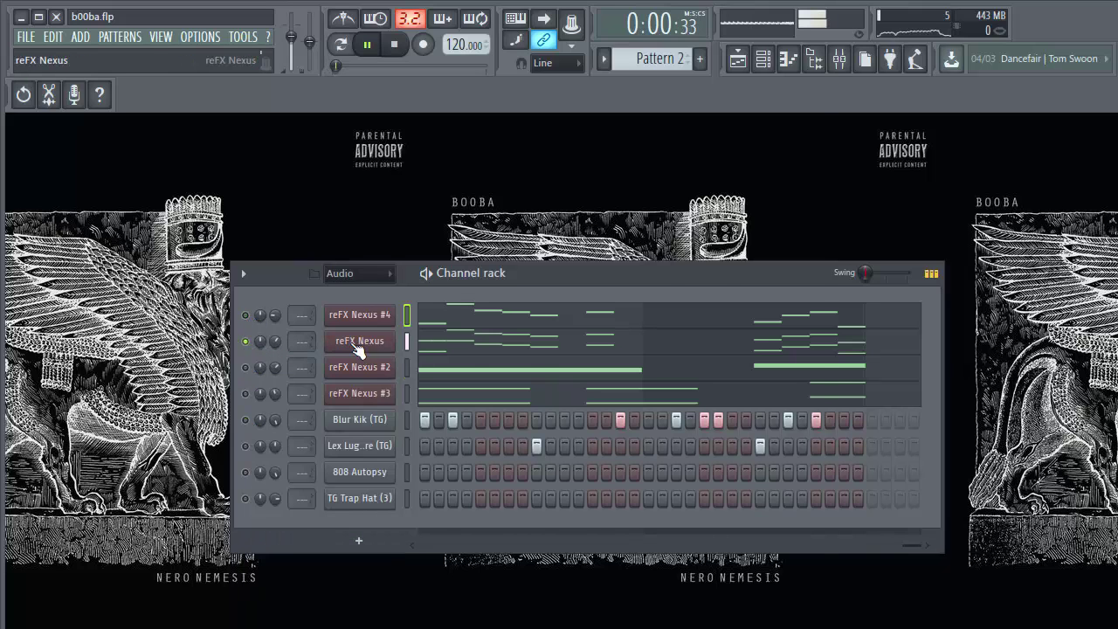
pyautogui.click(358, 340)
pyautogui.click(284, 249)
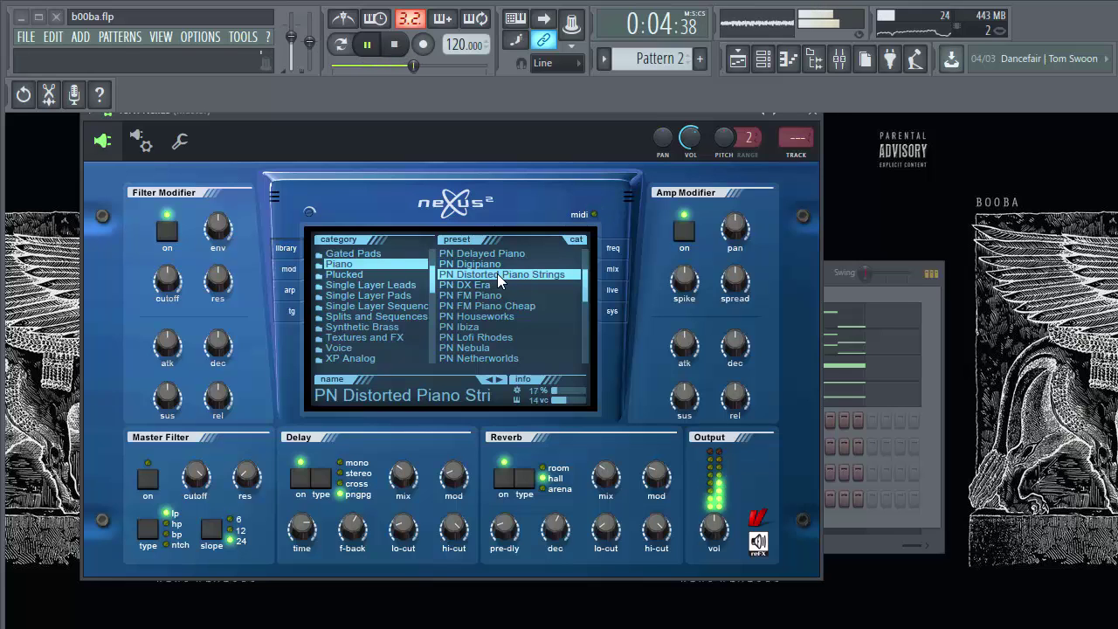
pyautogui.click(814, 115)
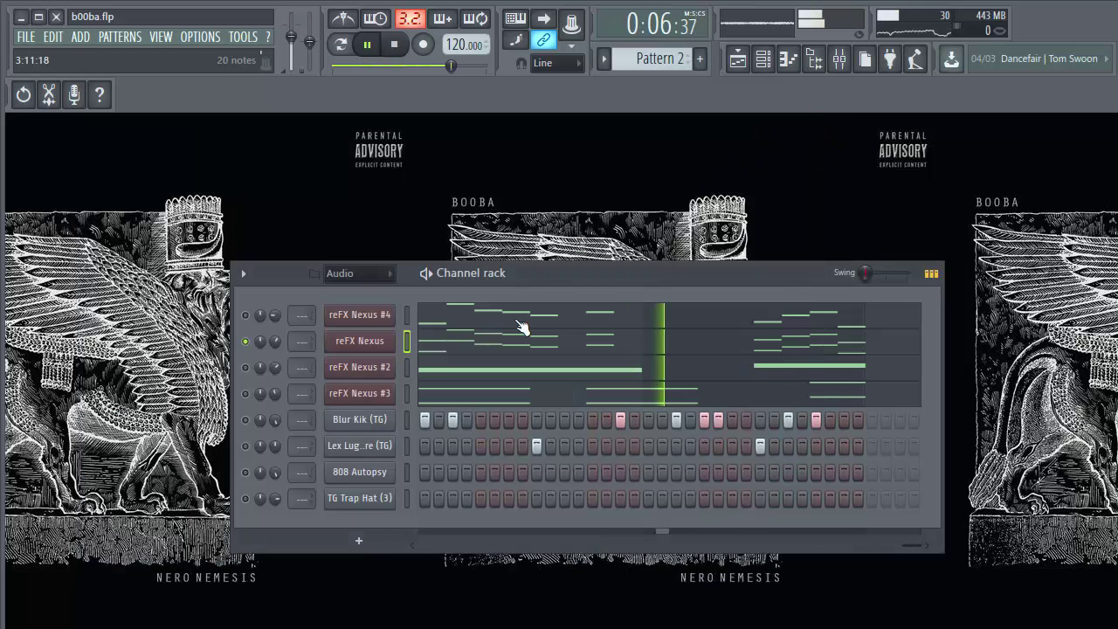
# Examine the reFX Nexus channel's notes in its piano roll and play them back
pyautogui.press('space')
pyautogui.click(442, 344)
pyautogui.scroll(-3, 376, 160)
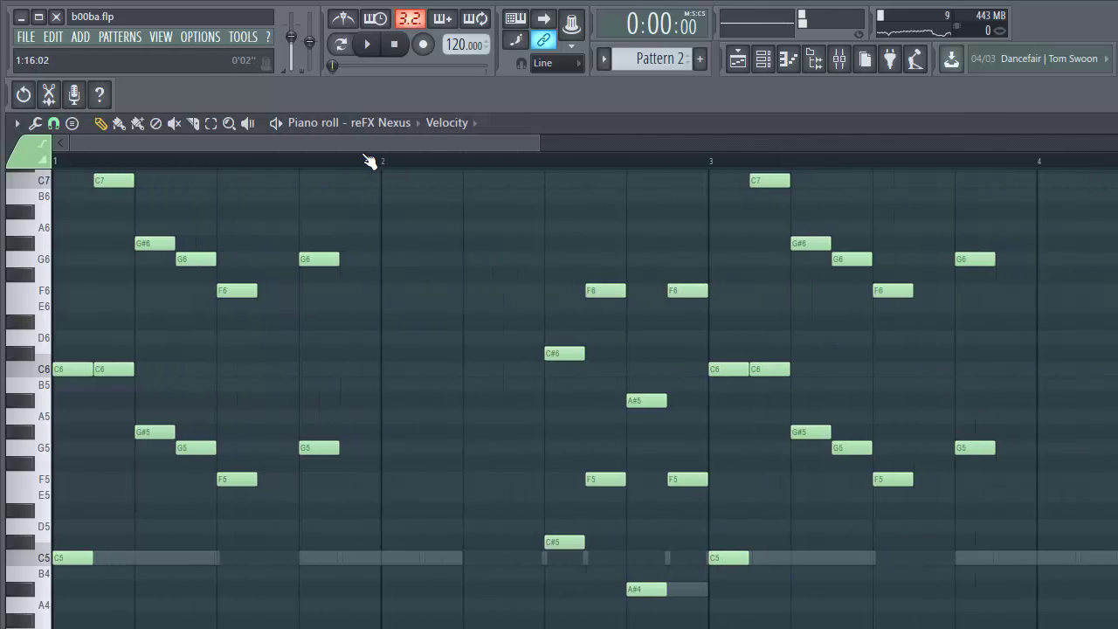
pyautogui.scroll(-1, 219, 346)
pyautogui.scroll(2, 212, 339)
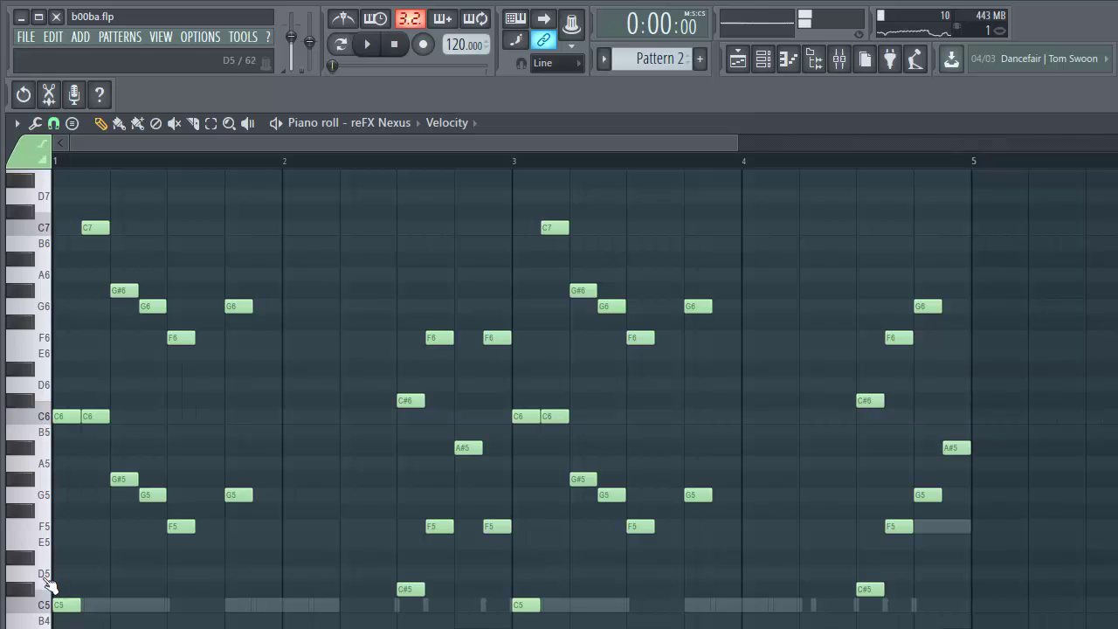
pyautogui.press('space')
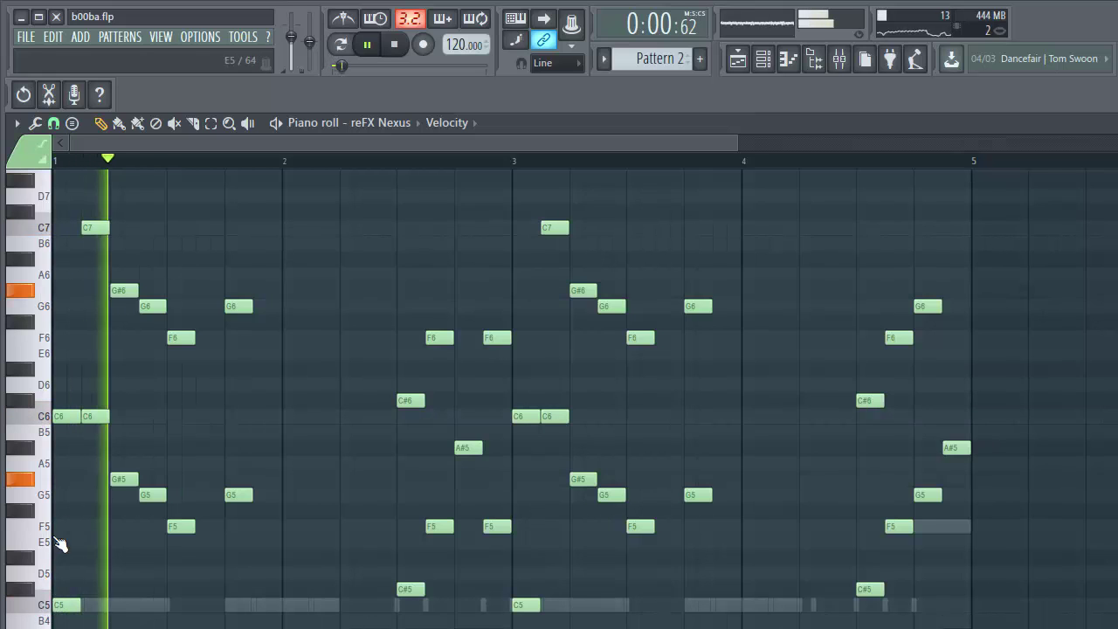
# Solo the reFX Nexus #2 channel, play it and check its PN Nexus Grandpiano Soft preset in the instrument window
pyautogui.click(737, 58)
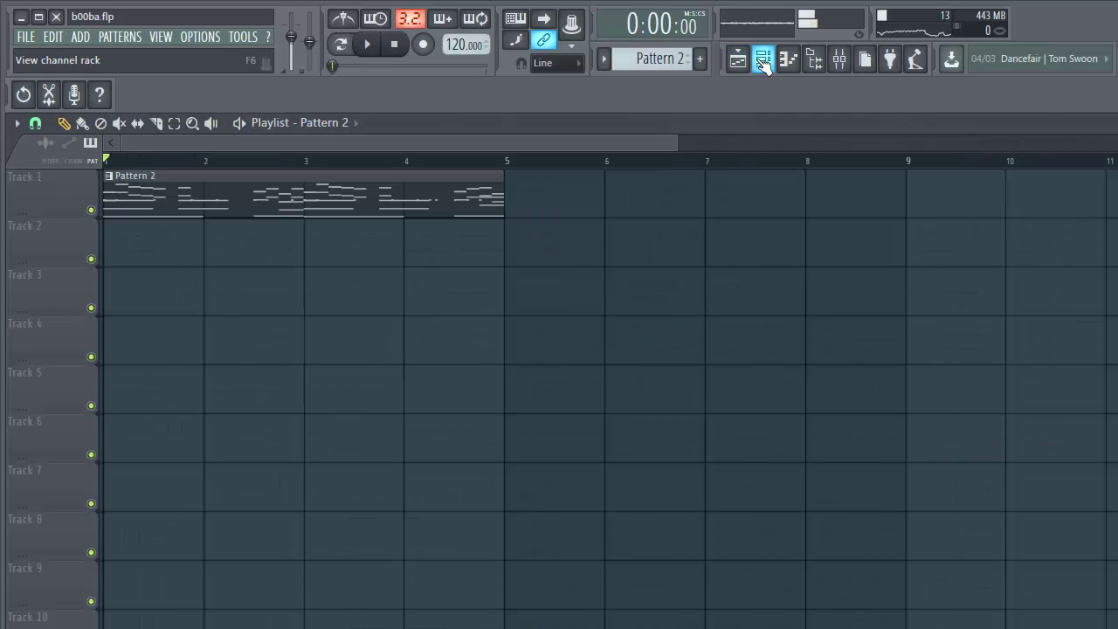
pyautogui.click(762, 59)
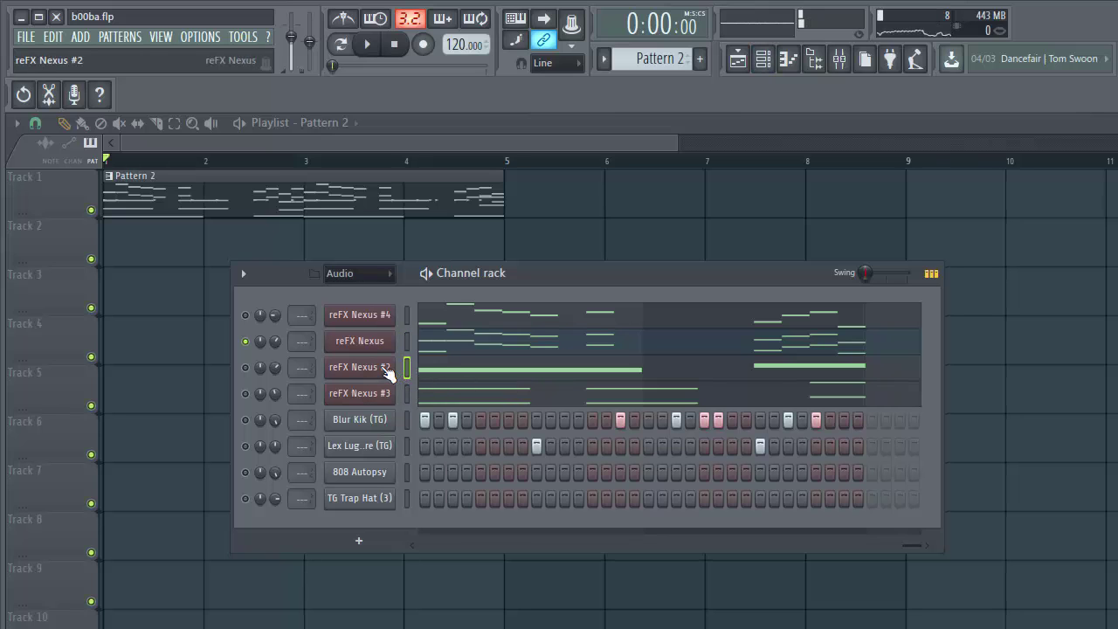
pyautogui.rightClick(242, 368)
pyautogui.click(261, 380)
pyautogui.press('space')
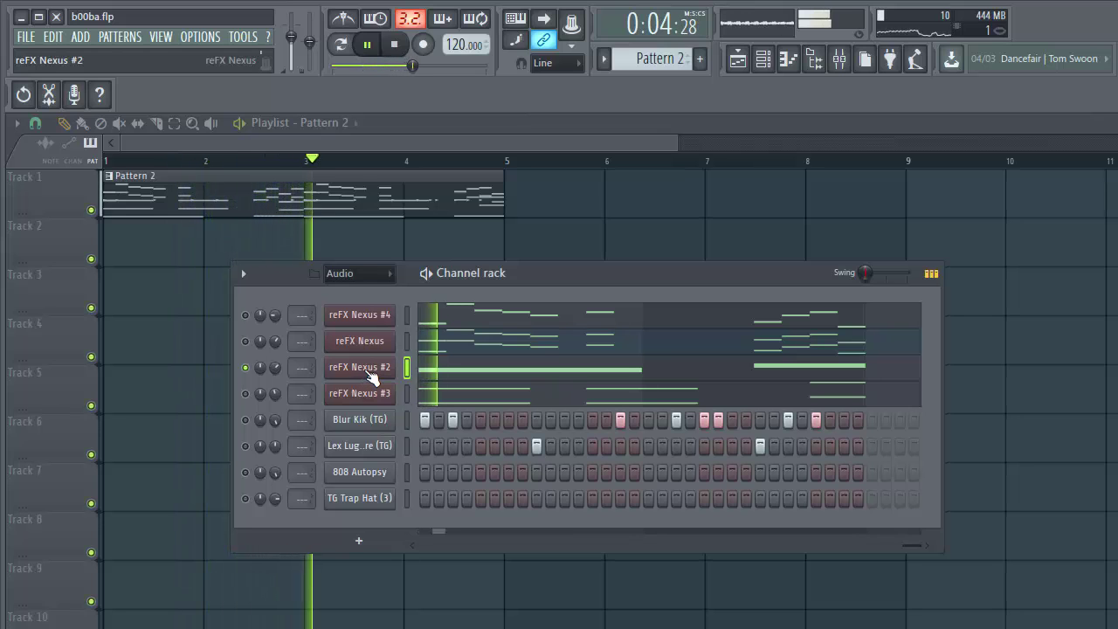
pyautogui.press('space')
pyautogui.click(366, 367)
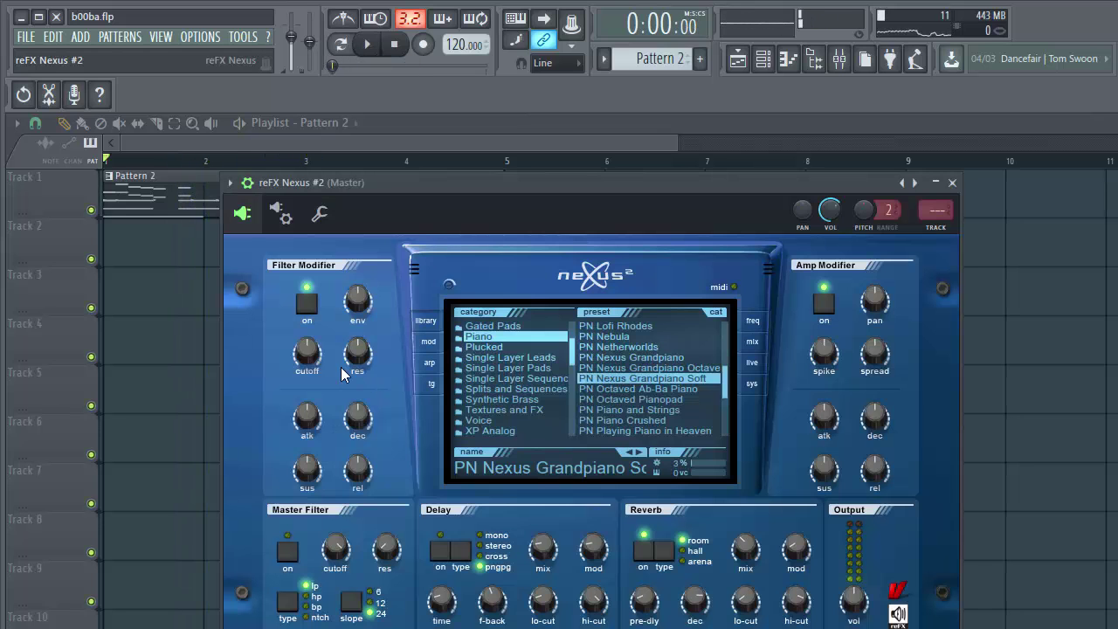
pyautogui.click(953, 183)
# Examine the reFX Nexus #2 channel's piano roll while it plays back
pyautogui.click(454, 367)
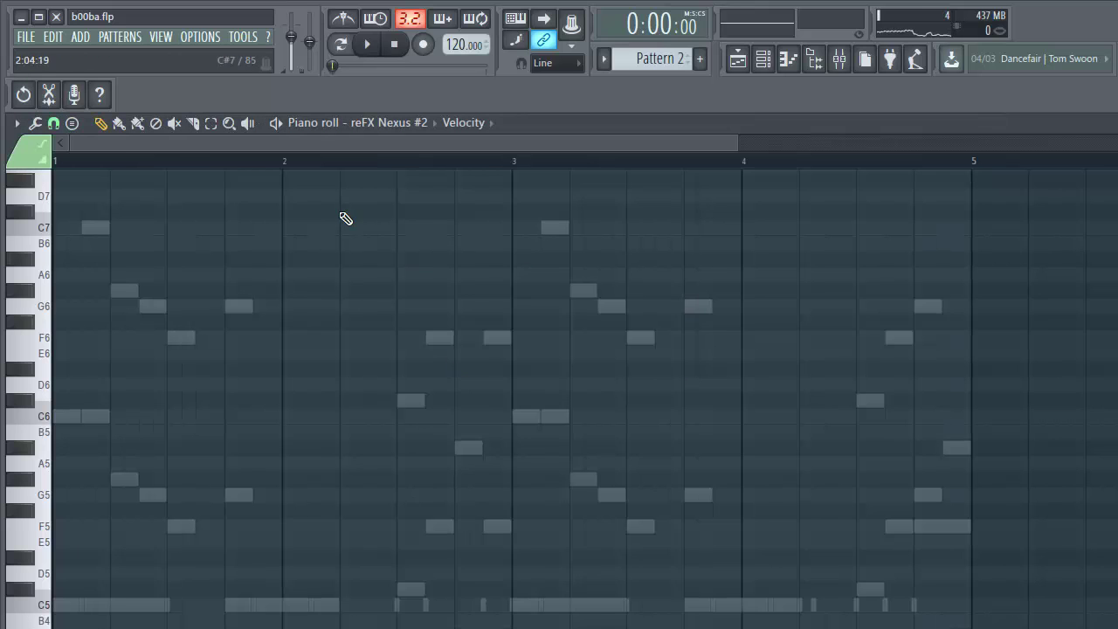
pyautogui.scroll(-3, 342, 214)
pyautogui.press('space')
pyautogui.scroll(-4, 311, 163)
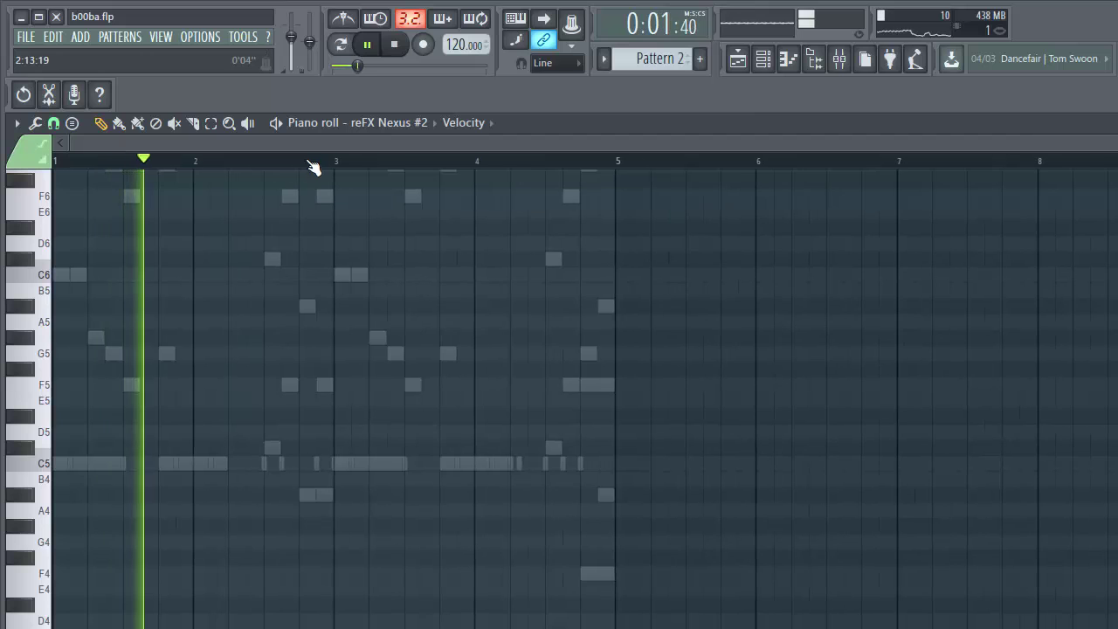
pyautogui.scroll(2, 406, 210)
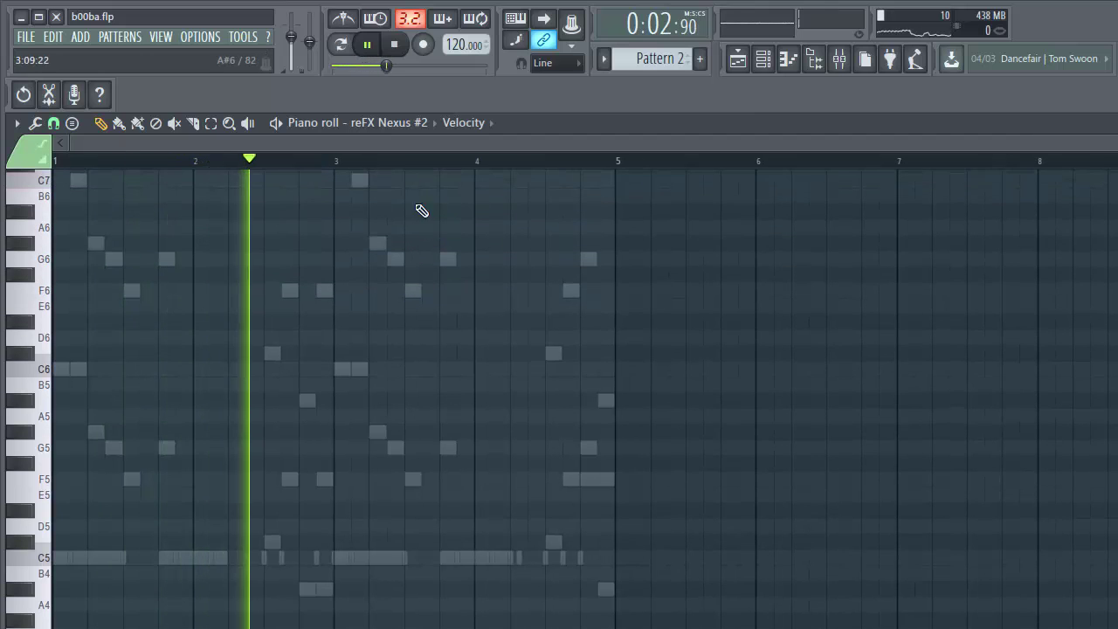
# Solo the reFX Nexus #3 channel, check its ST 70s Vinyl Strings 1 preset and play it back
pyautogui.click(763, 59)
pyautogui.press('space')
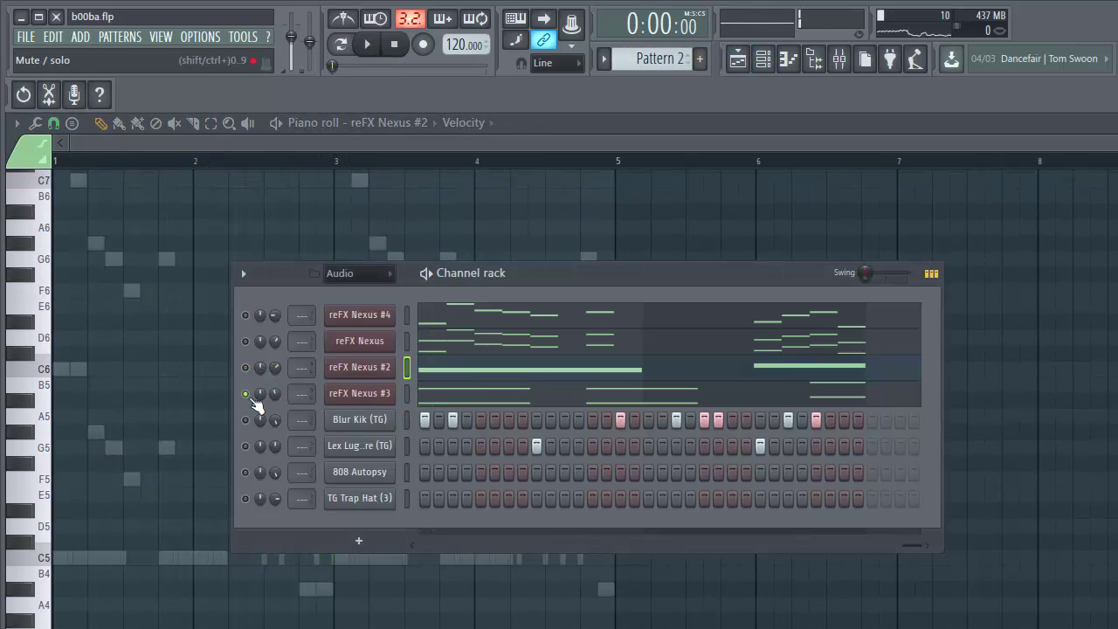
pyautogui.click(380, 402)
pyautogui.click(284, 354)
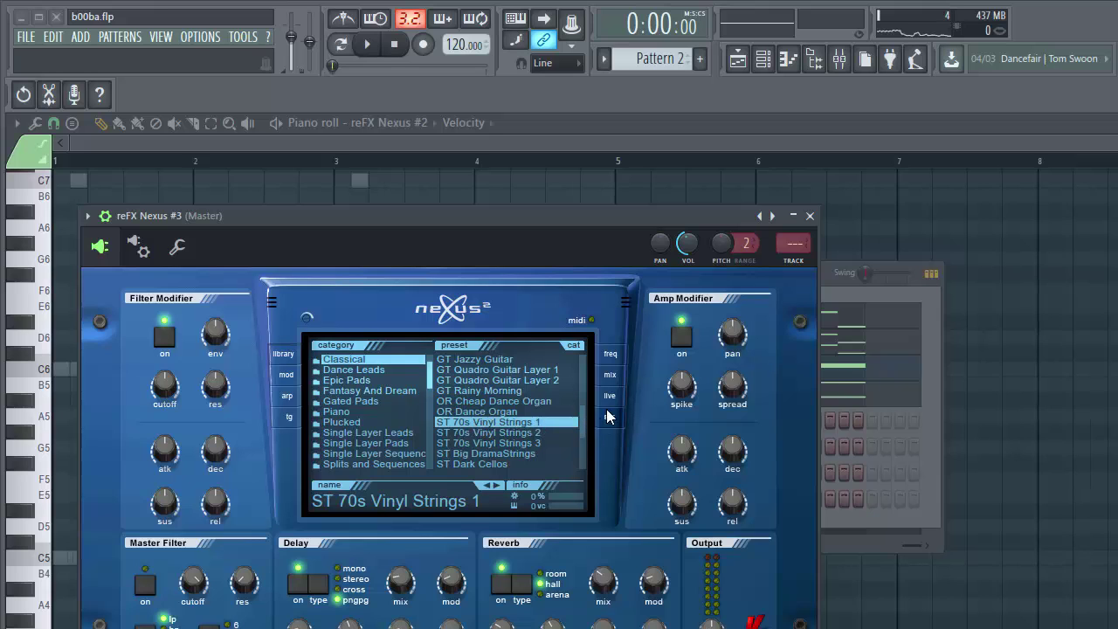
pyautogui.click(874, 291)
pyautogui.press('space')
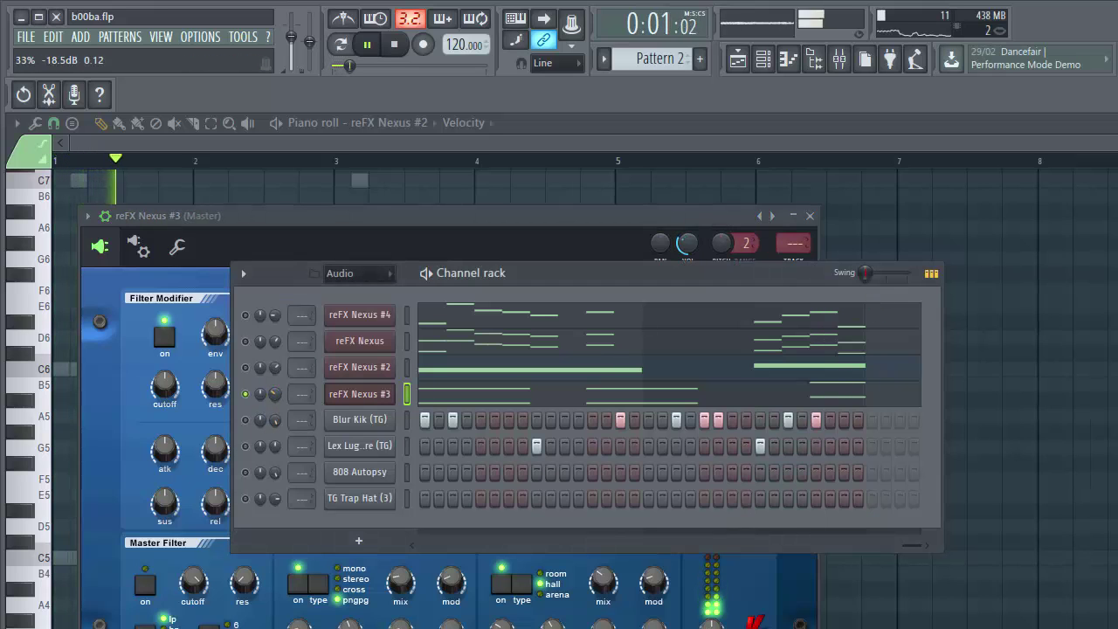
pyautogui.press('space')
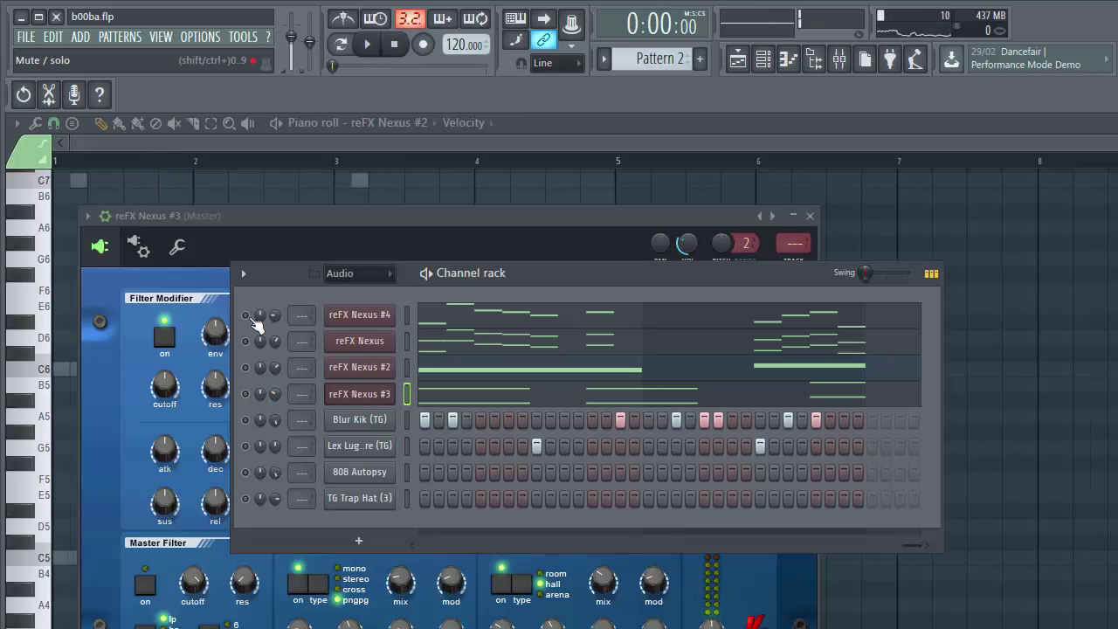
# Examine the reFX Nexus #4 channel's melody notes in its piano roll and play them back from the start
pyautogui.click(459, 320)
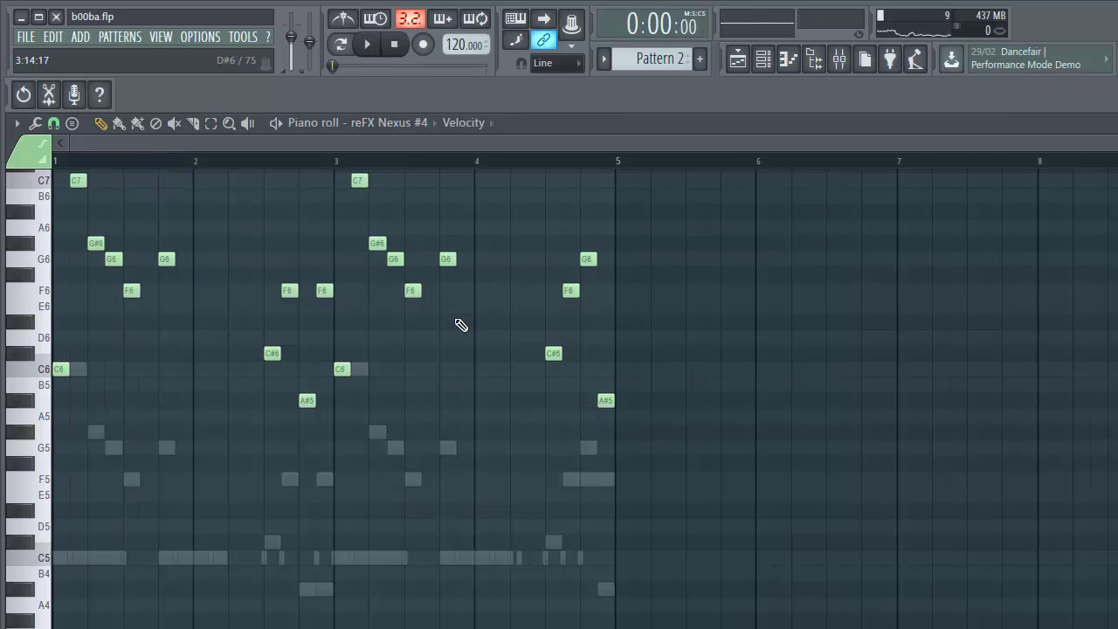
pyautogui.scroll(3, 150, 218)
pyautogui.scroll(3, 98, 165)
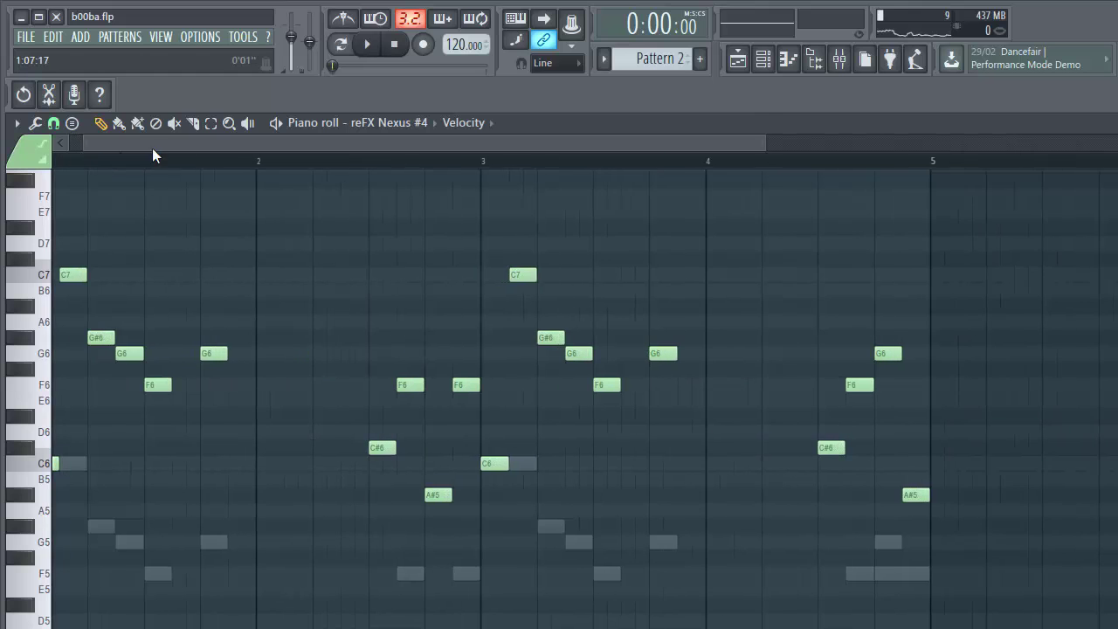
pyautogui.press('space')
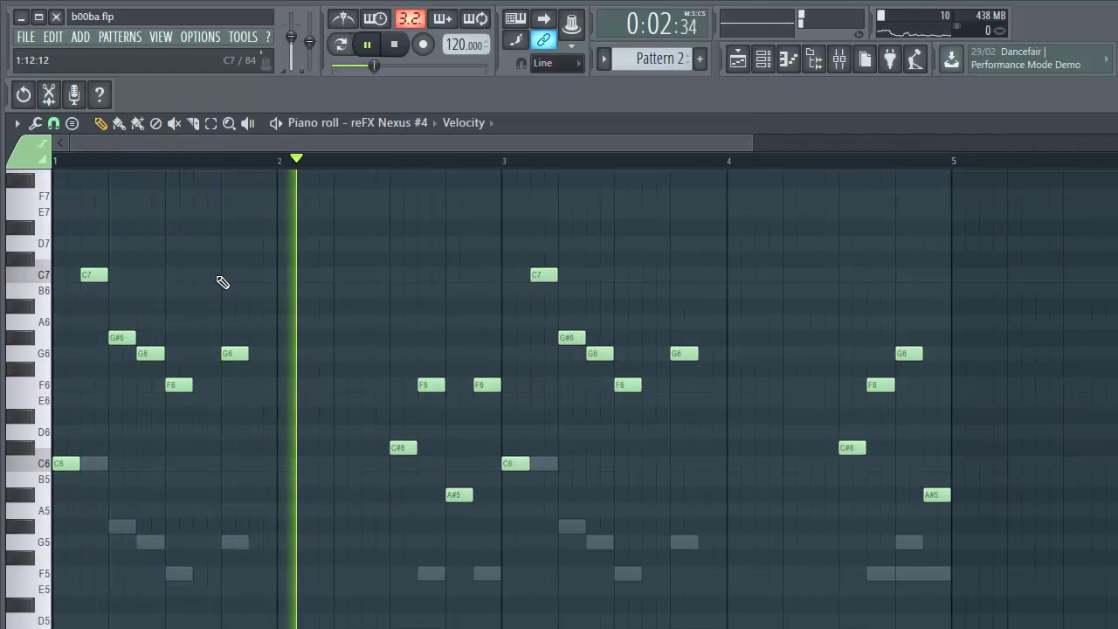
pyautogui.scroll(-2, 225, 288)
pyautogui.press('space')
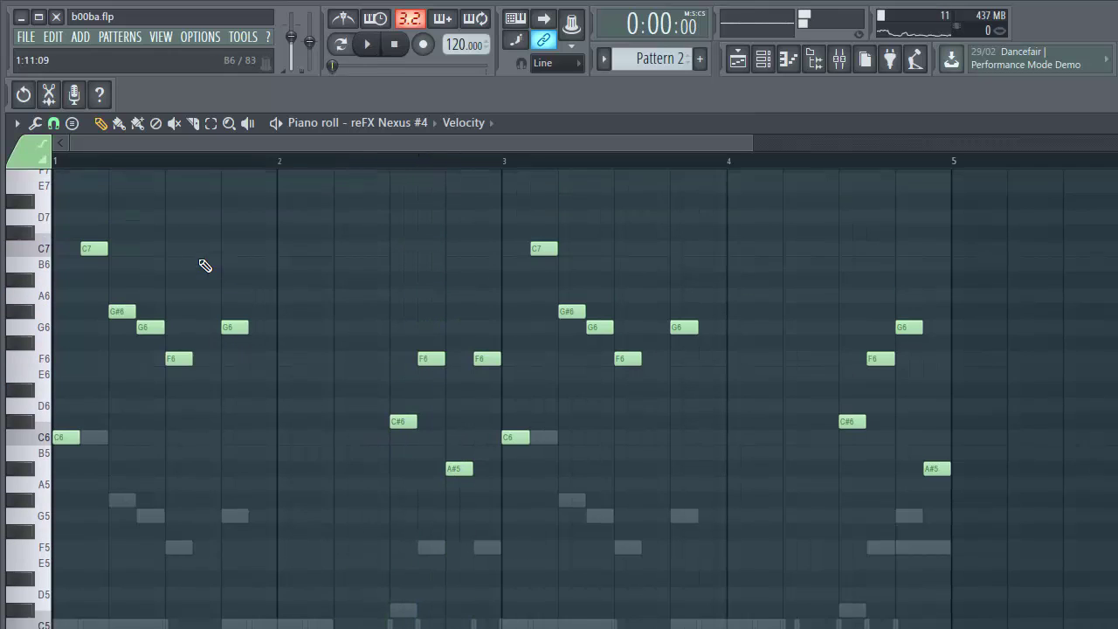
pyautogui.scroll(2, 205, 265)
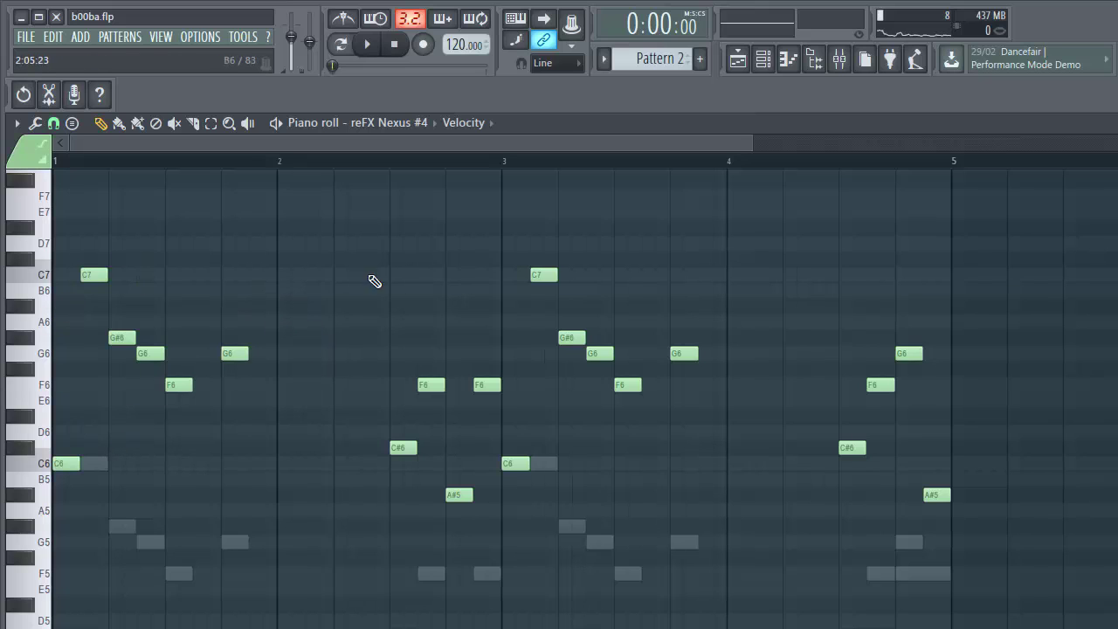
pyautogui.press('space')
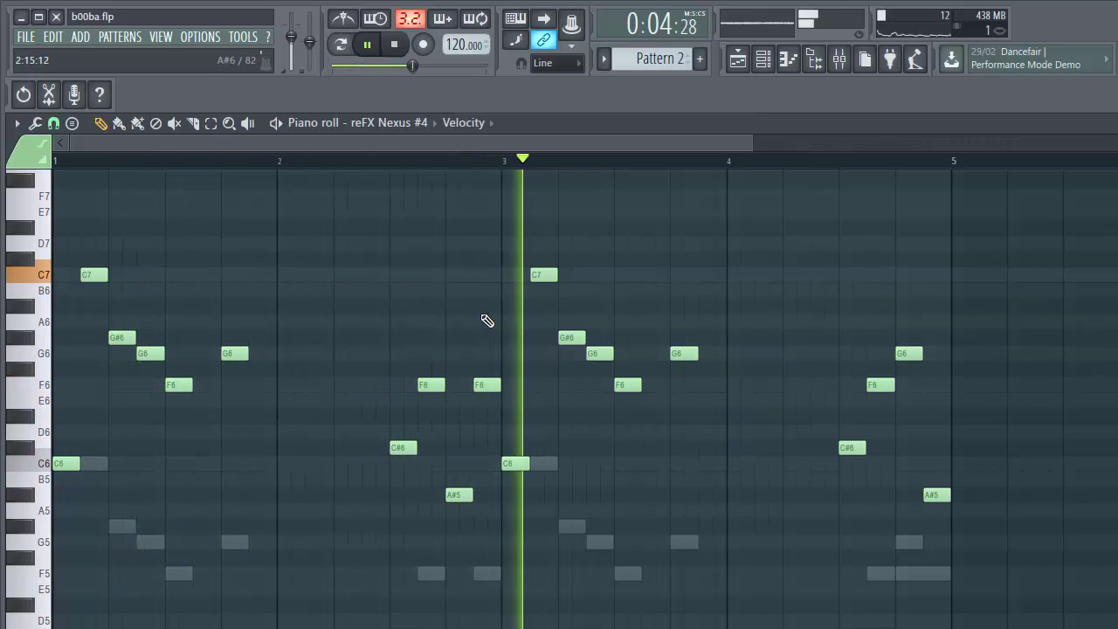
pyautogui.scroll(-1, 676, 164)
pyautogui.scroll(-2, 675, 165)
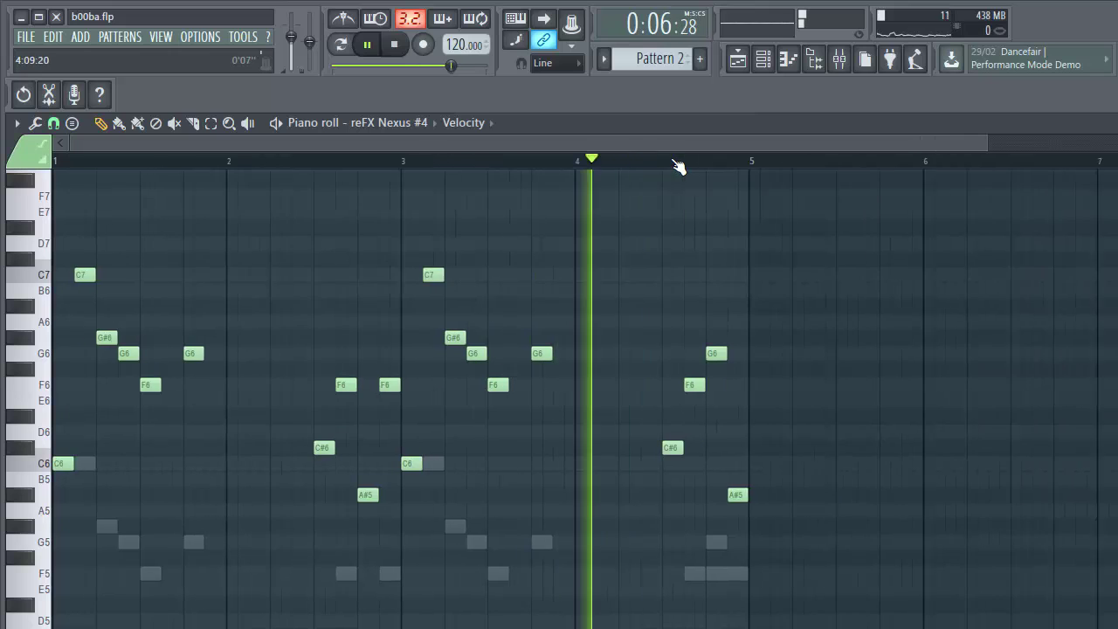
pyautogui.press('space')
# Unmute the reFX Nexus #2 channel alongside reFX Nexus #4 in the channel rack and play both together
pyautogui.click(761, 66)
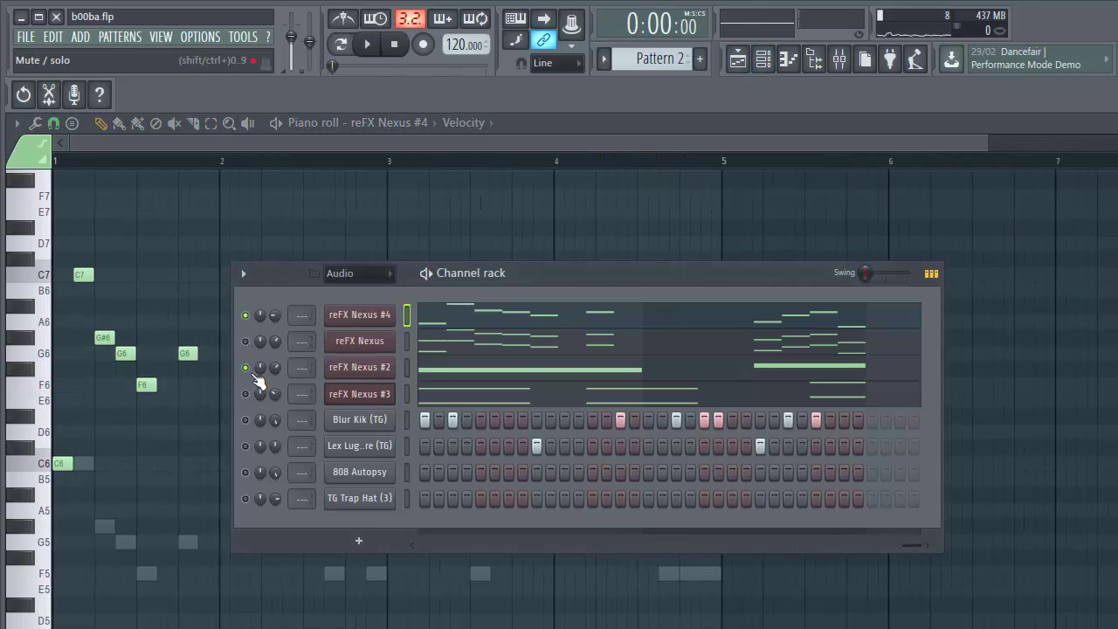
pyautogui.press('space')
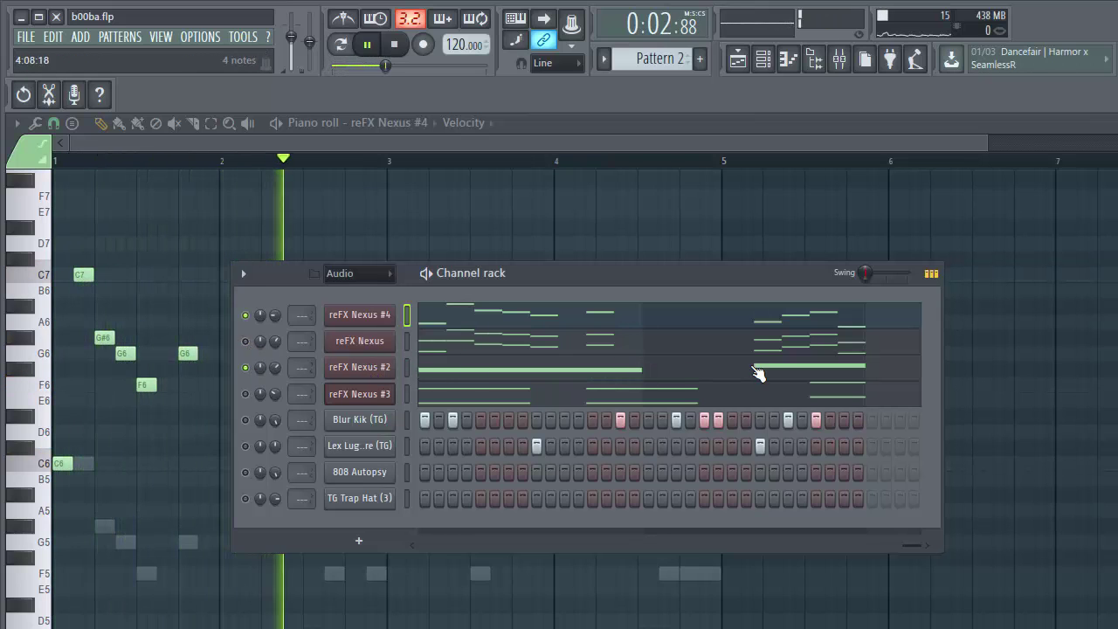
pyautogui.press('space')
pyautogui.press('space')
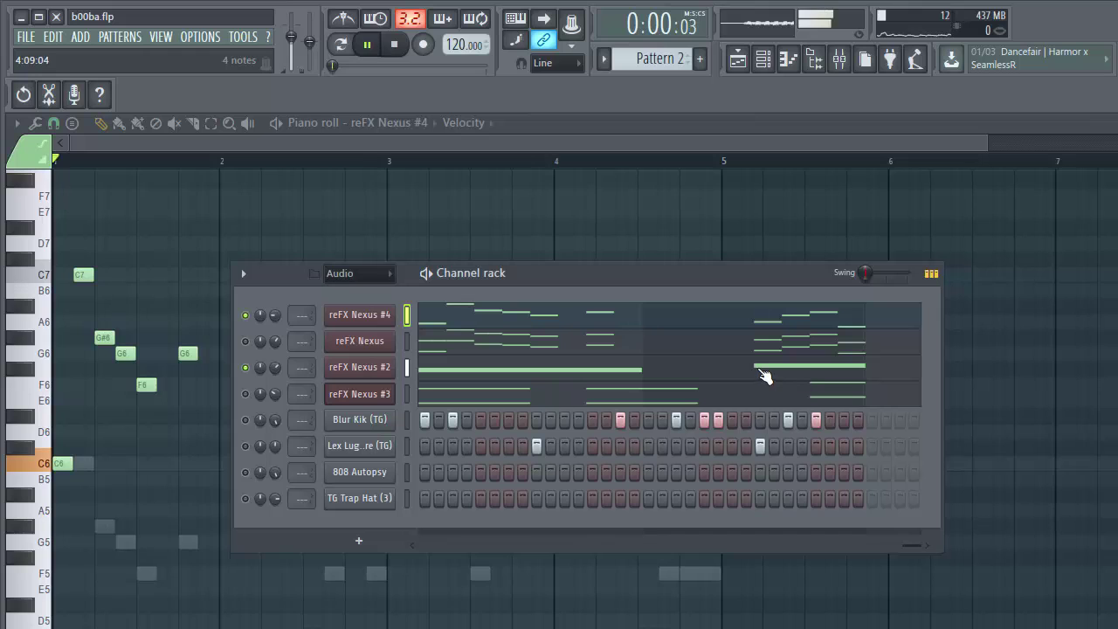
# Unmute the Lex Lug..re (TG) and reFX Nexus #3 channels and play them with reFX Nexus #4 and #2
pyautogui.click(247, 446)
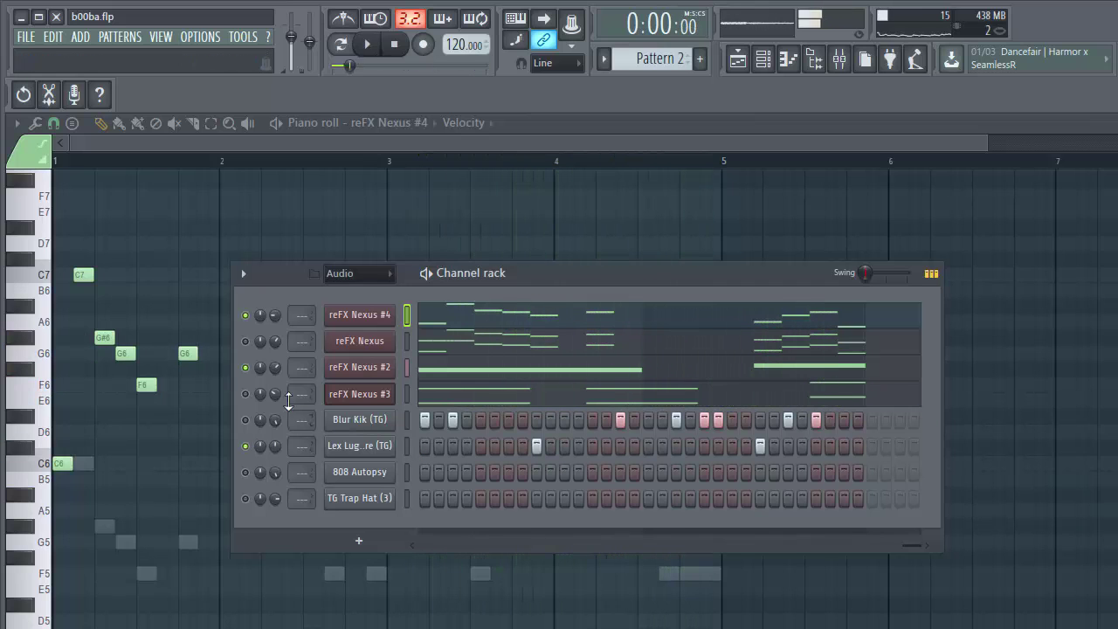
pyautogui.click(245, 394)
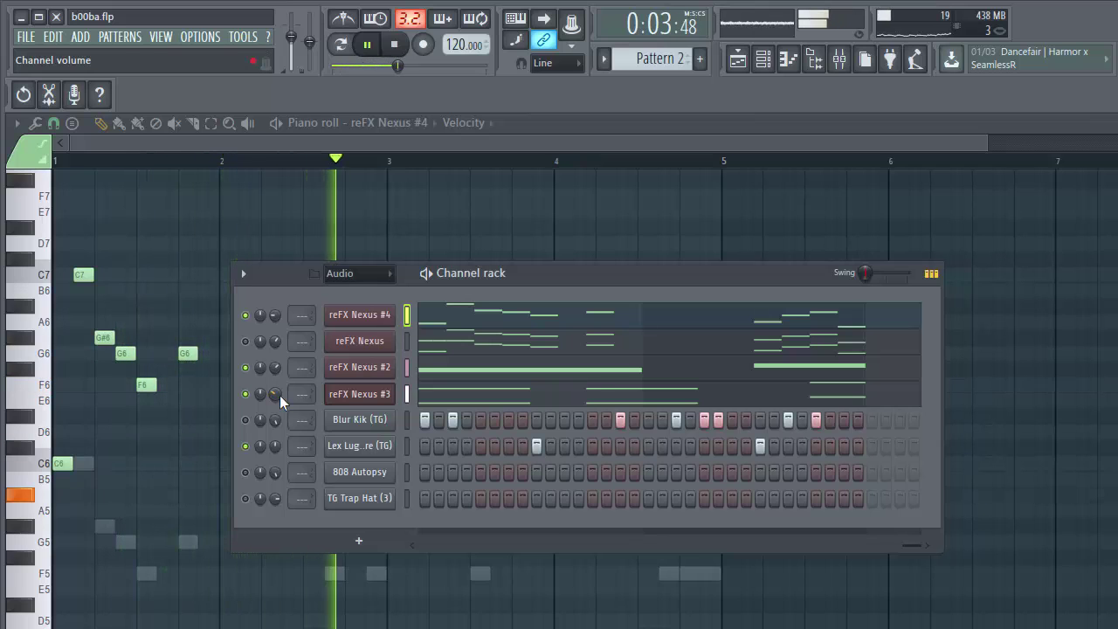
pyautogui.press('space')
# Examine the reFX Nexus #3 channel's low octave notes in its piano roll and play them back from the start
pyautogui.click(486, 395)
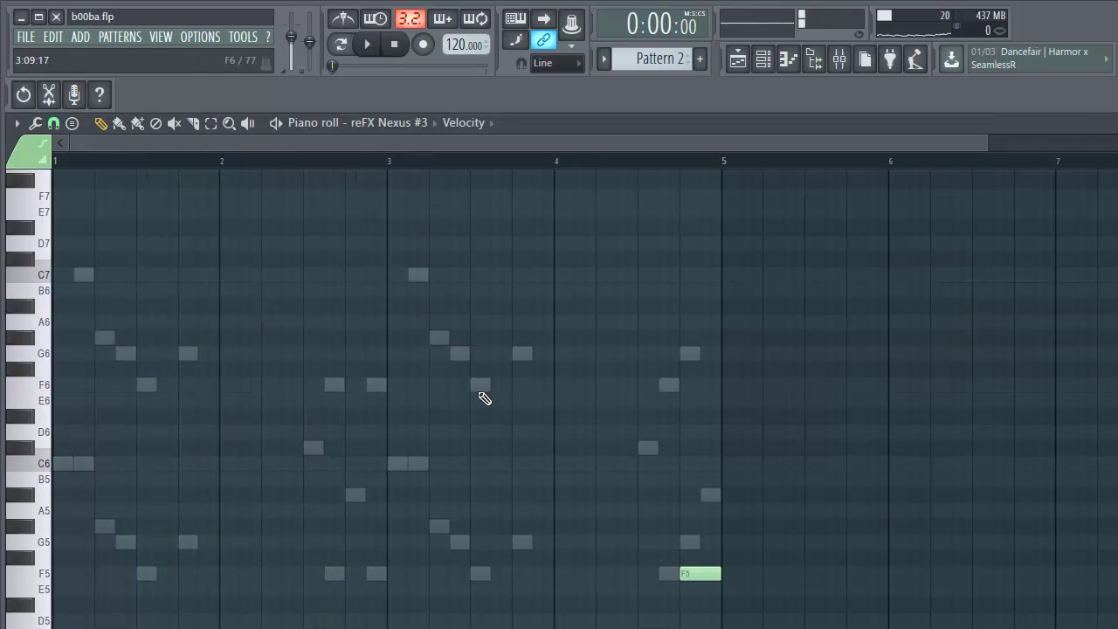
pyautogui.click(769, 59)
pyautogui.click(612, 396)
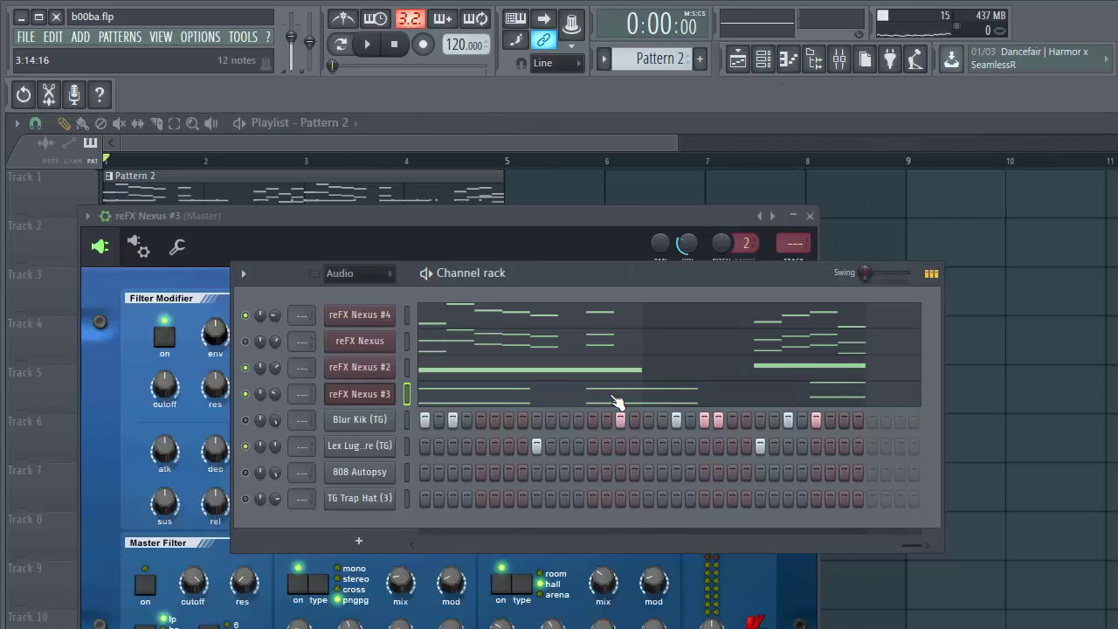
pyautogui.click(612, 396)
pyautogui.scroll(-3, 439, 178)
pyautogui.scroll(-4, 444, 181)
pyautogui.scroll(-5, 507, 162)
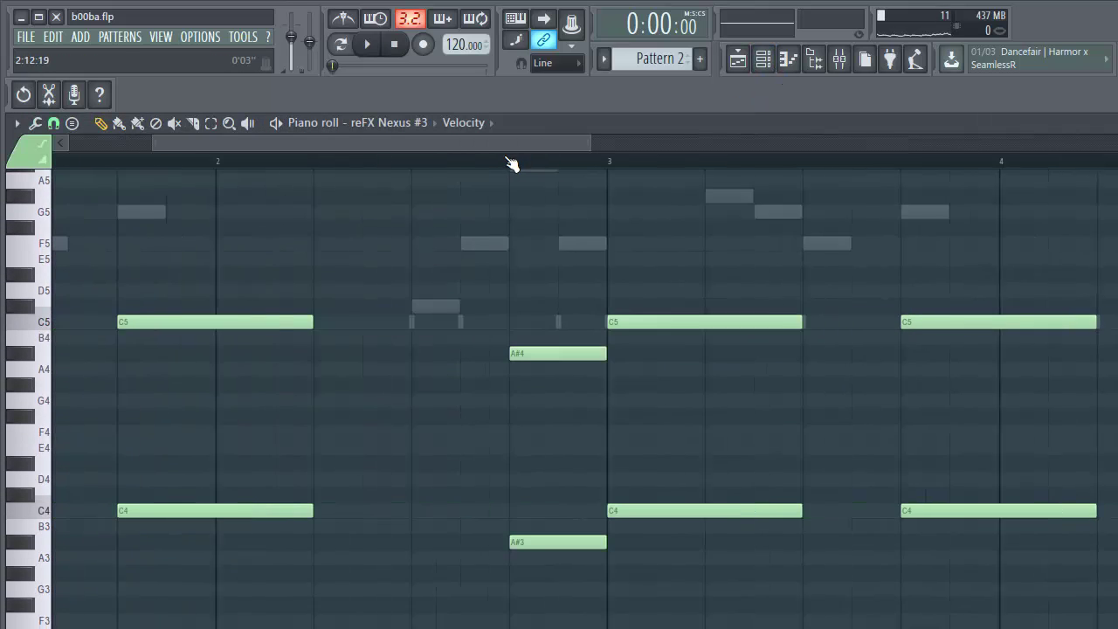
pyautogui.press('space')
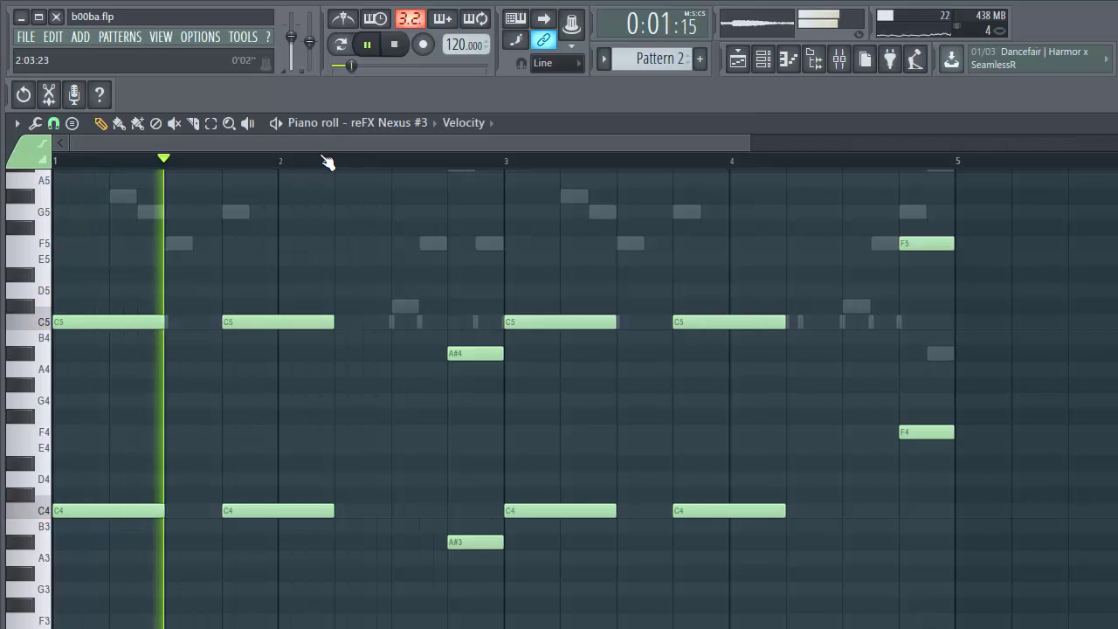
# Delete the C5 and C4 notes that run from the end of bar 1 into bar 2
pyautogui.rightClick(312, 320)
pyautogui.rightClick(319, 510)
pyautogui.press('space')
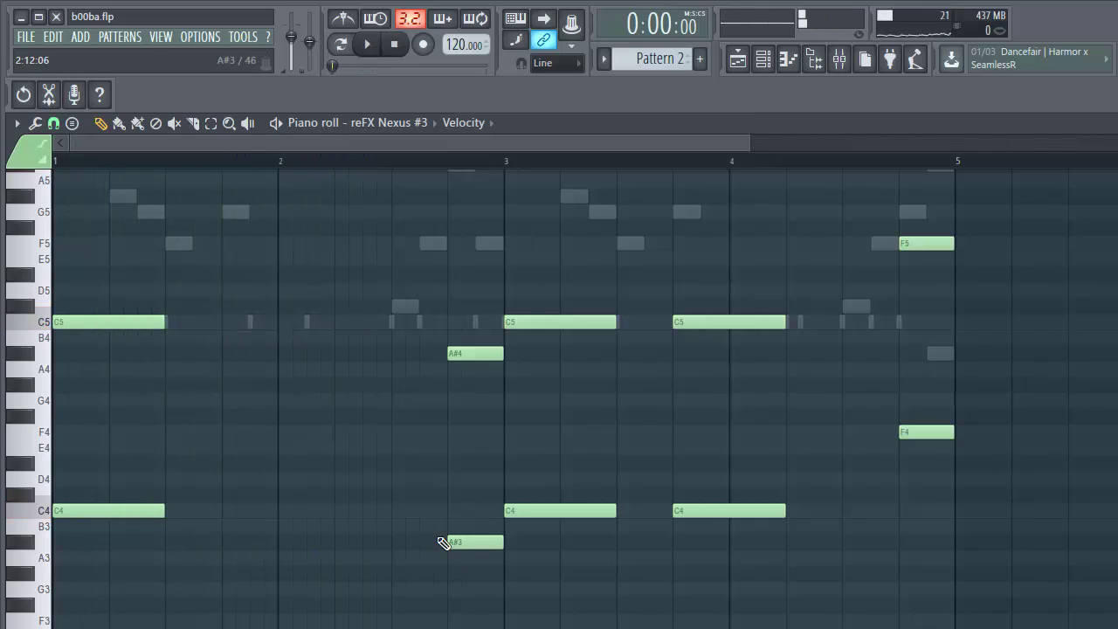
# Move the A#4 and A#3 notes to start at 2:09:00 and lengthen them toward the start of bar 3
pyautogui.moveTo(478, 353); pyautogui.dragTo(422, 355)
pyautogui.press('space')
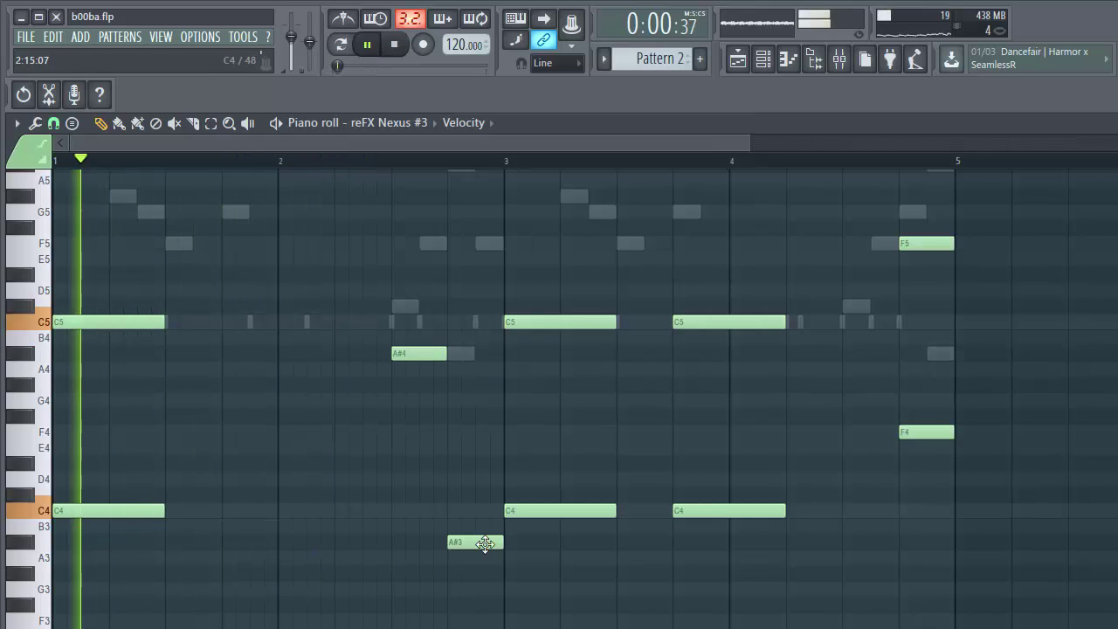
pyautogui.moveTo(478, 542)
pyautogui.mouseDown()
pyautogui.moveTo(420, 541)
pyautogui.moveTo(489, 546)
pyautogui.mouseUp()
pyautogui.press('space')
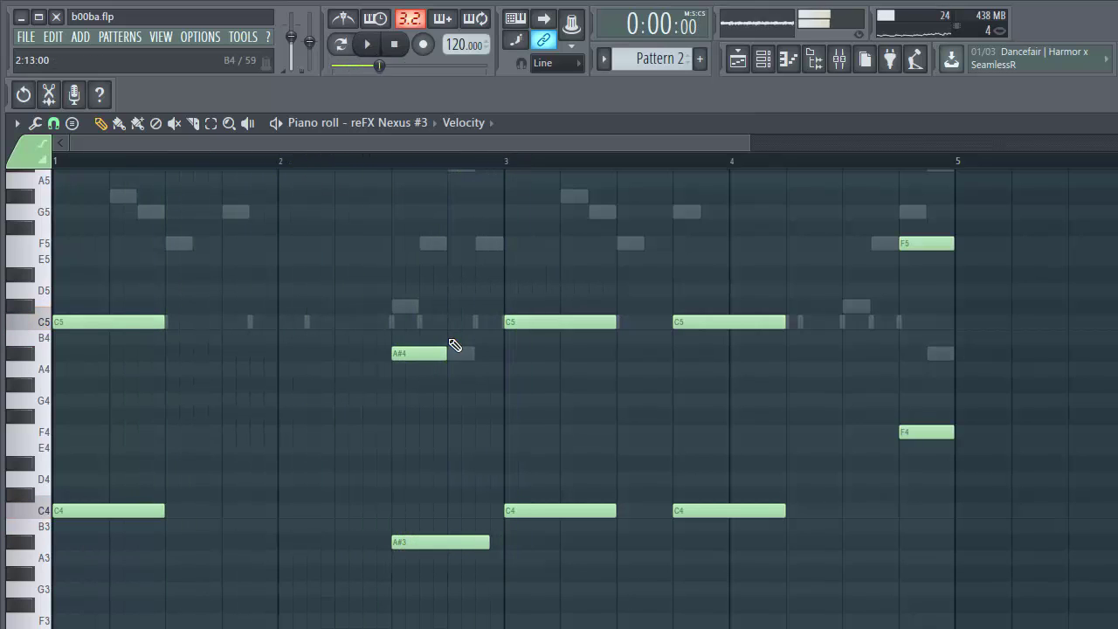
pyautogui.moveTo(446, 354); pyautogui.dragTo(459, 358)
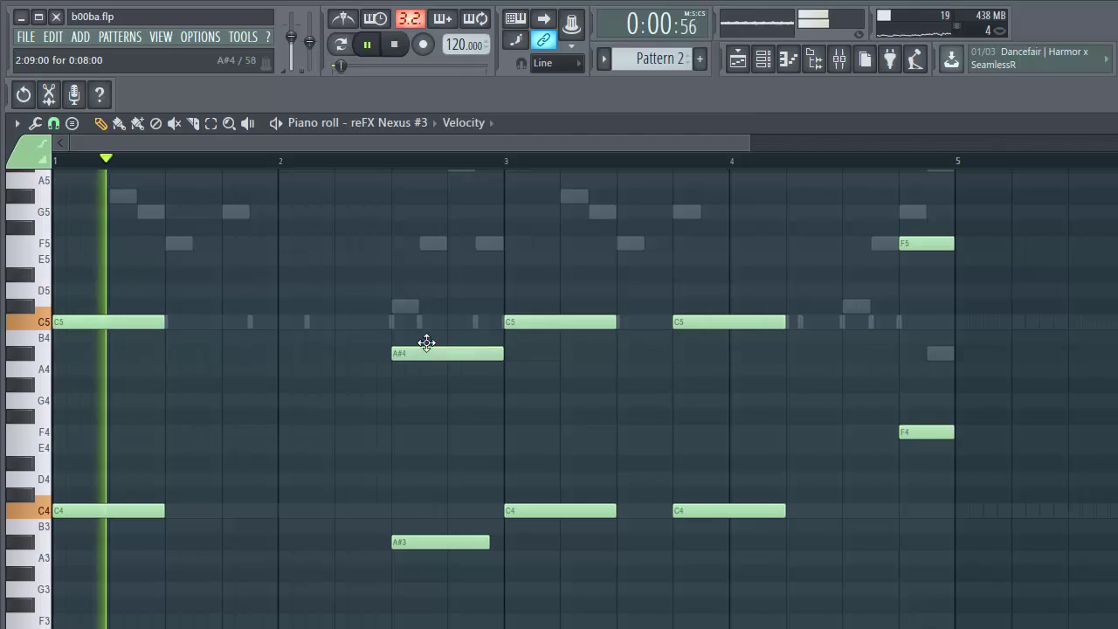
# Raise the A#4 and A#3 notes in bar 2 to C#5 and C#4, auditioning the pattern between changes
pyautogui.moveTo(424, 342); pyautogui.dragTo(420, 319)
pyautogui.click(425, 557)
pyautogui.moveTo(412, 538); pyautogui.dragTo(404, 502)
pyautogui.rightClick(411, 544)
pyautogui.press('space')
pyautogui.moveTo(413, 326)
pyautogui.mouseDown()
pyautogui.moveTo(412, 240)
pyautogui.moveTo(412, 322)
pyautogui.moveTo(411, 306)
pyautogui.mouseUp()
pyautogui.press('space')
pyautogui.moveTo(423, 514); pyautogui.dragTo(418, 494)
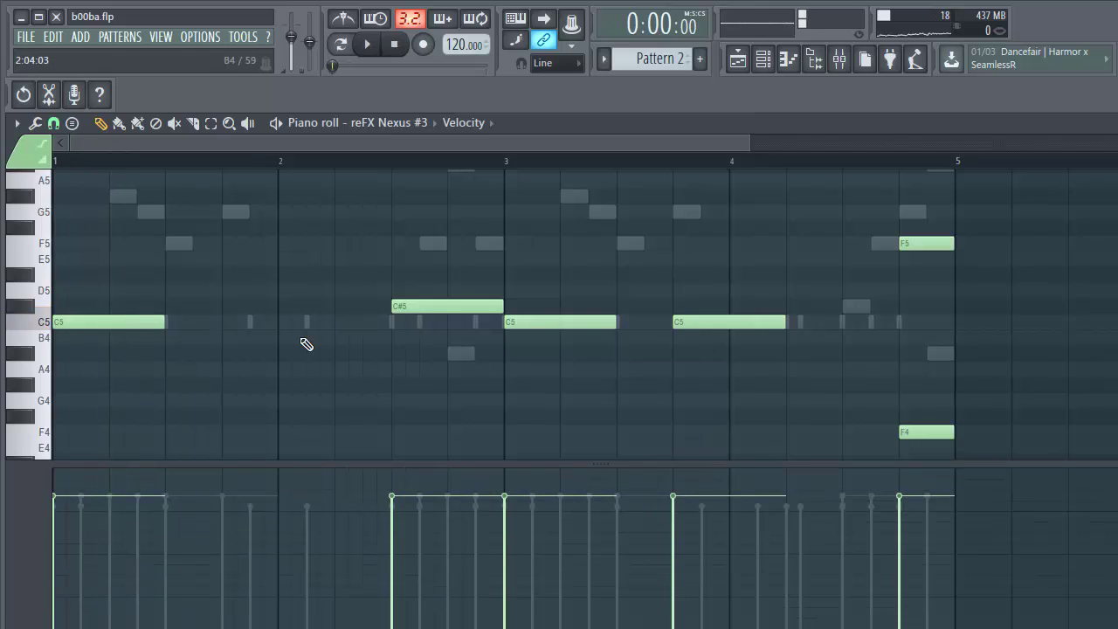
# Add C5 and C4 notes at the end of bar 1 and lower their velocity and the matching bar 3 pair's to about half
pyautogui.click(226, 321)
pyautogui.scroll(-3, 274, 362)
pyautogui.click(225, 415)
pyautogui.click(225, 553)
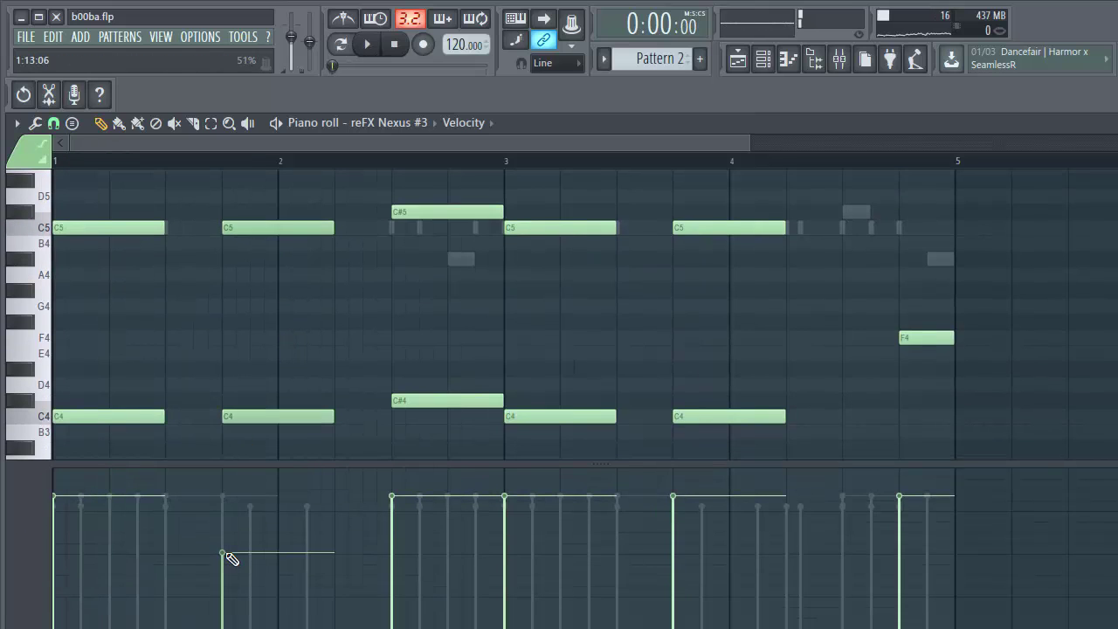
pyautogui.click(688, 571)
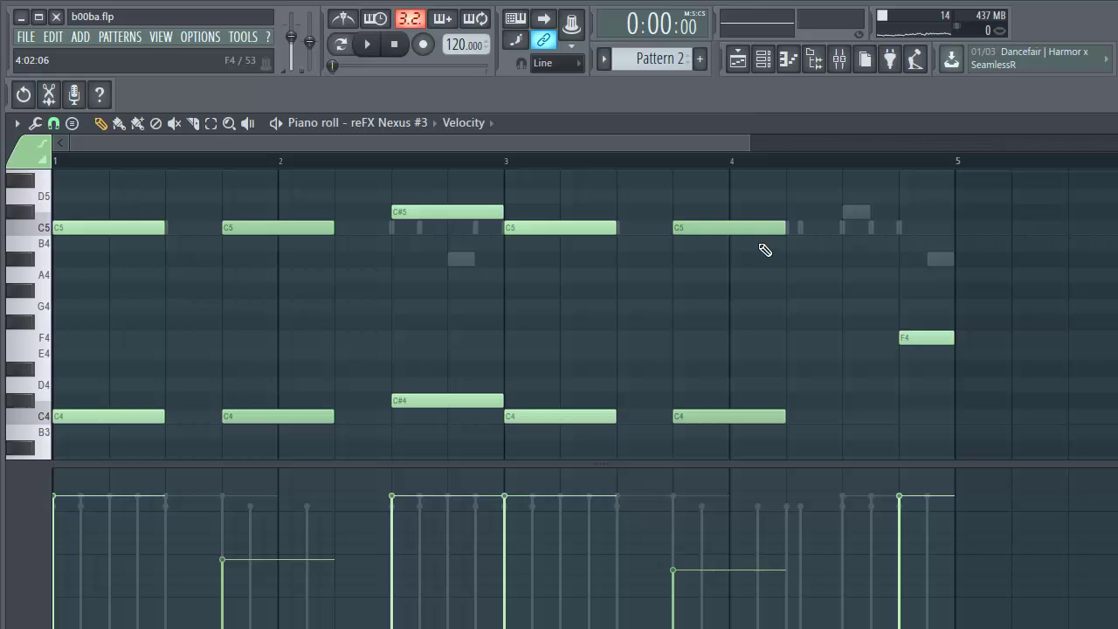
# Play the edited pattern with the channel rack open and unmute the Blur Kik (TG) channel
pyautogui.click(738, 59)
pyautogui.press('space')
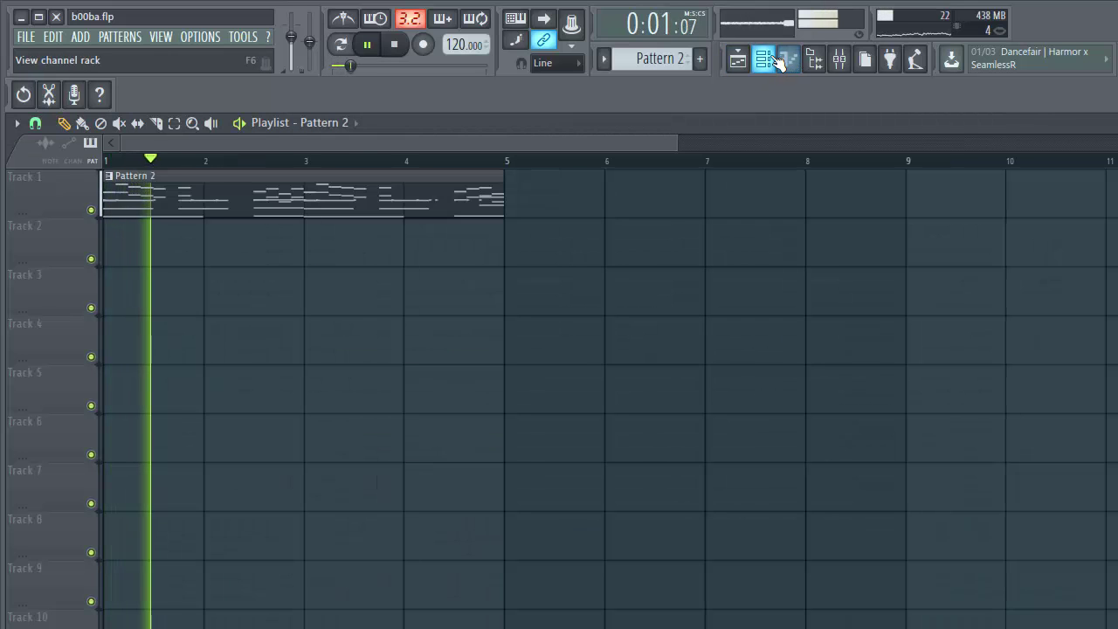
pyautogui.click(766, 58)
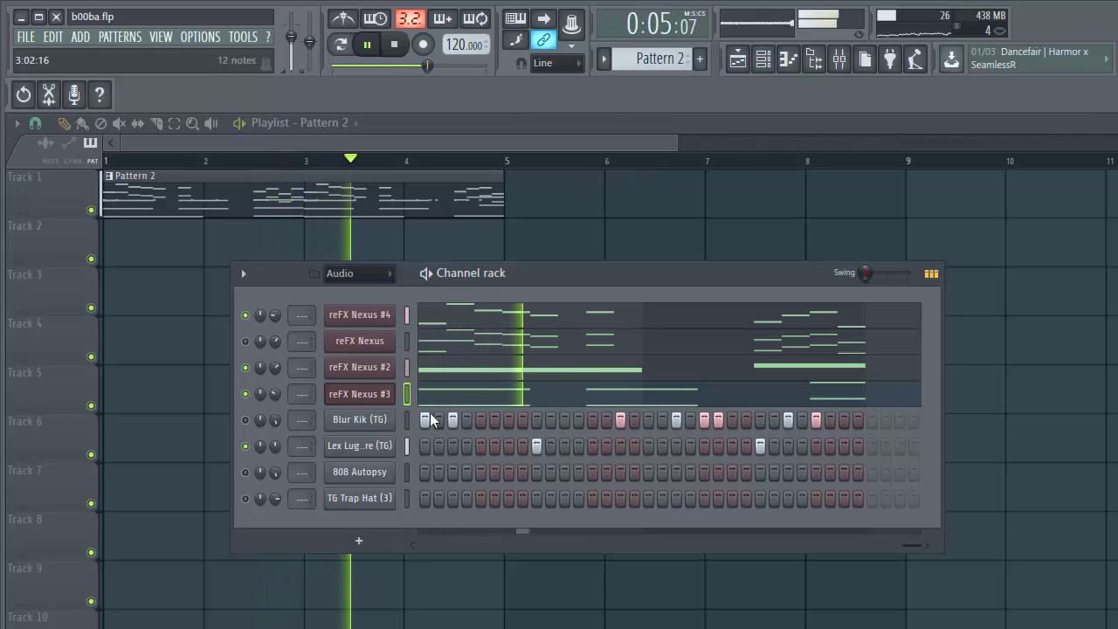
pyautogui.press('space')
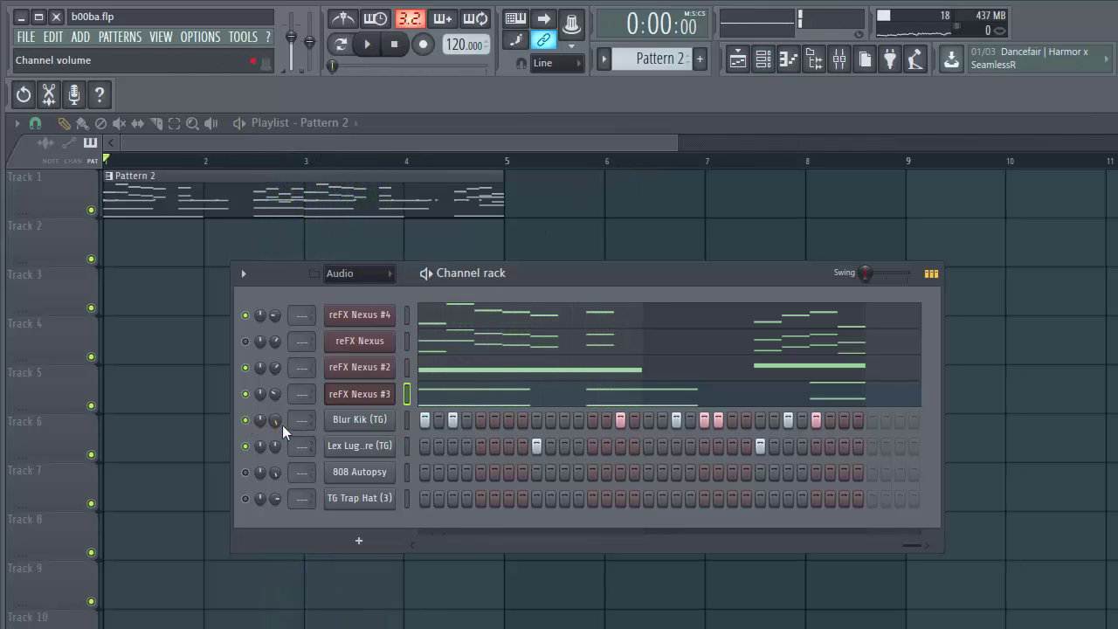
# Examine the Blur Kik (TG) kick steps from the start to the end of the pattern during playback
pyautogui.click(409, 544)
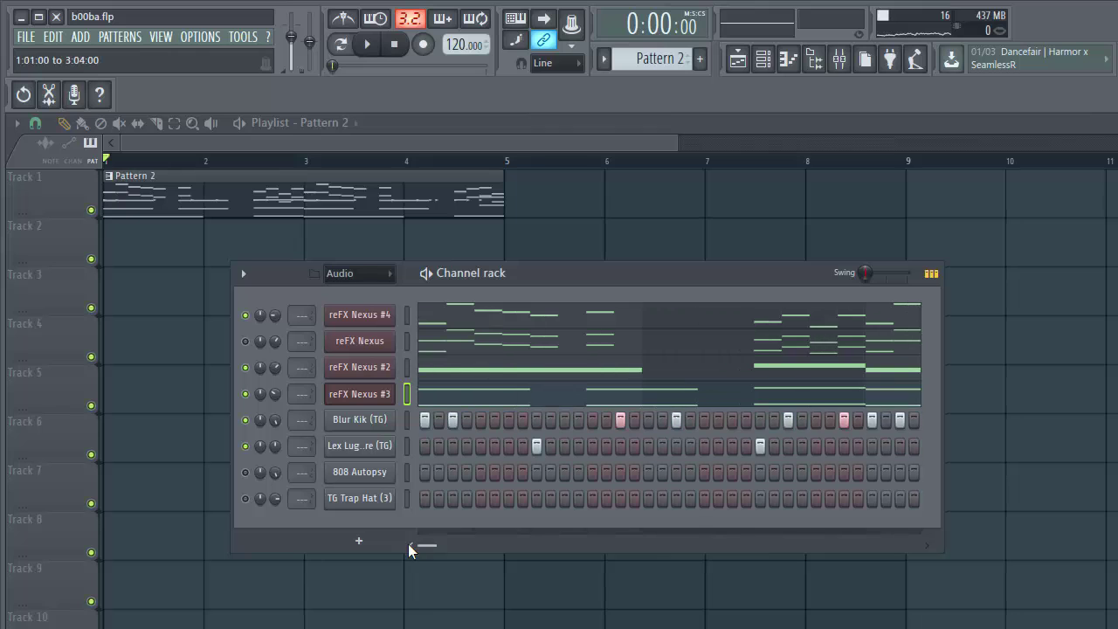
pyautogui.press('space')
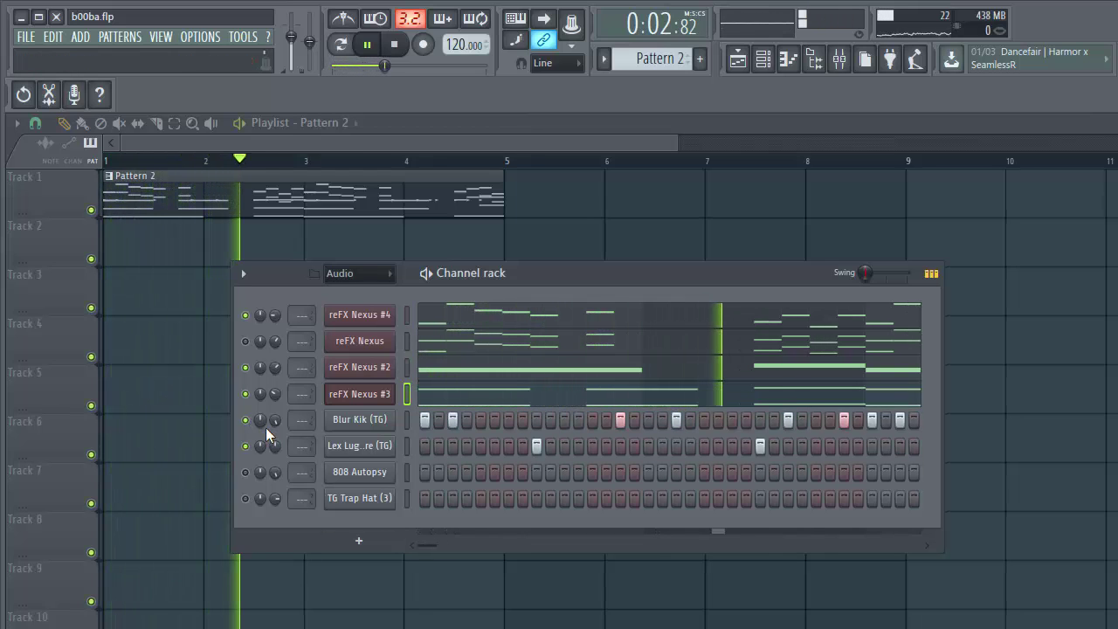
pyautogui.click(927, 546)
pyautogui.click(926, 547)
pyautogui.click(927, 548)
pyautogui.click(927, 548)
pyautogui.click(927, 547)
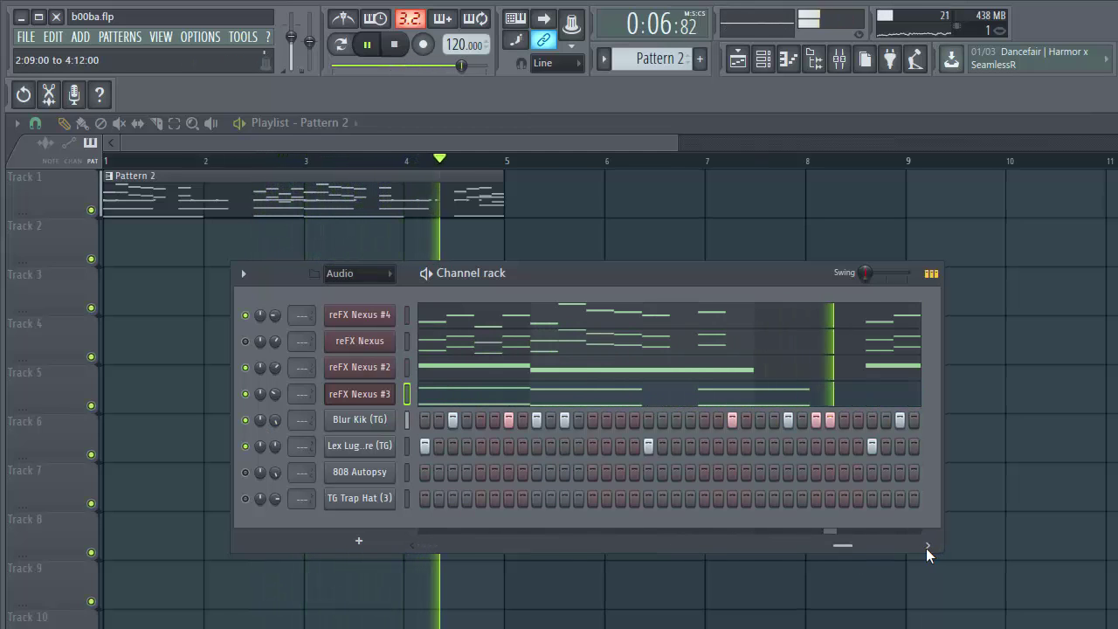
pyautogui.click(927, 548)
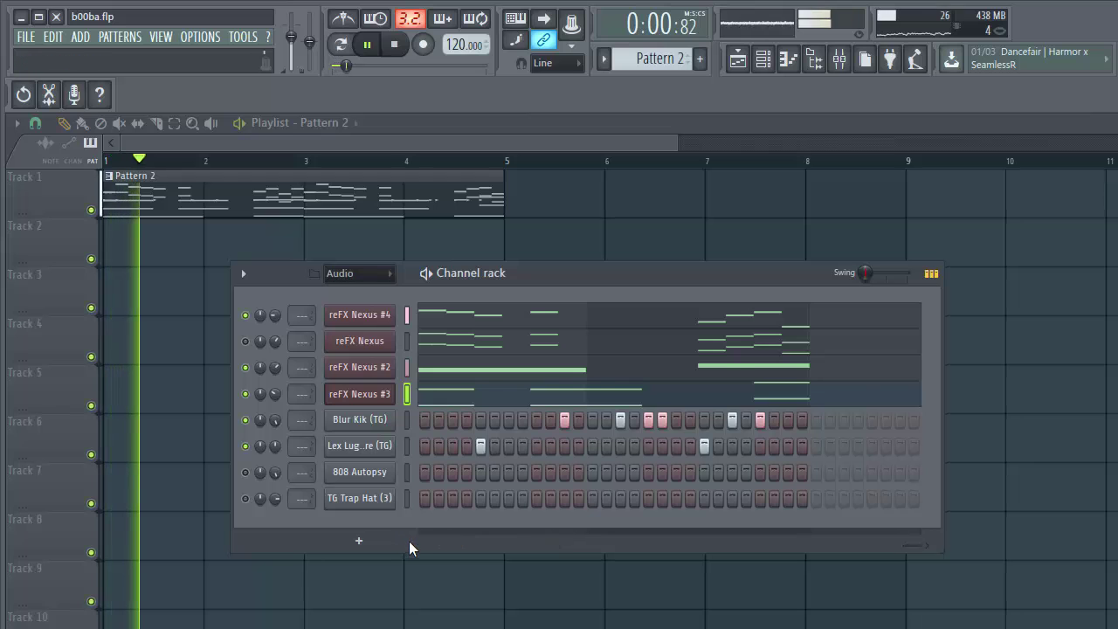
pyautogui.click(411, 545)
pyautogui.click(411, 545)
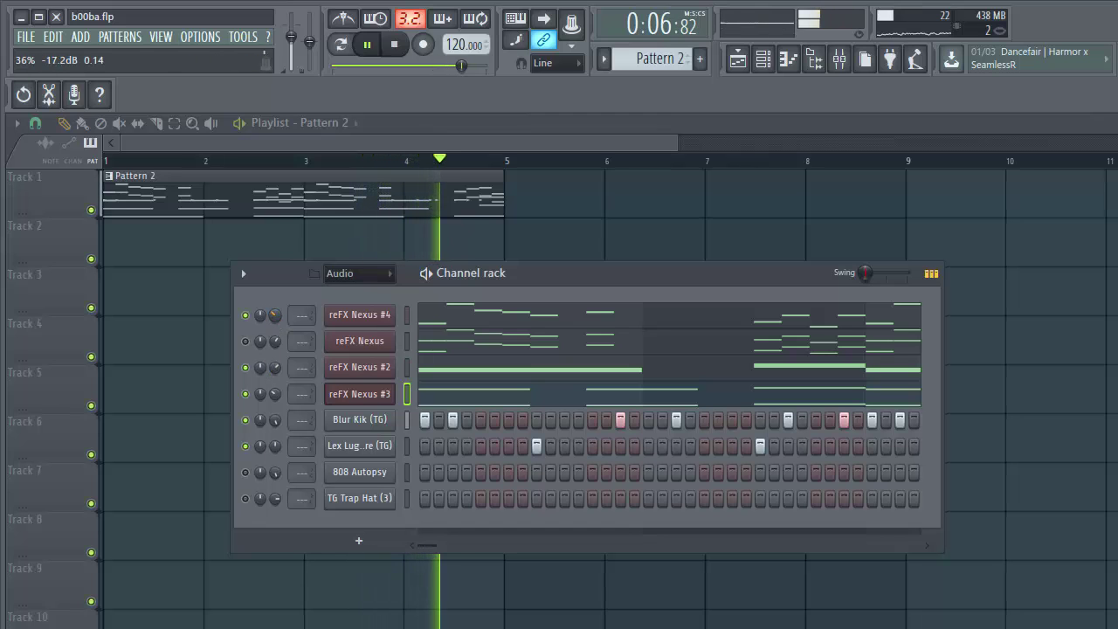
# Unmute the reFX Nexus channel and set the reFX Nexus #4 channel's volume to about 36%
pyautogui.click(245, 341)
pyautogui.moveTo(274, 311); pyautogui.dragTo(276, 349)
pyautogui.press('space')
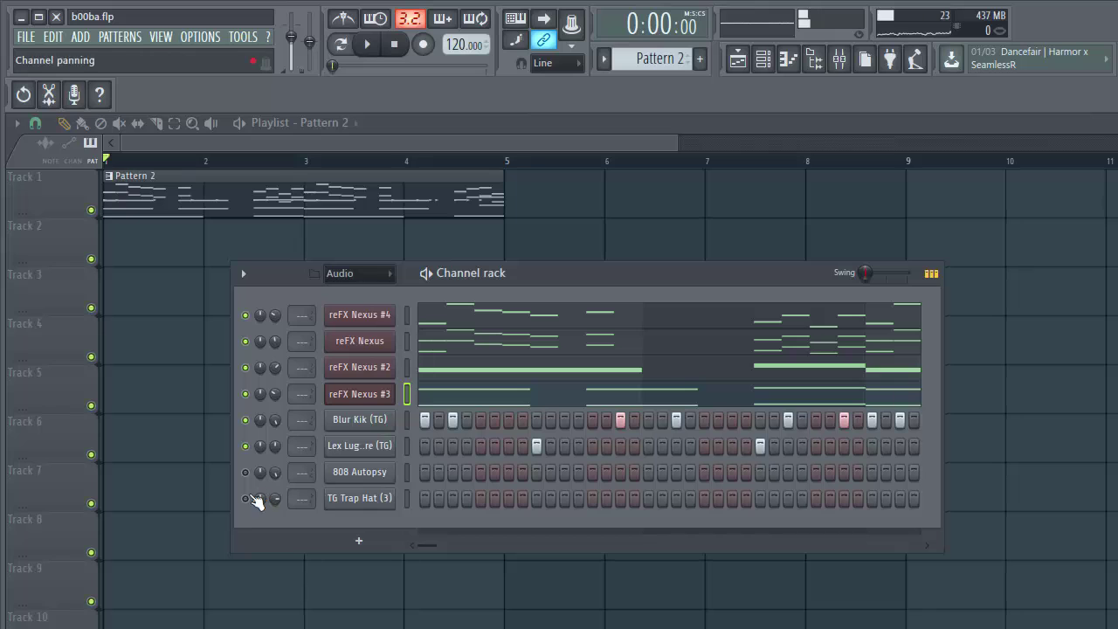
# Unmute the TG Trap Hat (3) channel, fill every second step with a hit and play the pattern
pyautogui.rightClick(408, 501)
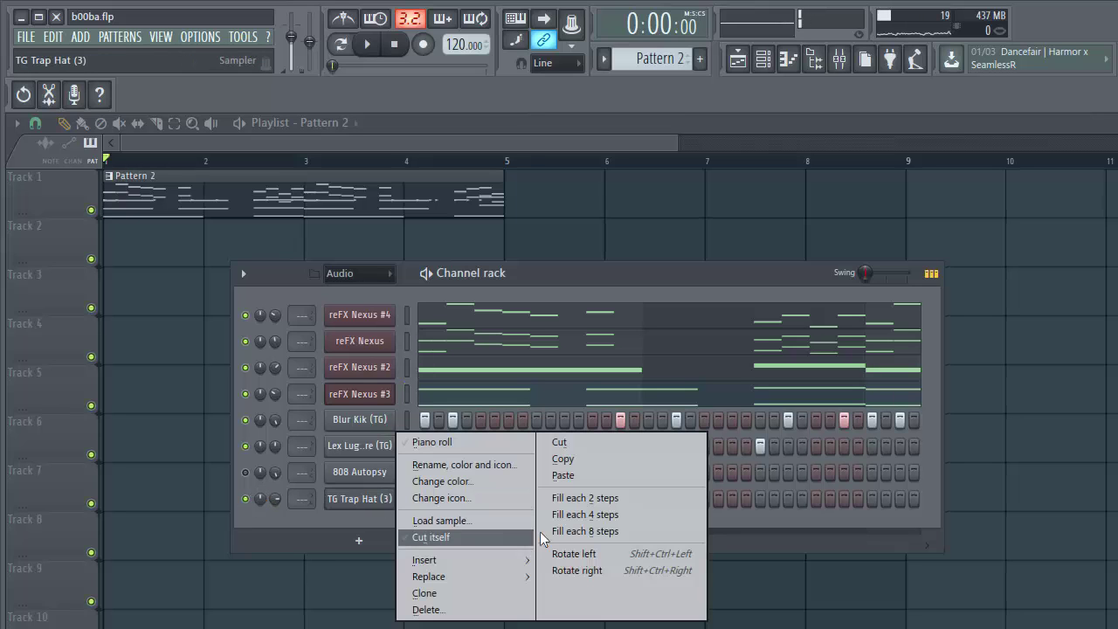
pyautogui.click(559, 496)
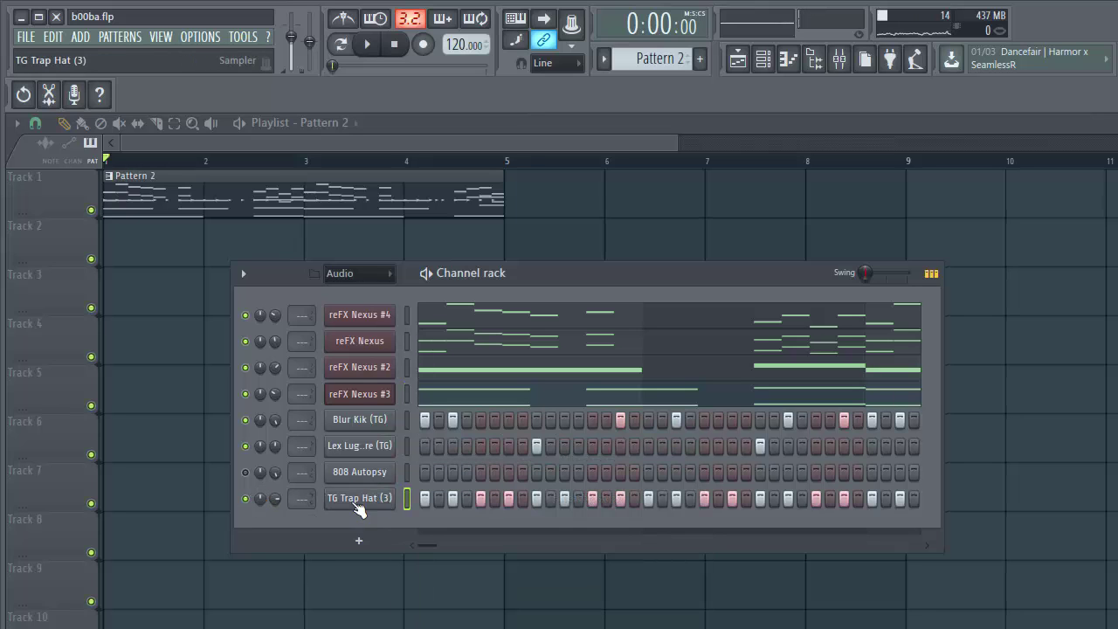
pyautogui.press('space')
pyautogui.press('space')
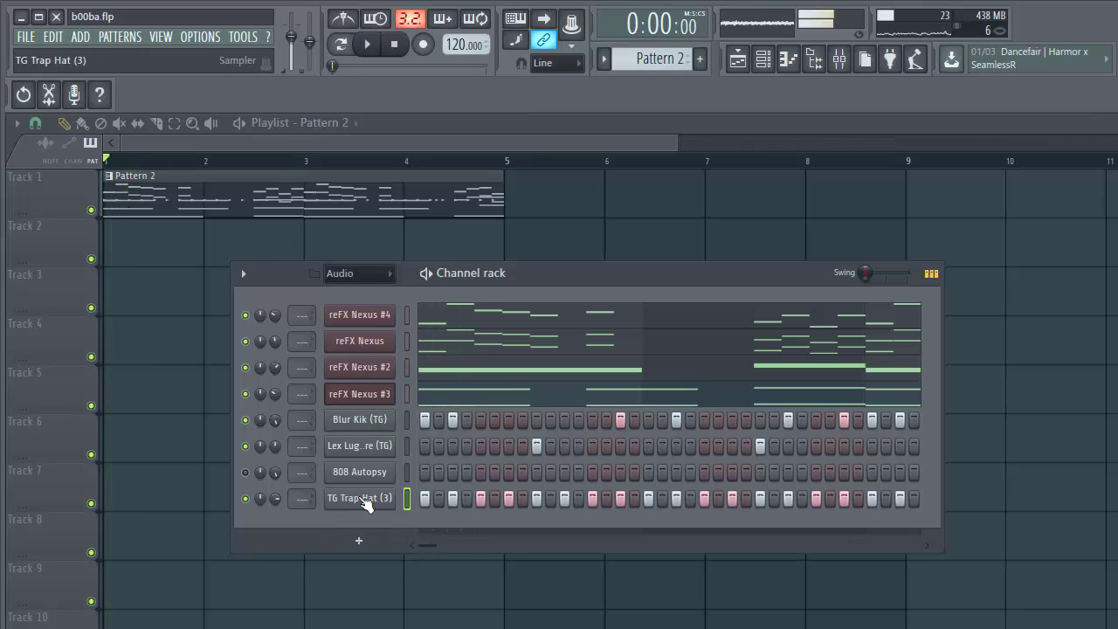
# Shorten the TG Trap Hat (3) sample's tail with the OUT fade in its sampler settings and check it in playback
pyautogui.click(359, 498)
pyautogui.moveTo(320, 318); pyautogui.dragTo(408, 135)
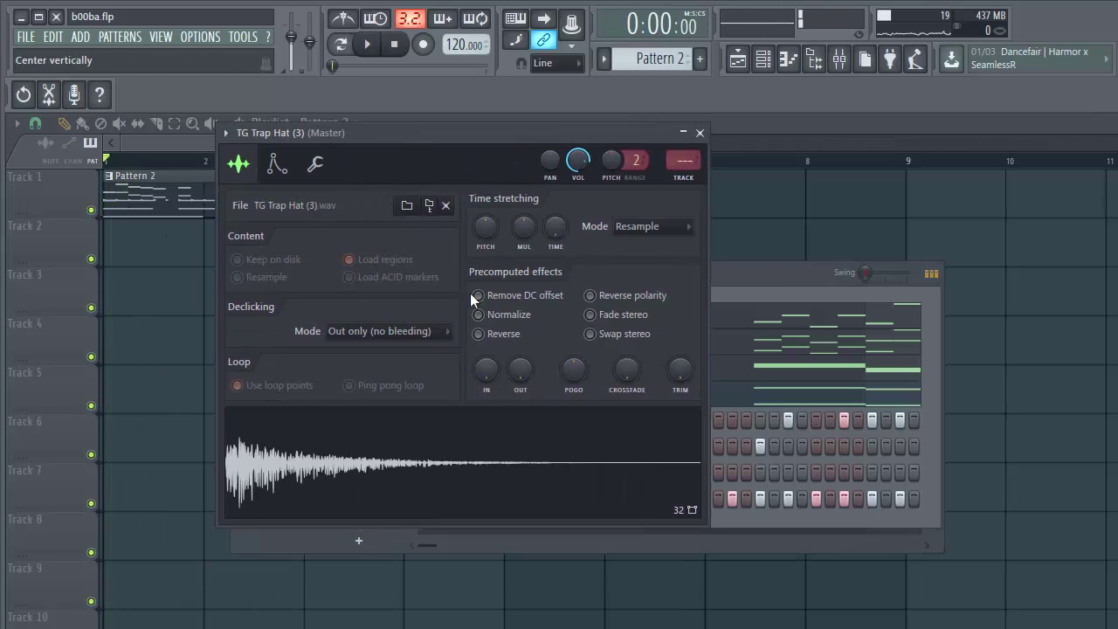
pyautogui.moveTo(516, 398); pyautogui.dragTo(517, 367)
pyautogui.press('space')
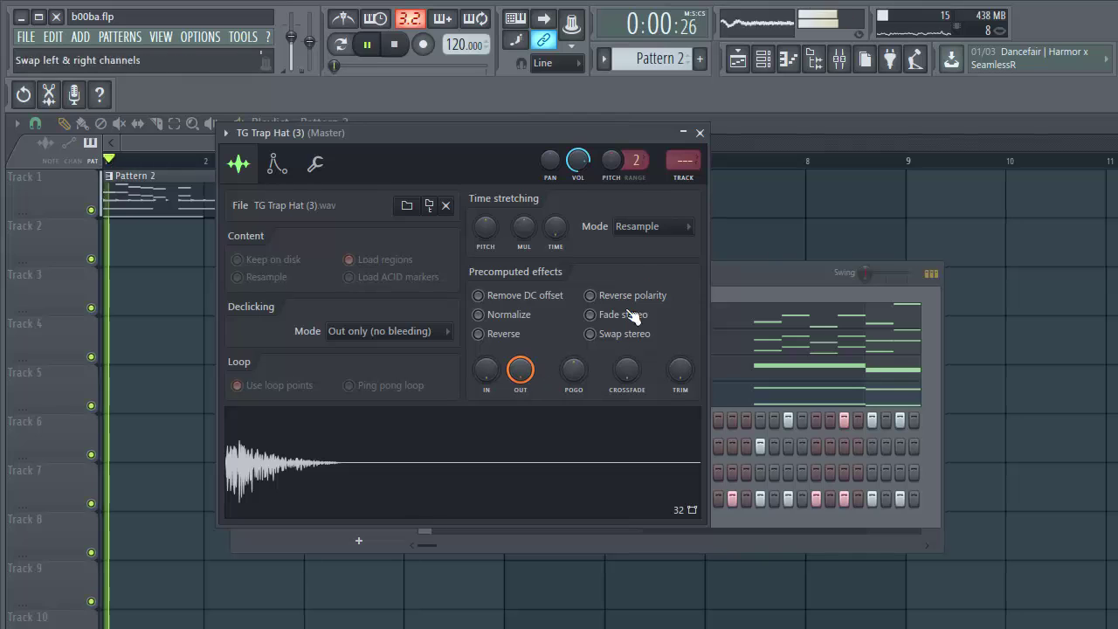
pyautogui.press('space')
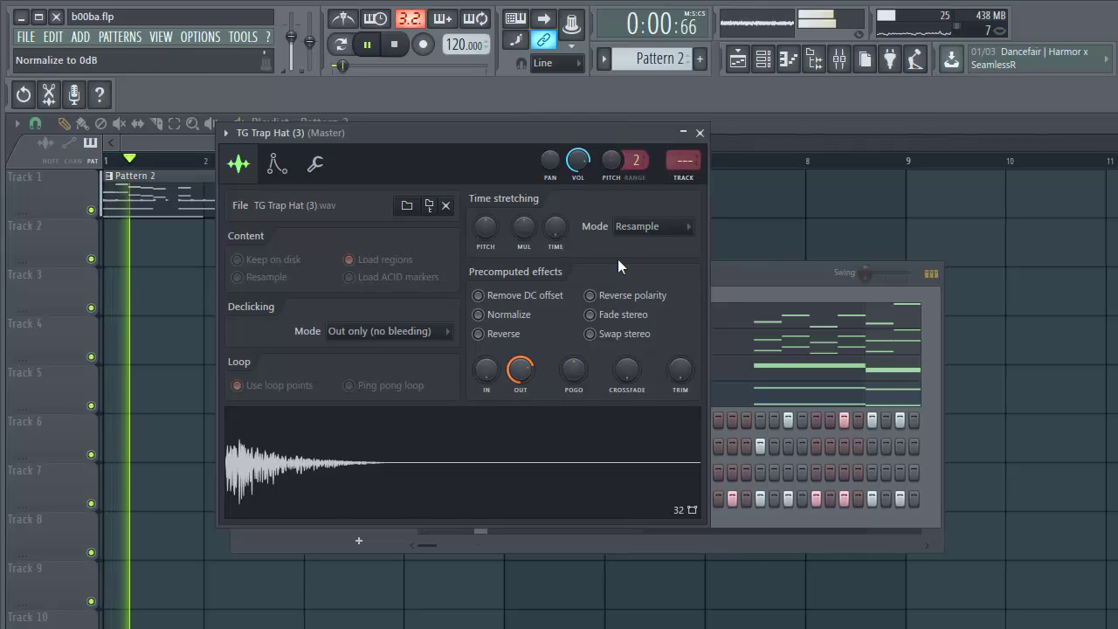
pyautogui.click(700, 133)
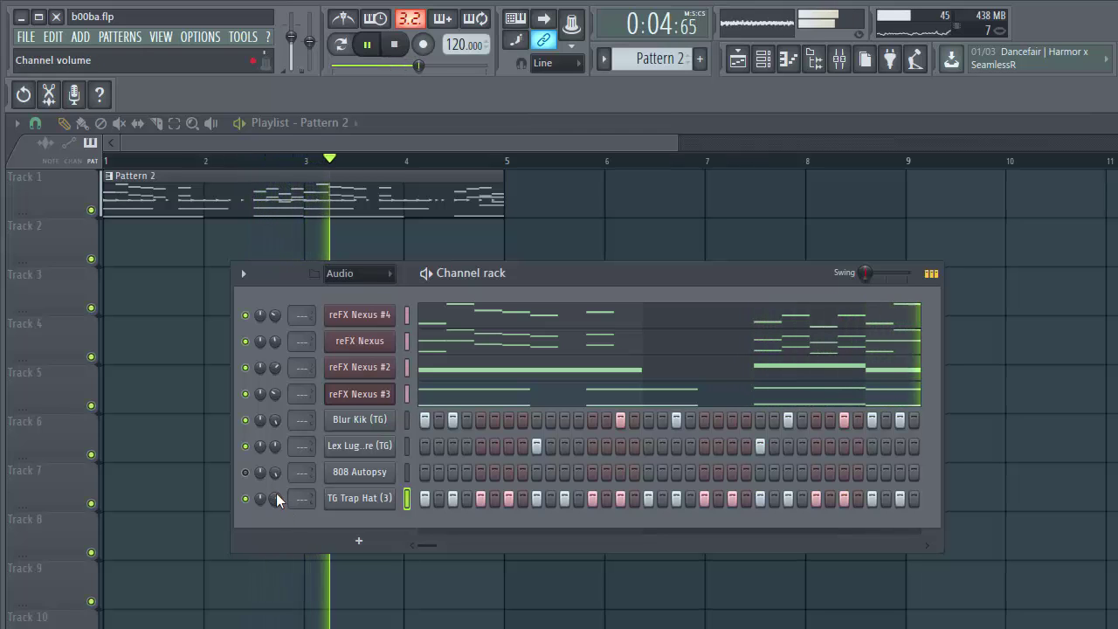
# Detune the TG Trap Hat (3) channel's pitch to about -21 cents and check it in playback
pyautogui.click(359, 498)
pyautogui.press('space')
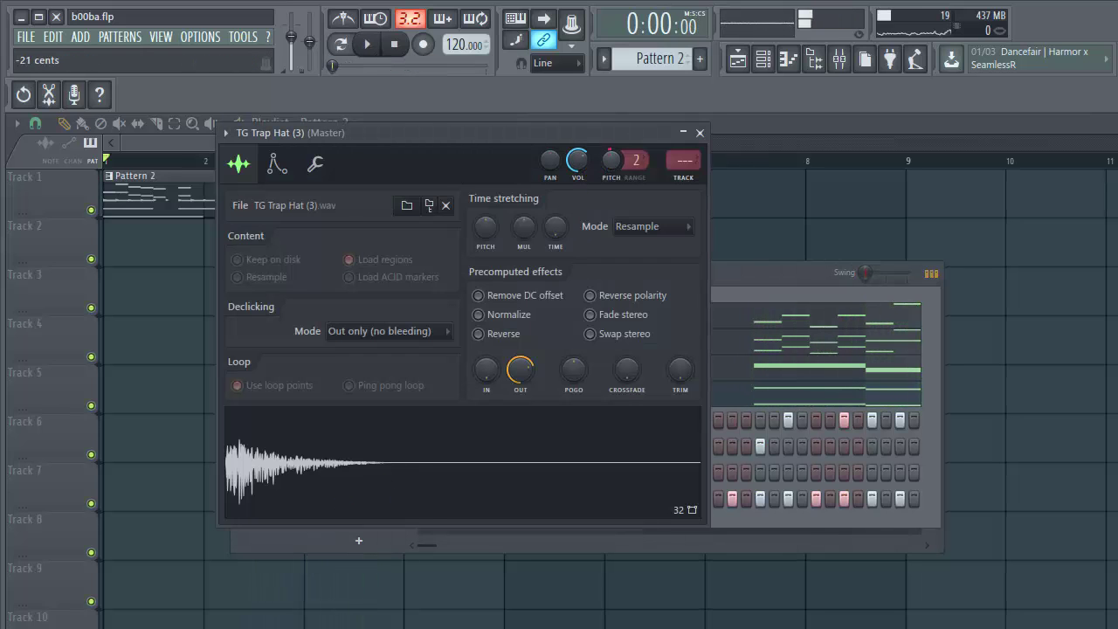
pyautogui.press('space')
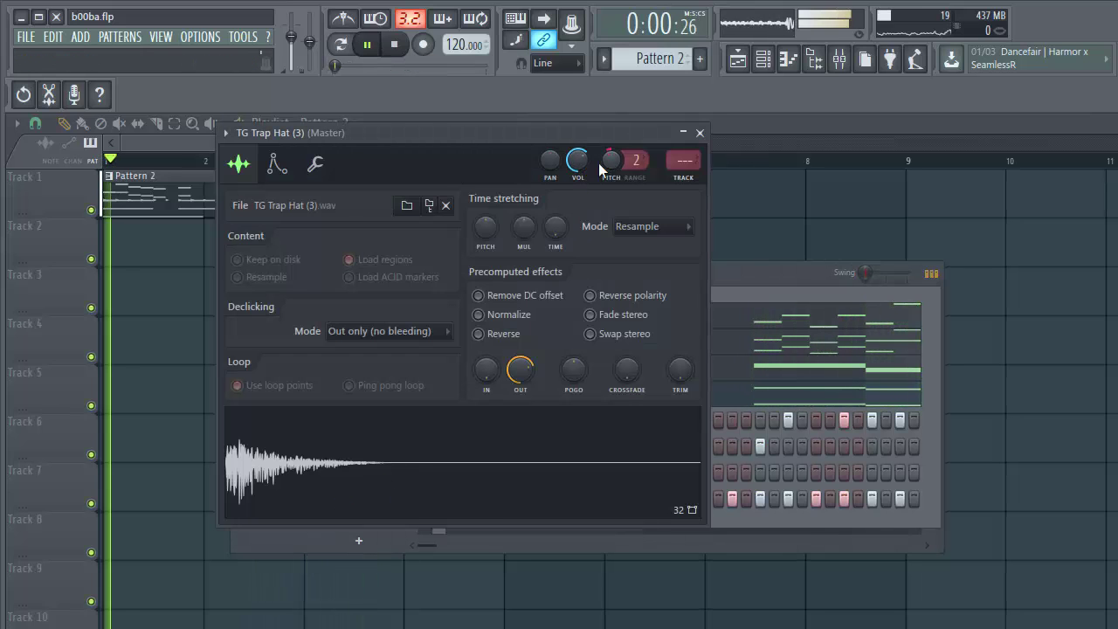
pyautogui.press('space')
pyautogui.click(700, 132)
pyautogui.click(762, 59)
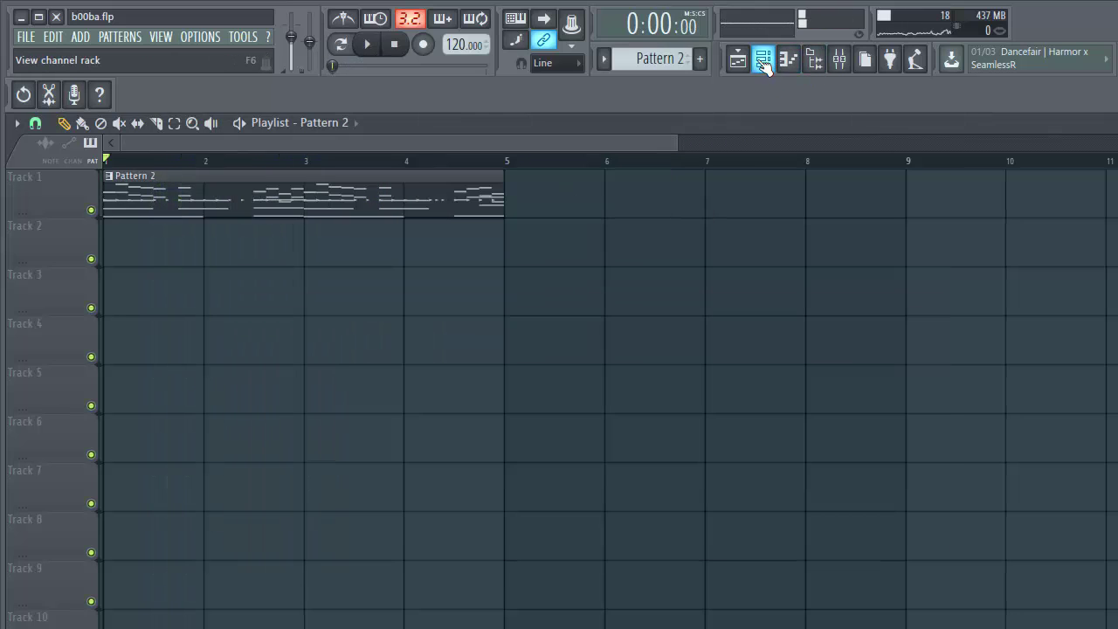
pyautogui.click(762, 59)
pyautogui.click(741, 60)
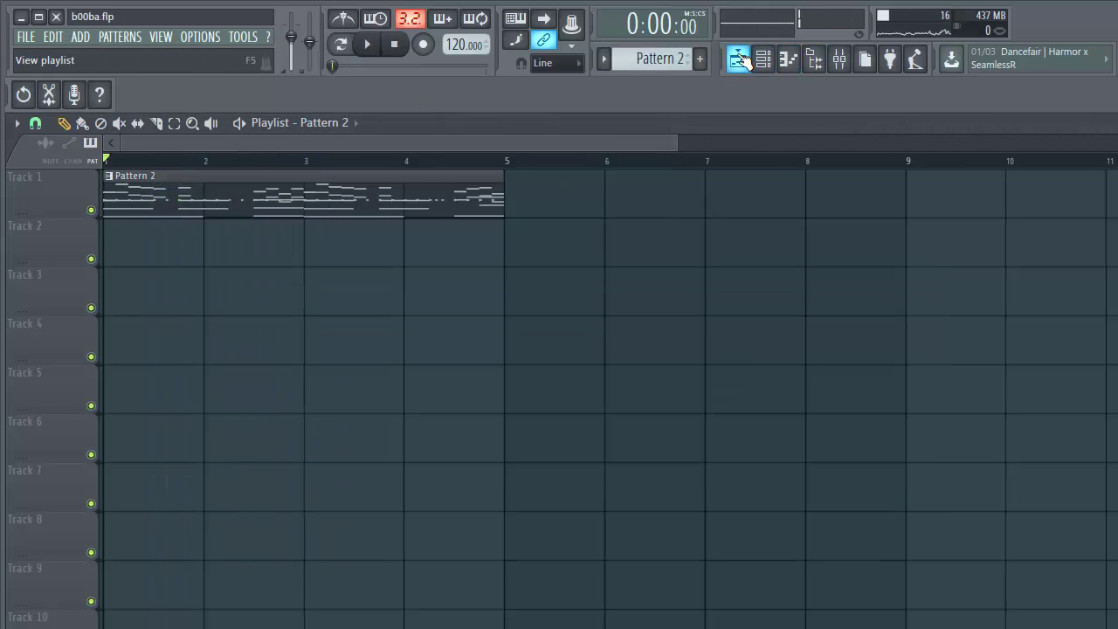
pyautogui.click(763, 58)
# Preview the TG Trap Hat (5) and TG Trap Hat (3) samples in the drum kit's Hi-Hats folder
pyautogui.click(813, 59)
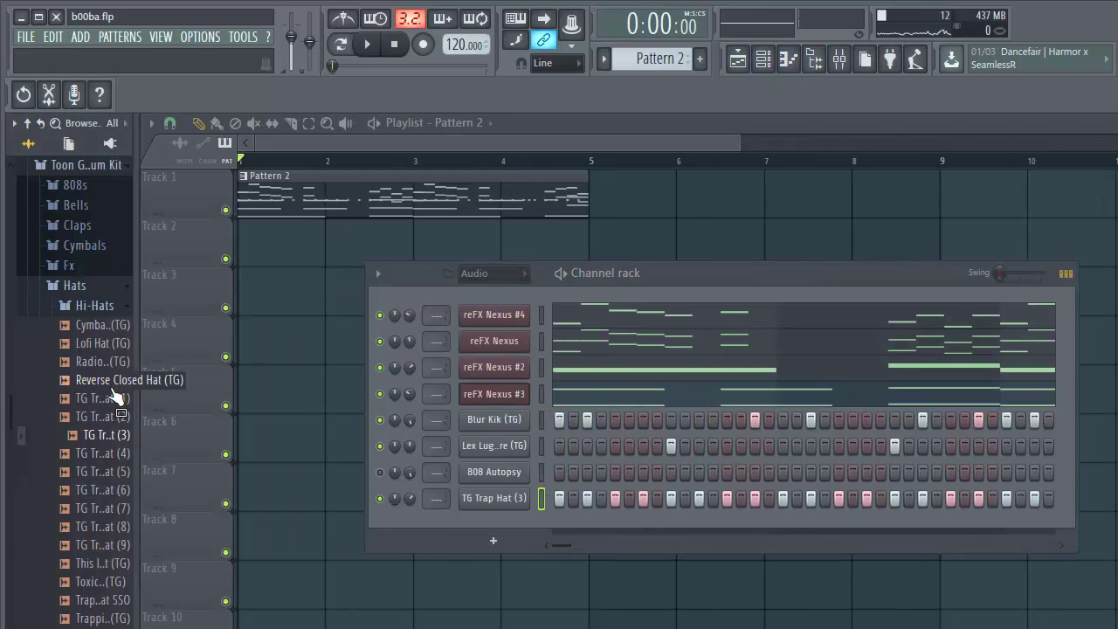
pyautogui.scroll(-3, 113, 380)
pyautogui.click(111, 360)
pyautogui.click(113, 326)
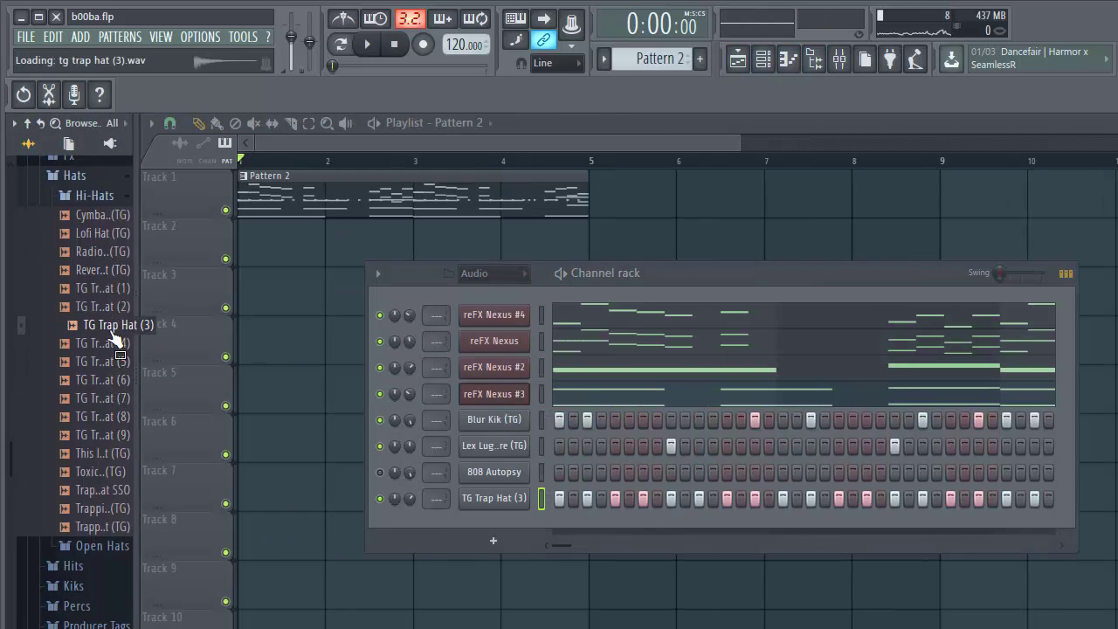
# Add the TG Trap Hat (3) sample as a new channel and fill every second step with a hit
pyautogui.moveTo(114, 334); pyautogui.dragTo(537, 524)
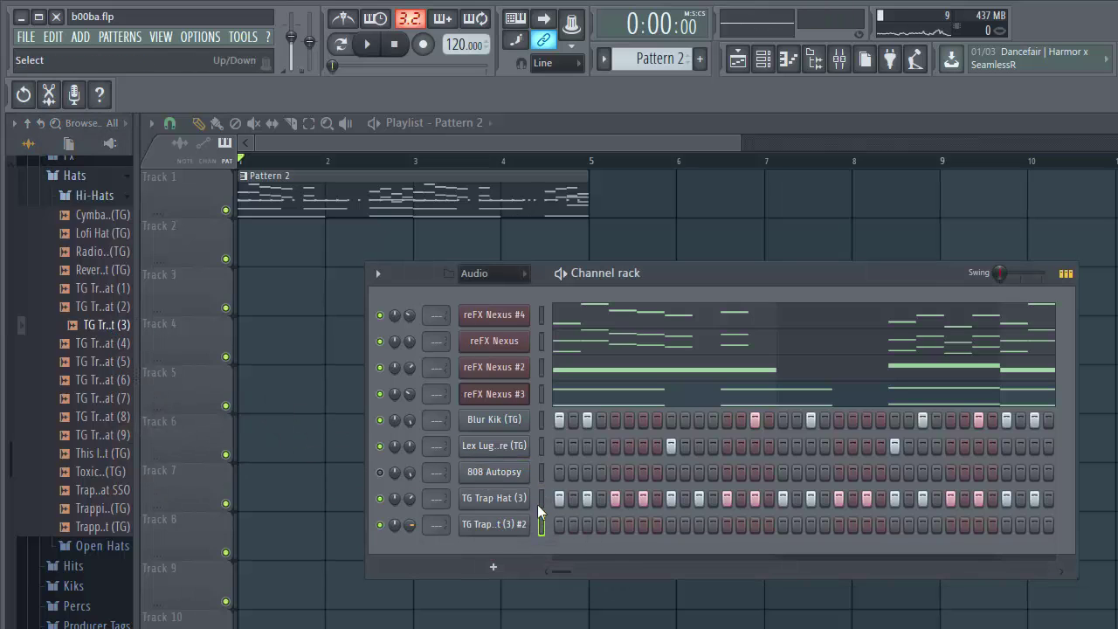
pyautogui.rightClick(530, 525)
pyautogui.click(743, 515)
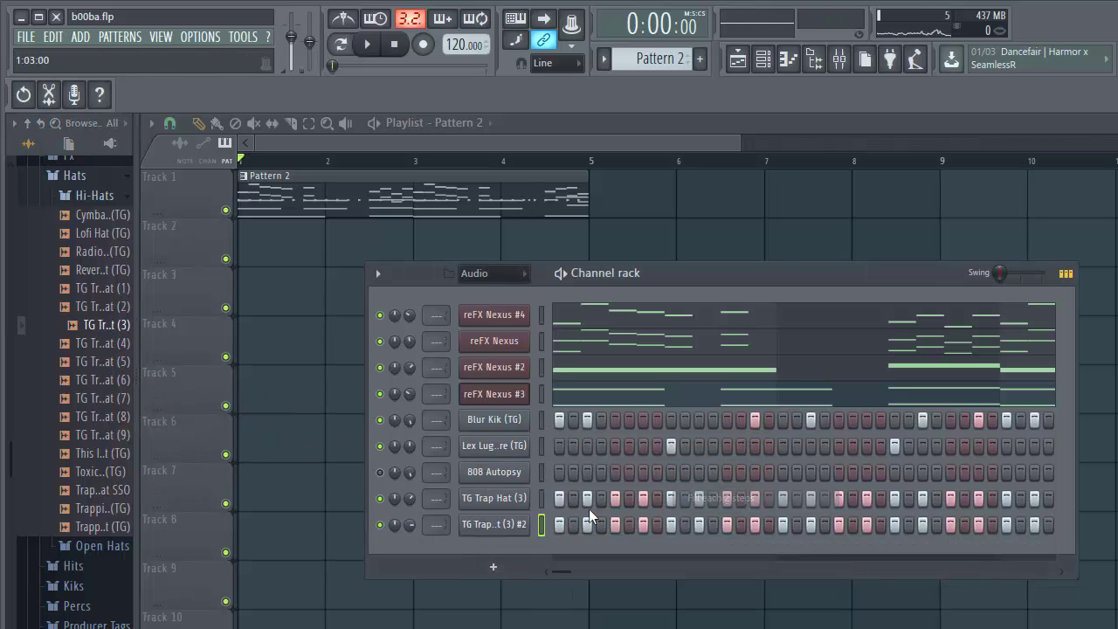
# Delete the original TG Trap Hat (3) channel, keeping the newly added copy
pyautogui.rightClick(538, 498)
pyautogui.click(560, 609)
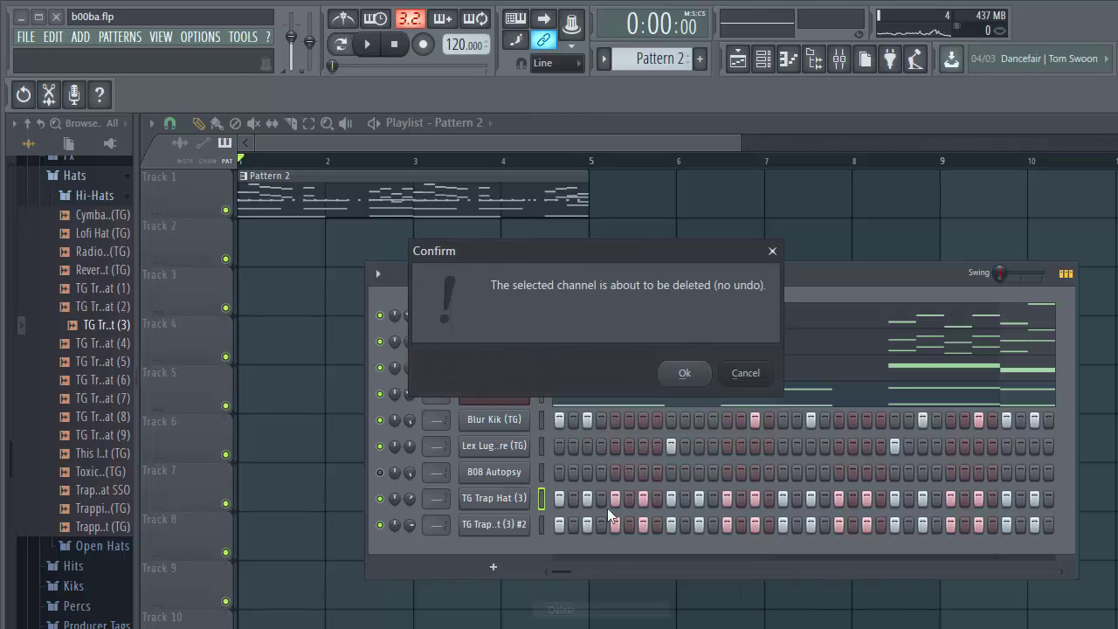
pyautogui.click(680, 373)
# Play the pattern and check the TG Trap Hat (3) #2 channel's miscellaneous settings while listening
pyautogui.press('space')
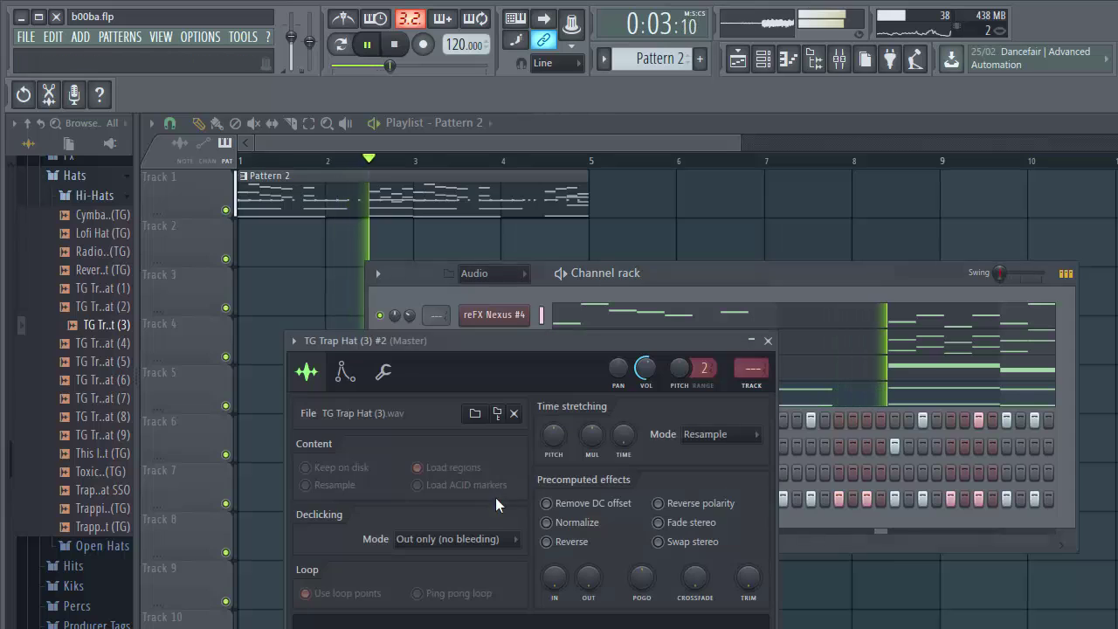
pyautogui.click(494, 498)
pyautogui.click(382, 371)
pyautogui.press('space')
pyautogui.press('space')
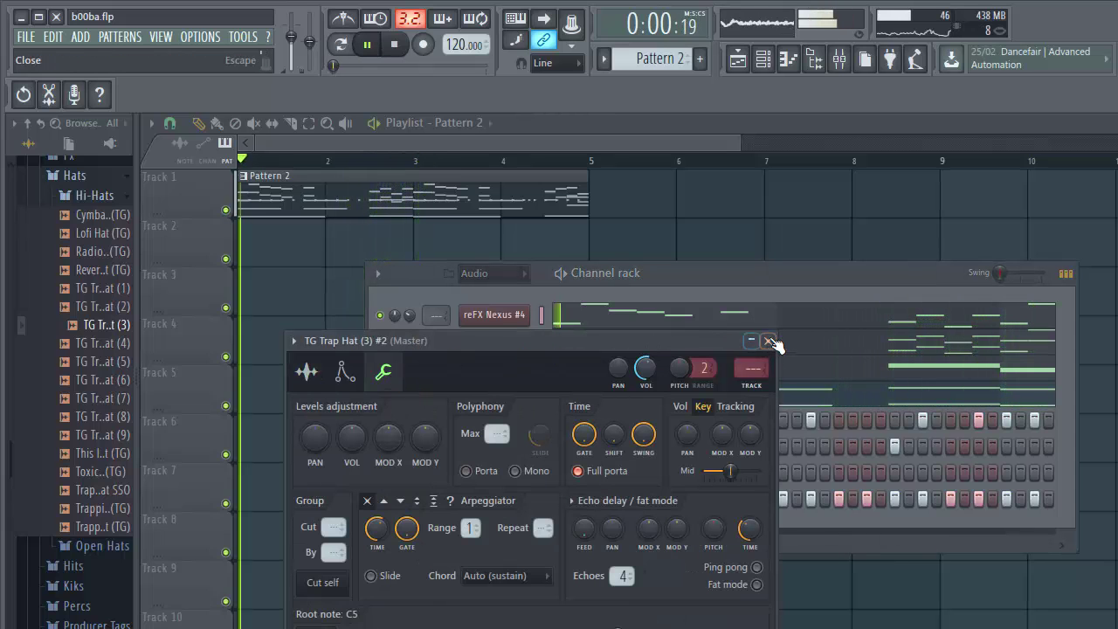
pyautogui.click(767, 340)
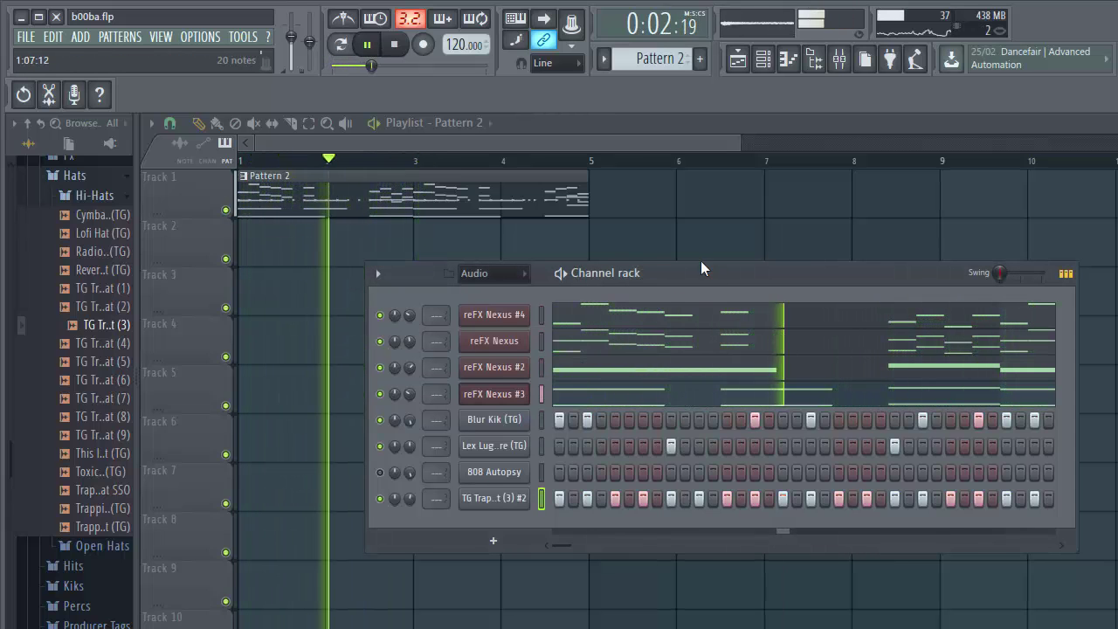
pyautogui.moveTo(700, 269); pyautogui.dragTo(641, 214)
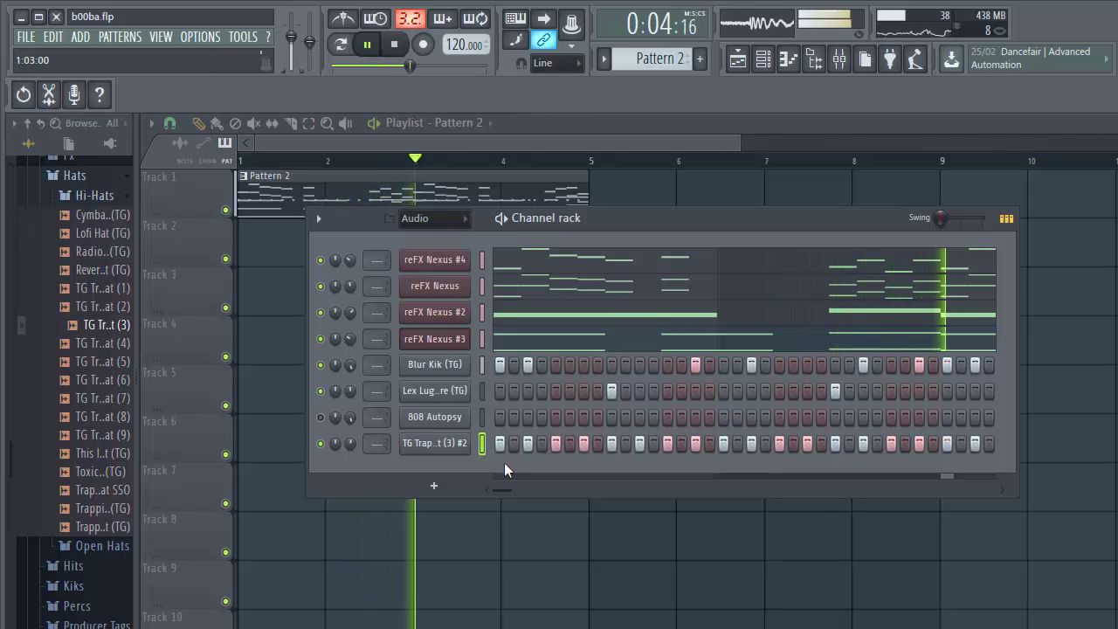
pyautogui.press('space')
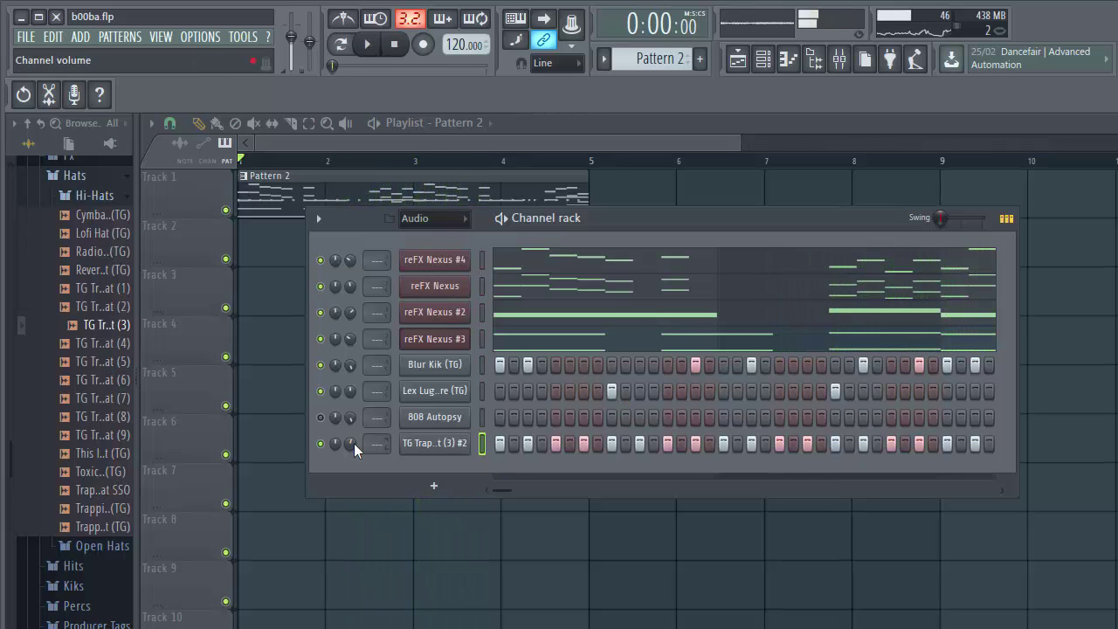
# Set the TG Trap Hat (3) #2 sample's OUT fade to about 36% and check it in playback
pyautogui.click(435, 443)
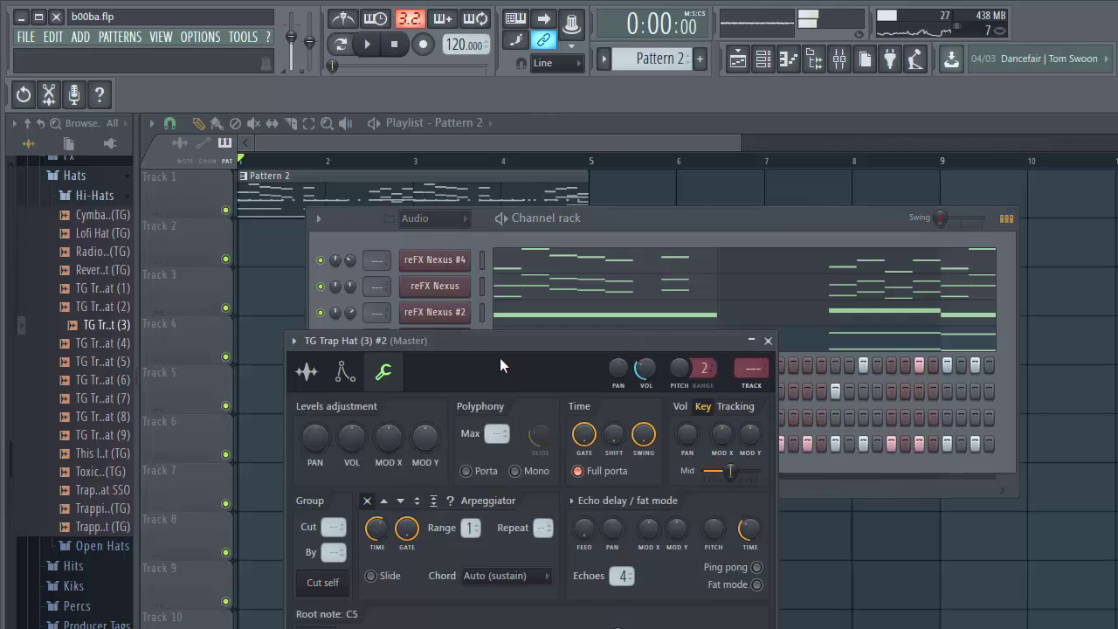
pyautogui.click(300, 209)
pyautogui.moveTo(583, 415); pyautogui.dragTo(582, 433)
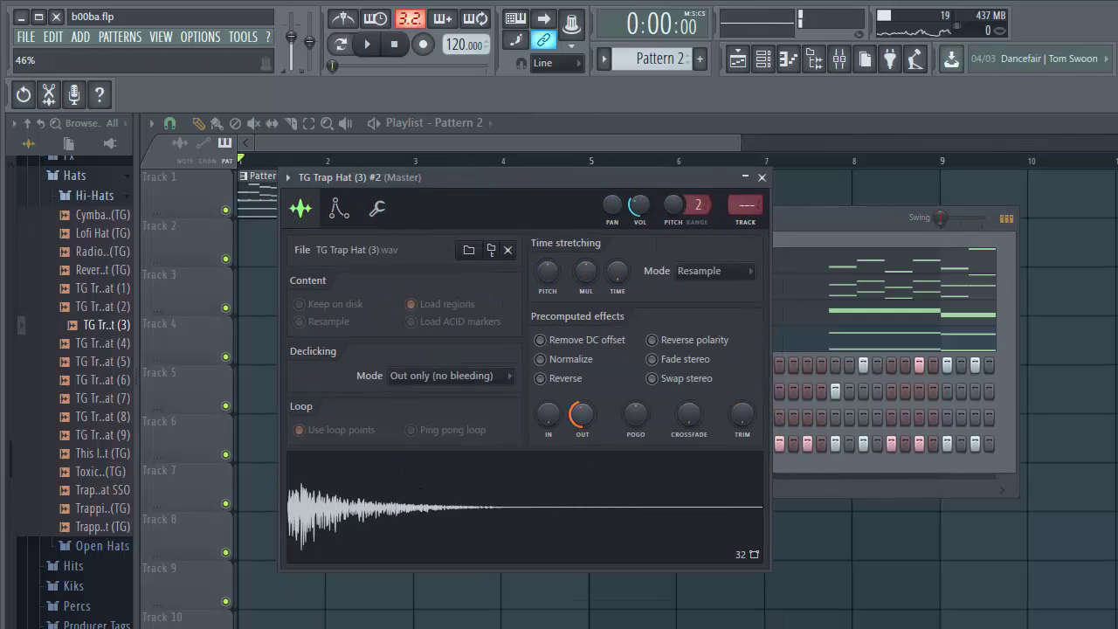
pyautogui.press('space')
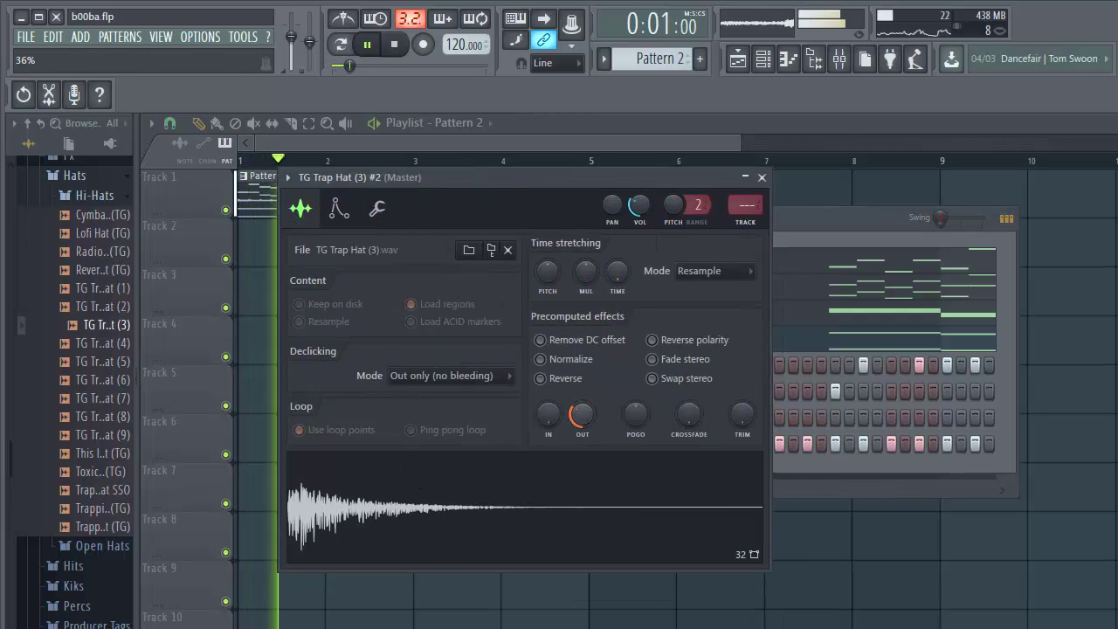
pyautogui.click(763, 178)
pyautogui.press('space')
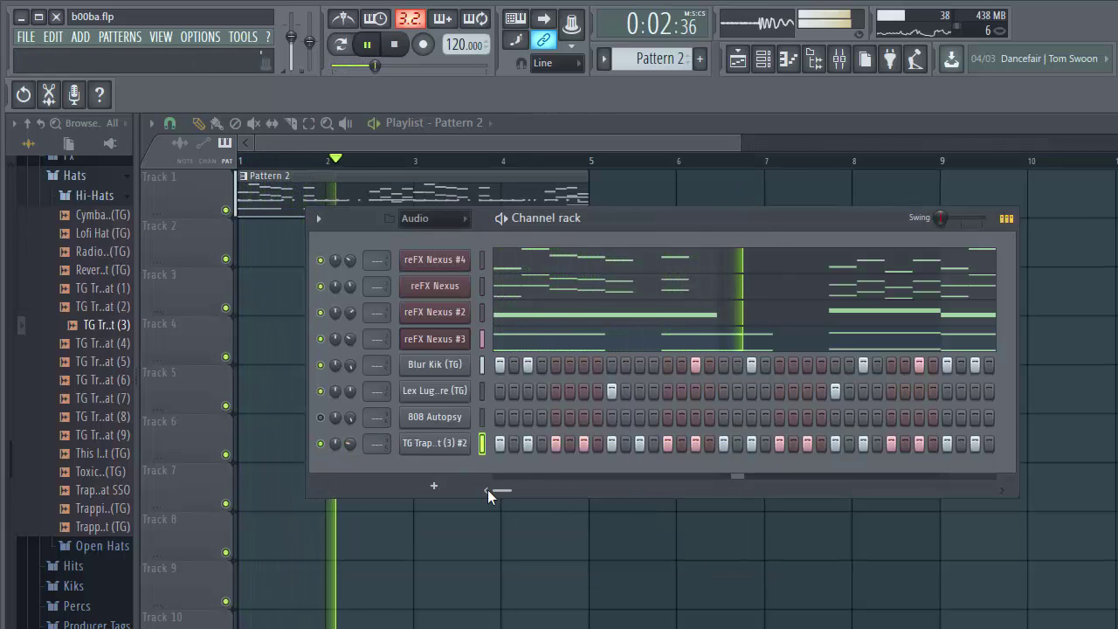
pyautogui.press('space')
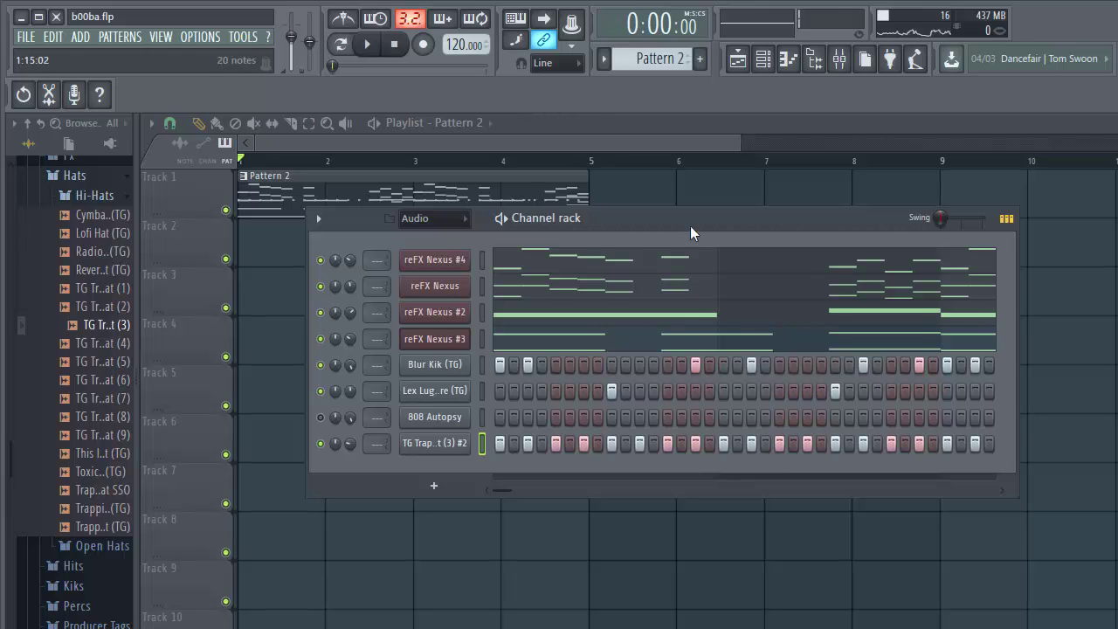
# Adjust the TG Trap Hat (3) #2 channel's volume and check the drum balance in playback
pyautogui.moveTo(690, 225); pyautogui.dragTo(623, 227)
pyautogui.press('F6')
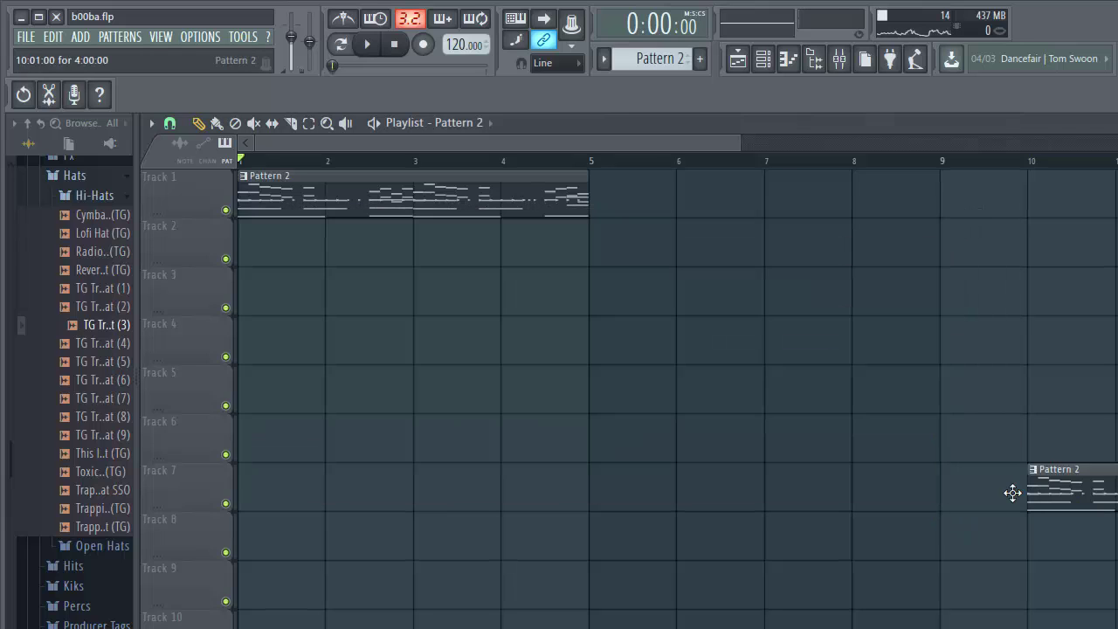
pyautogui.click(763, 59)
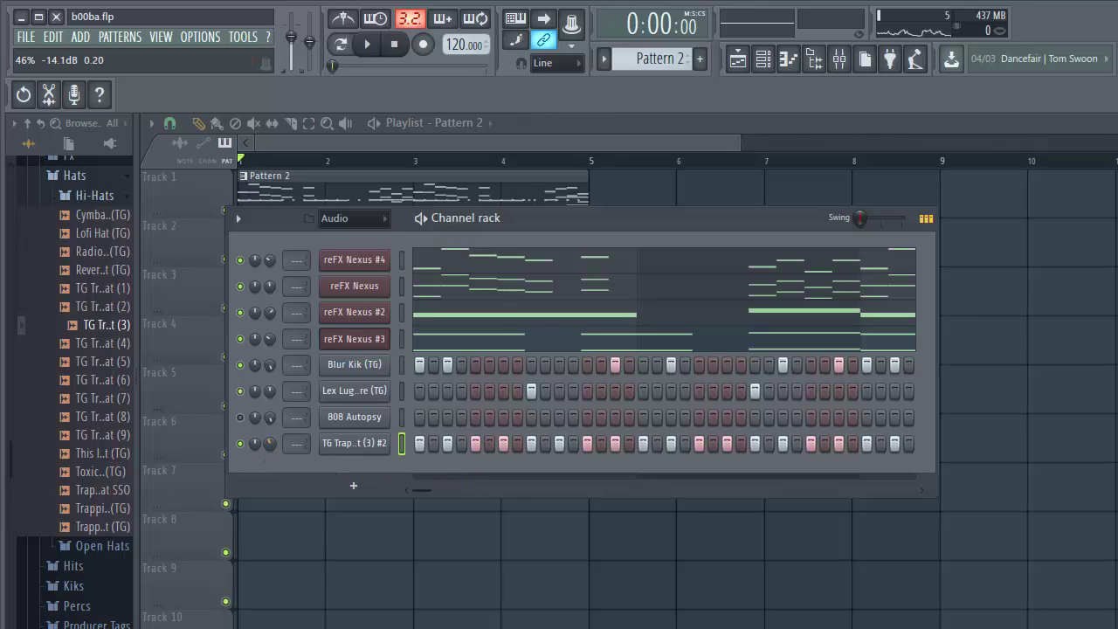
pyautogui.press('space')
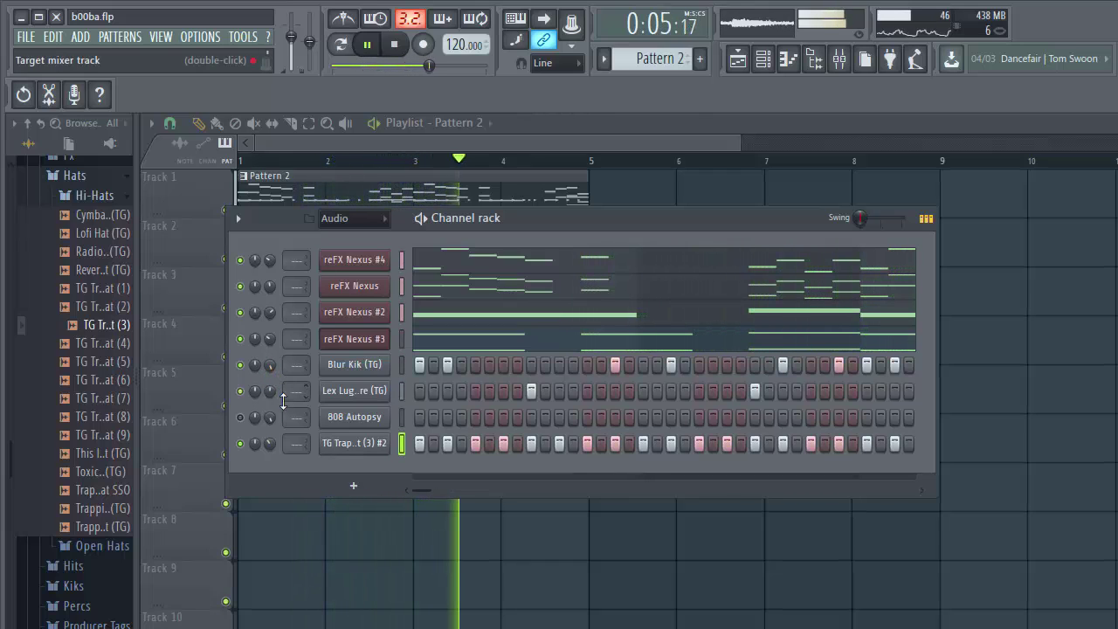
pyautogui.press('space')
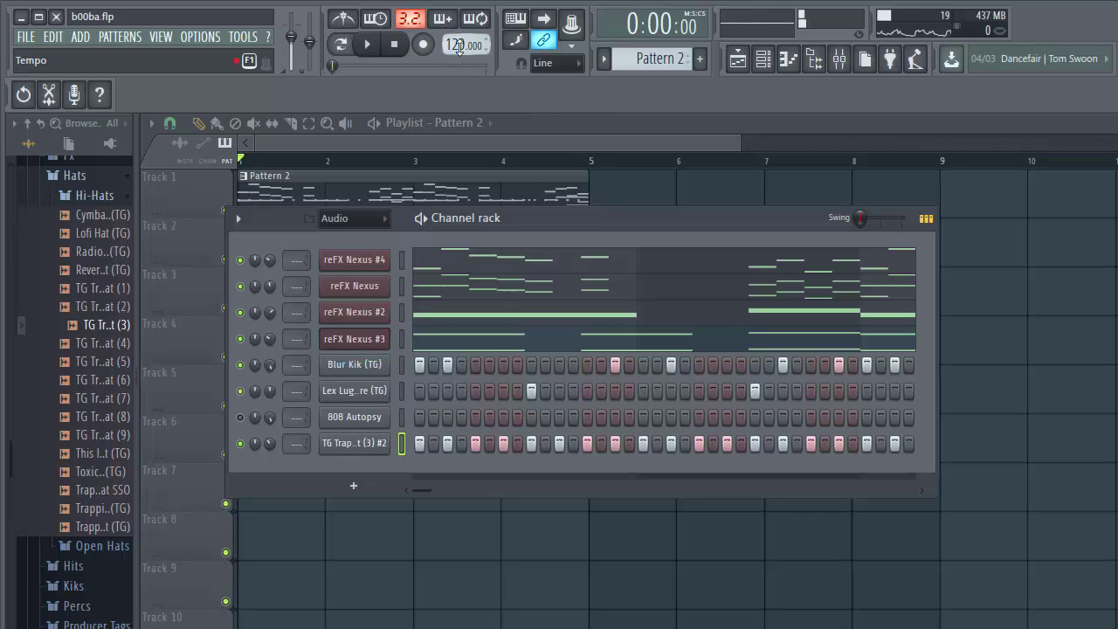
pyautogui.click(485, 143)
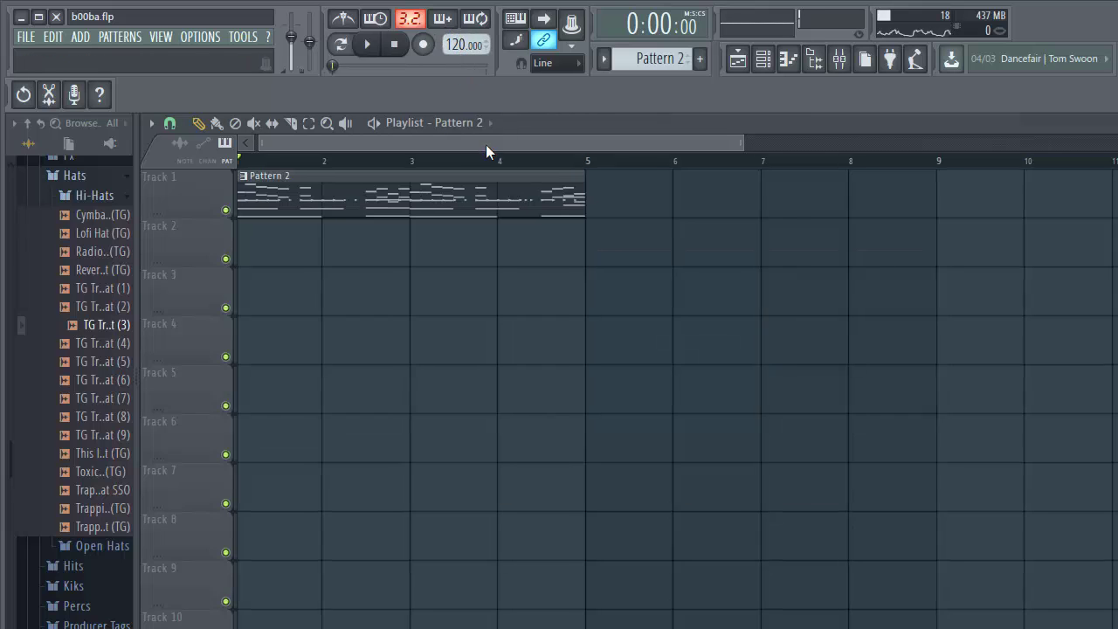
pyautogui.click(765, 59)
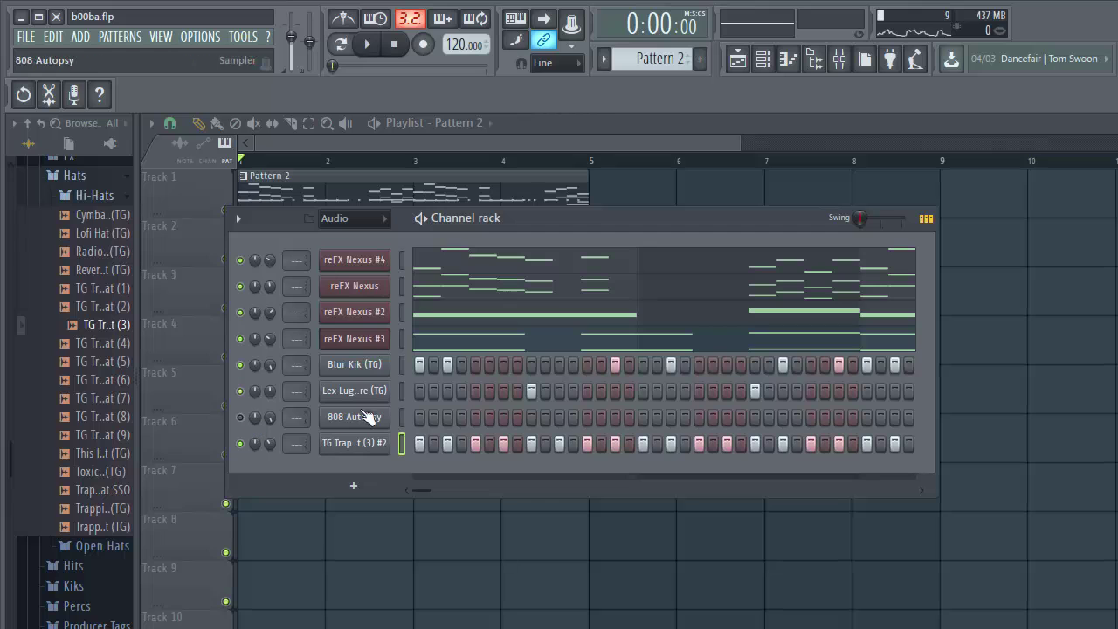
pyautogui.press('space')
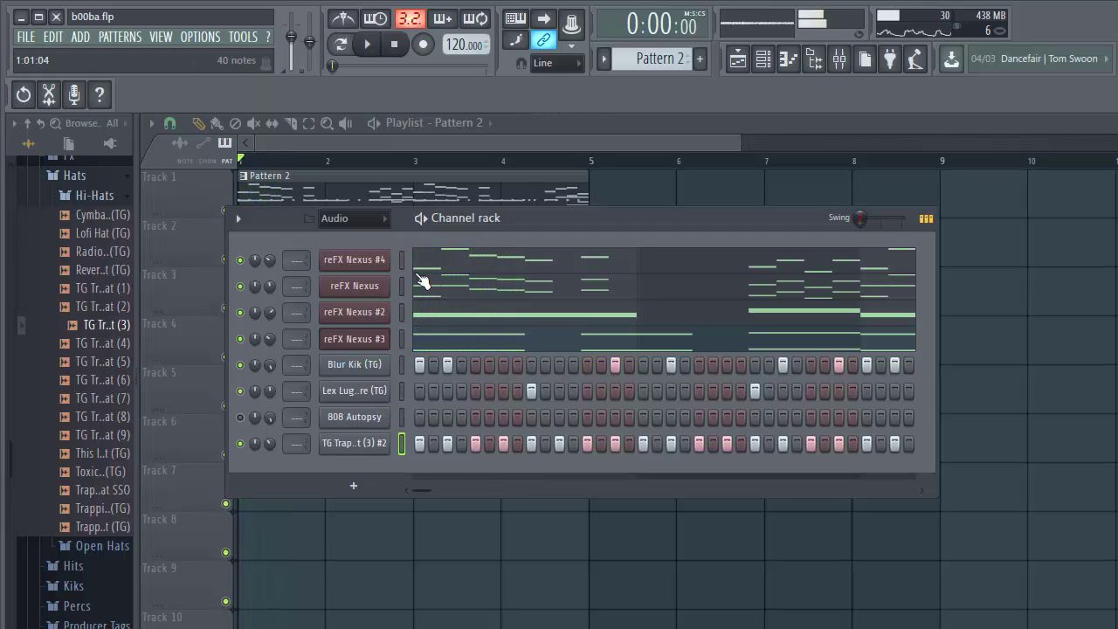
# Check the master tuning in the reFX Nexus #4 system settings
pyautogui.click(375, 261)
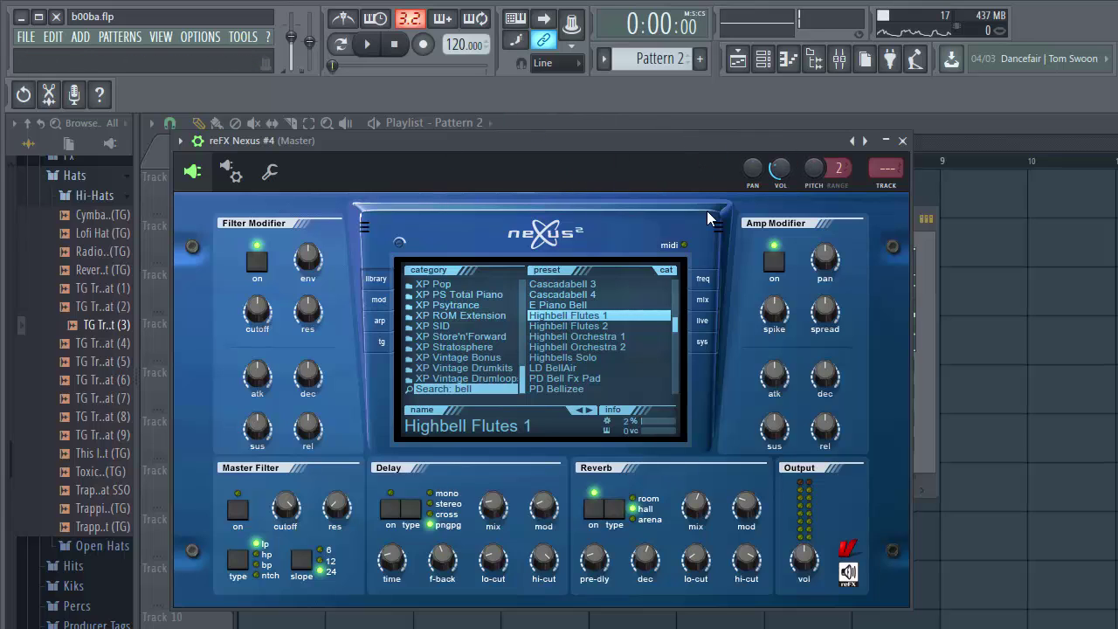
pyautogui.moveTo(552, 150); pyautogui.dragTo(531, 188)
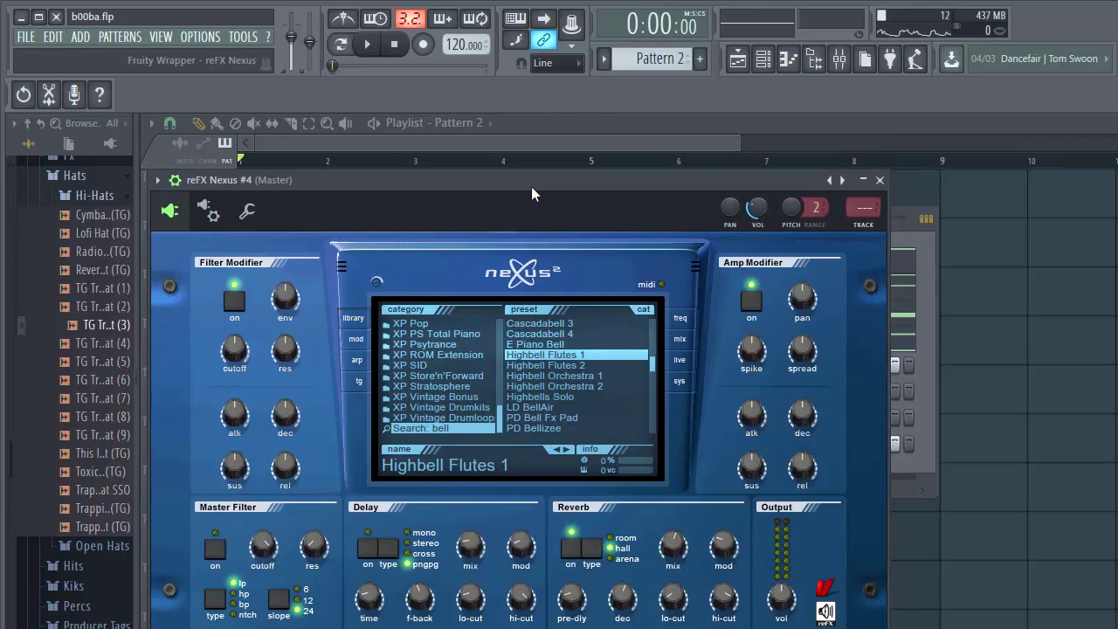
pyautogui.click(680, 382)
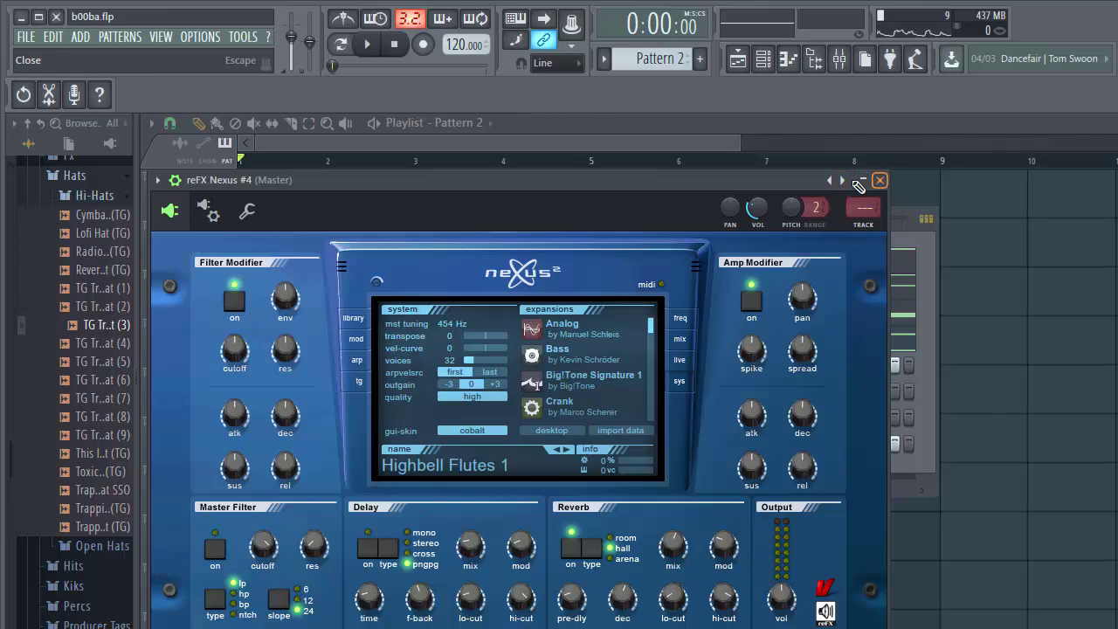
pyautogui.click(878, 180)
# Solo the reFX Nexus channel and open its plugin's system settings
pyautogui.rightClick(240, 285)
pyautogui.click(266, 295)
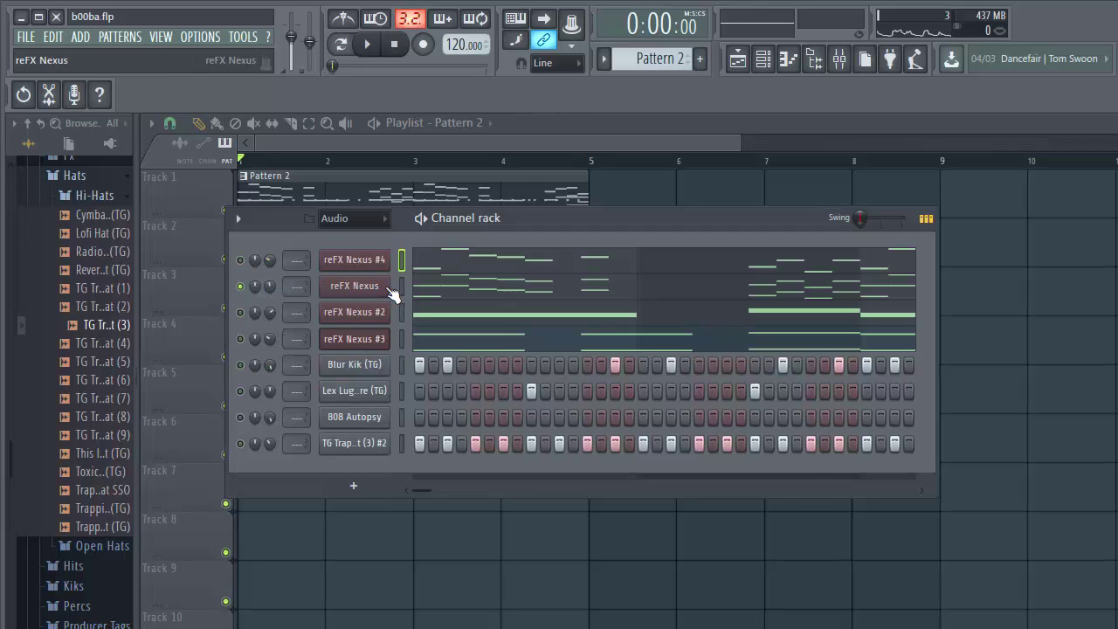
pyautogui.click(374, 289)
pyautogui.click(746, 311)
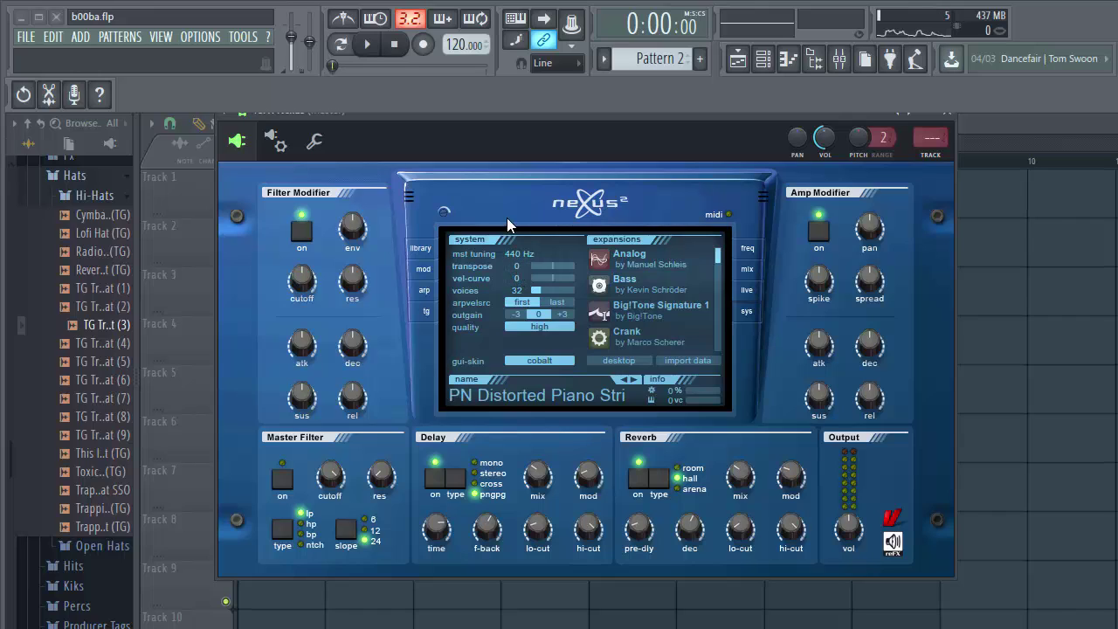
# Audition the reFX Nexus melody with the master tuning at 440 Hz and set it to 454 Hz for comparison
pyautogui.click(367, 45)
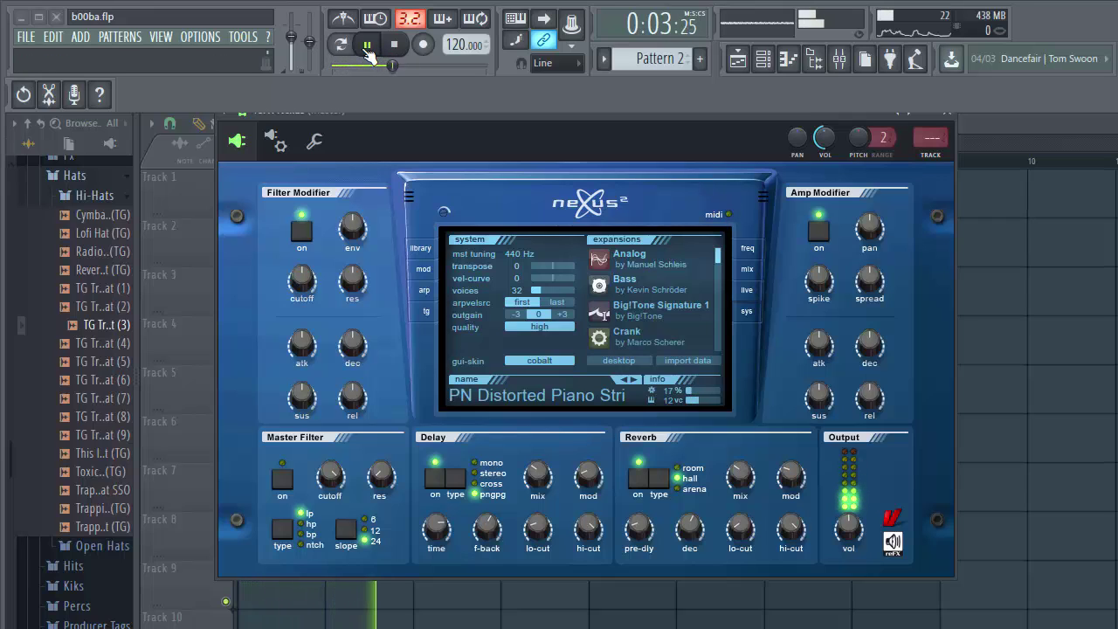
pyautogui.click(367, 50)
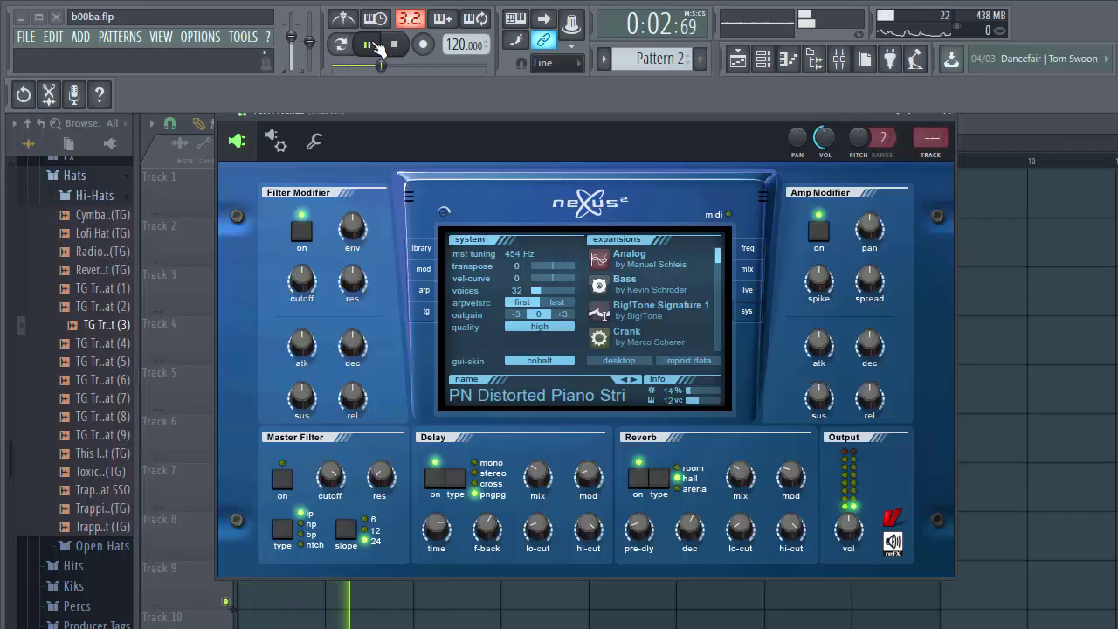
pyautogui.click(370, 44)
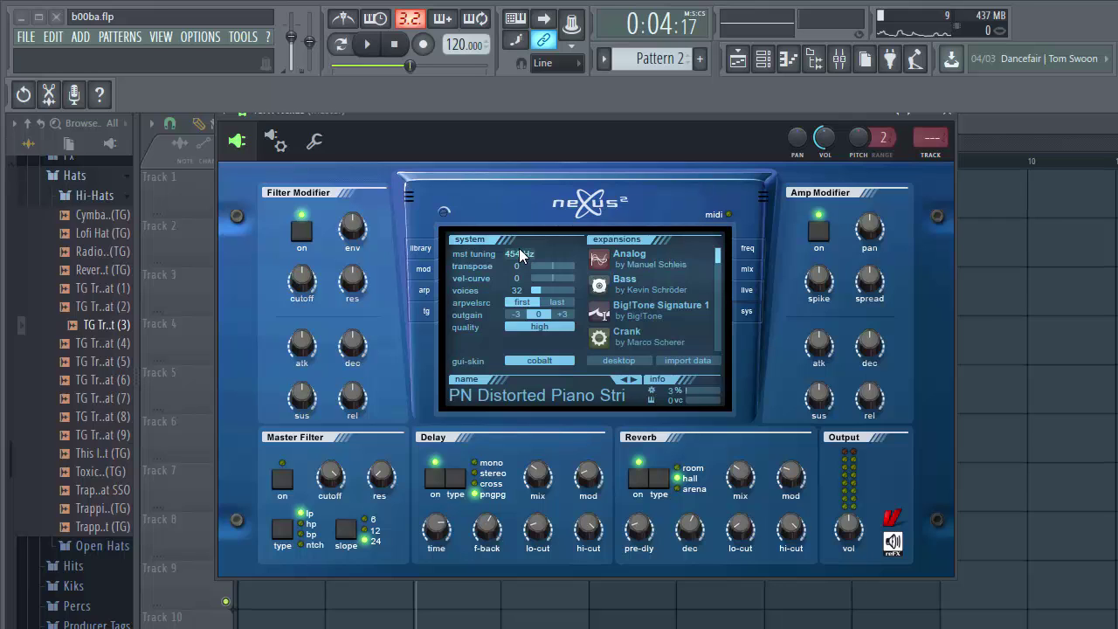
pyautogui.moveTo(865, 116)
pyautogui.mouseDown()
pyautogui.moveTo(862, 155)
pyautogui.moveTo(843, 111)
pyautogui.mouseUp()
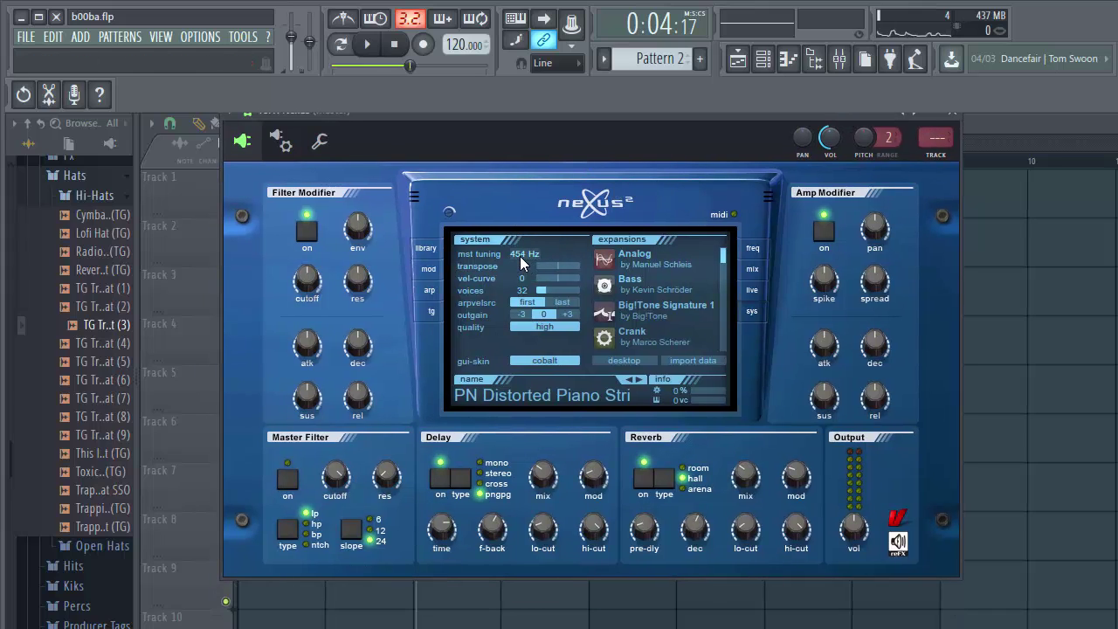
# Try a master tuning of 472 Hz on reFX Nexus in playback
pyautogui.click(370, 45)
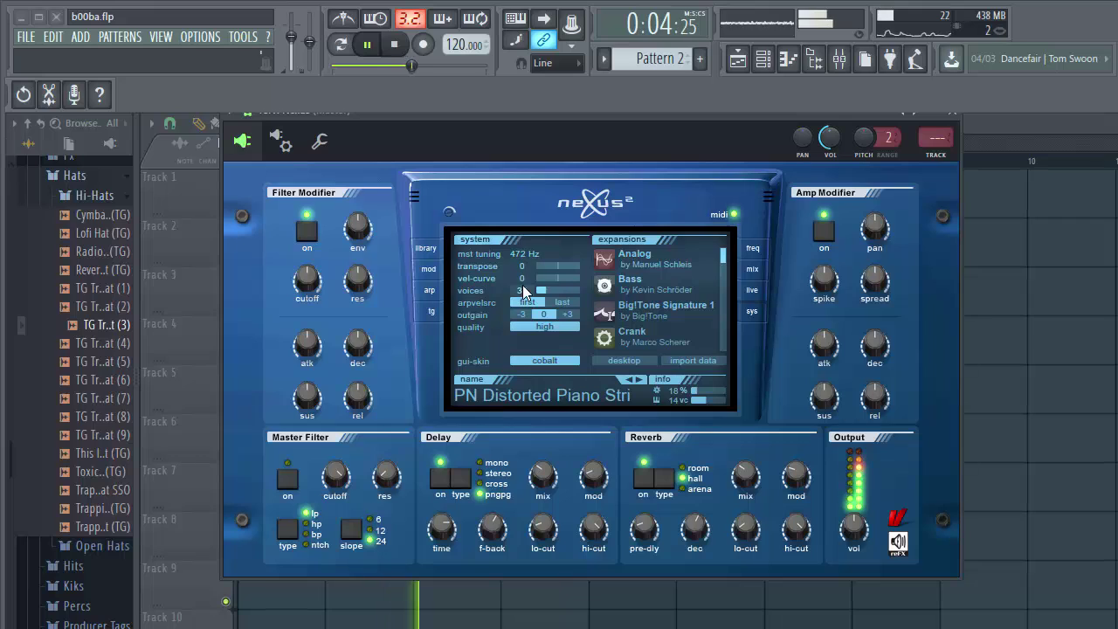
pyautogui.click(394, 44)
pyautogui.click(367, 44)
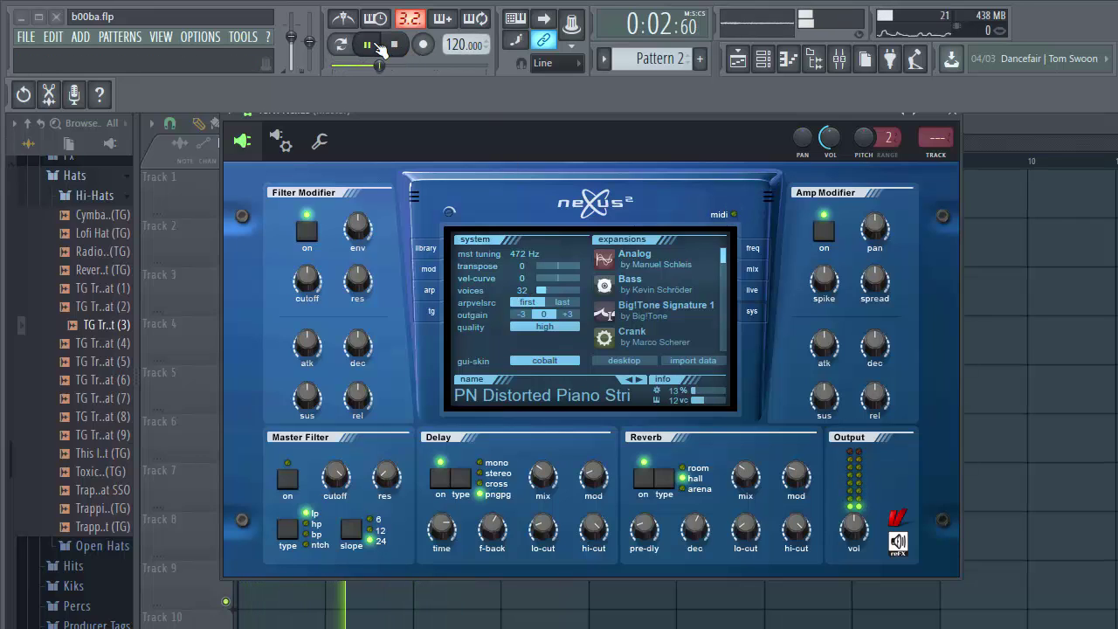
pyautogui.click(369, 45)
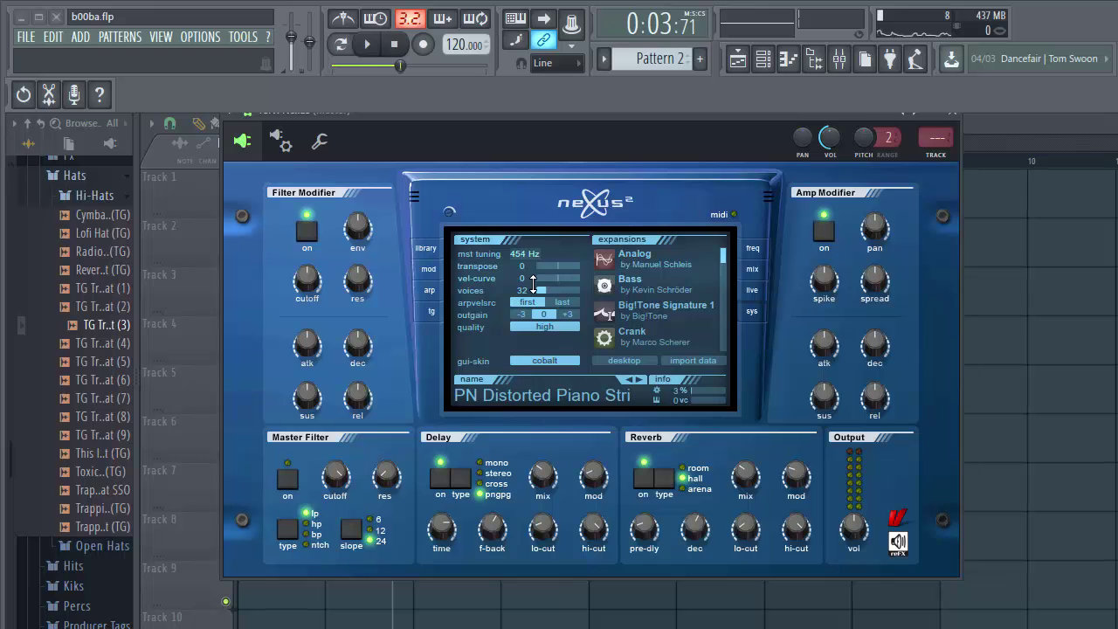
# Return the reFX Nexus master tuning to 454 Hz, recheck it and close the plugin
pyautogui.click(957, 119)
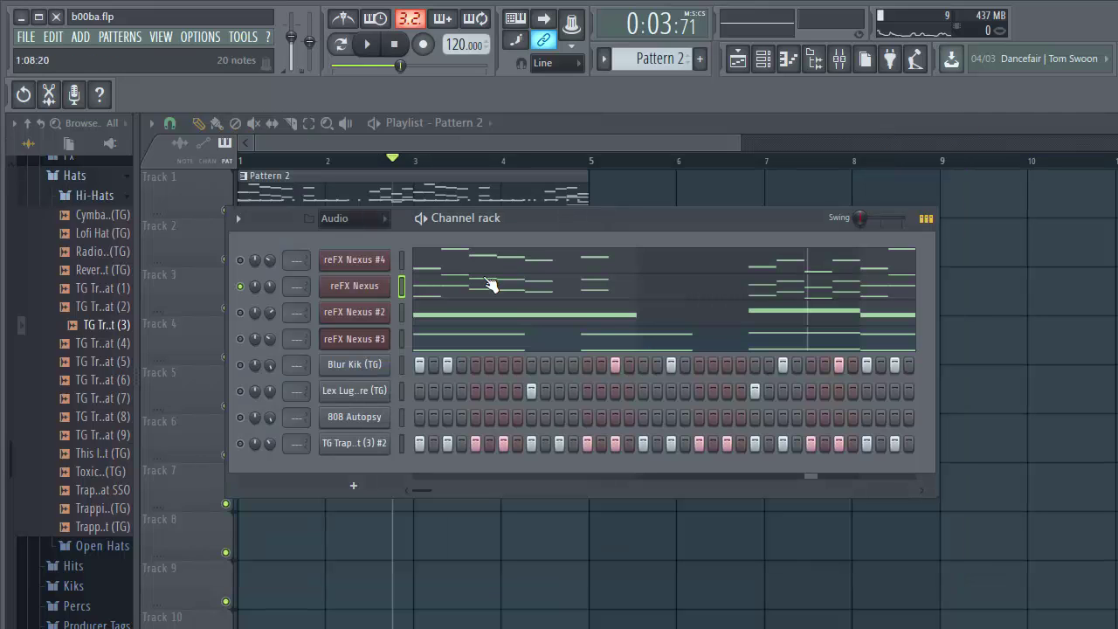
pyautogui.click(386, 293)
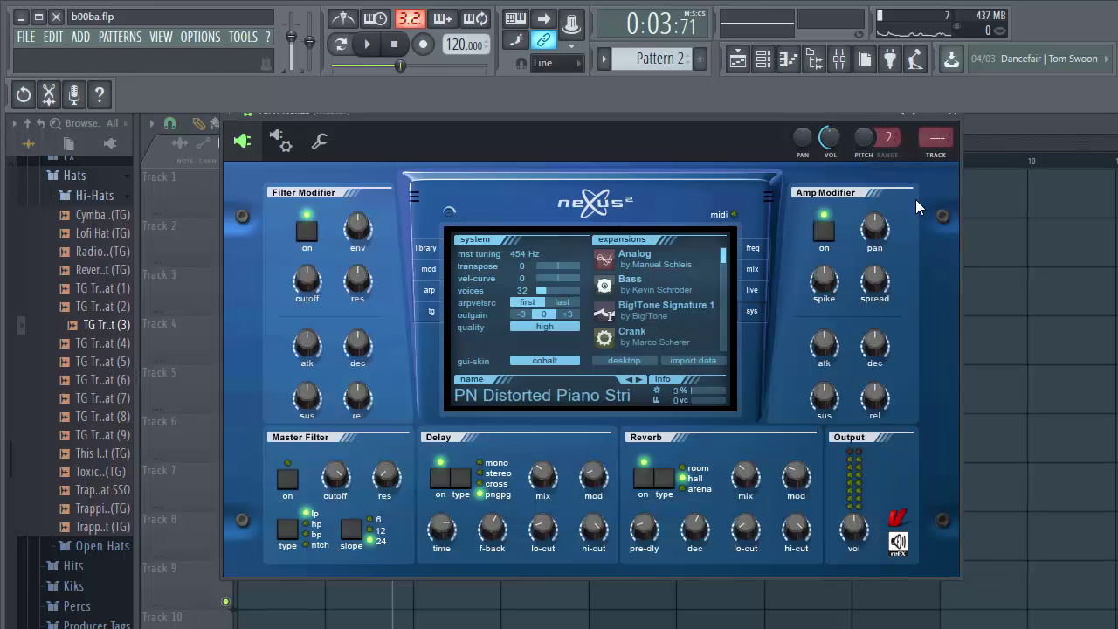
pyautogui.click(955, 117)
# Open the piano roll of the reFX Nexus #2 channel
pyautogui.click(417, 313)
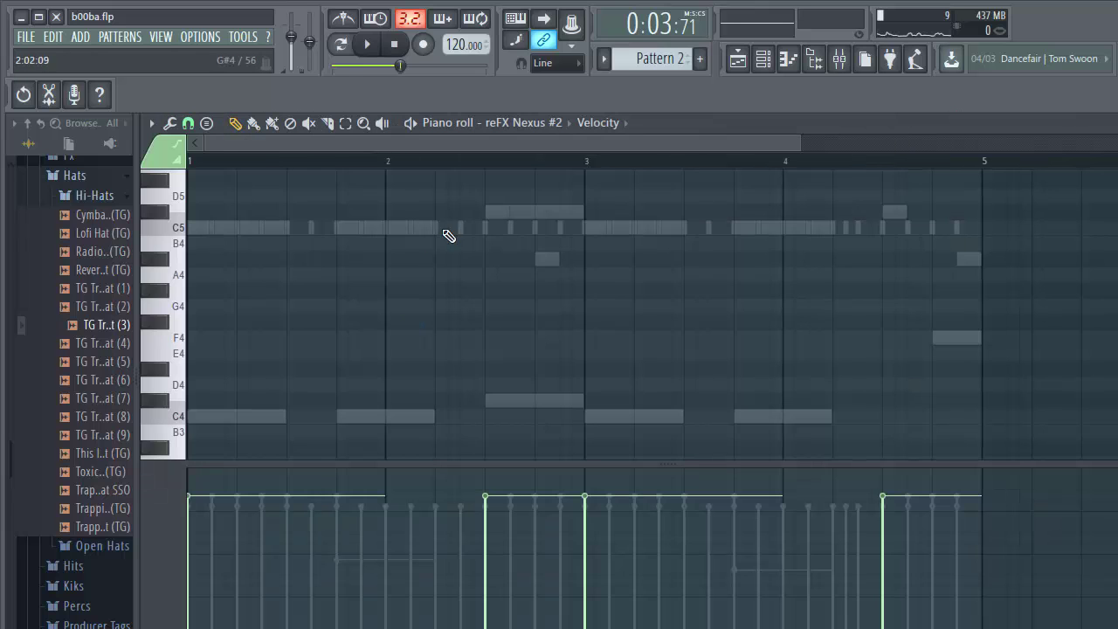
# Return to the channel rack and unmute all four reFX Nexus channels, listening to the layered melodies in playback
pyautogui.click(739, 61)
pyautogui.click(763, 59)
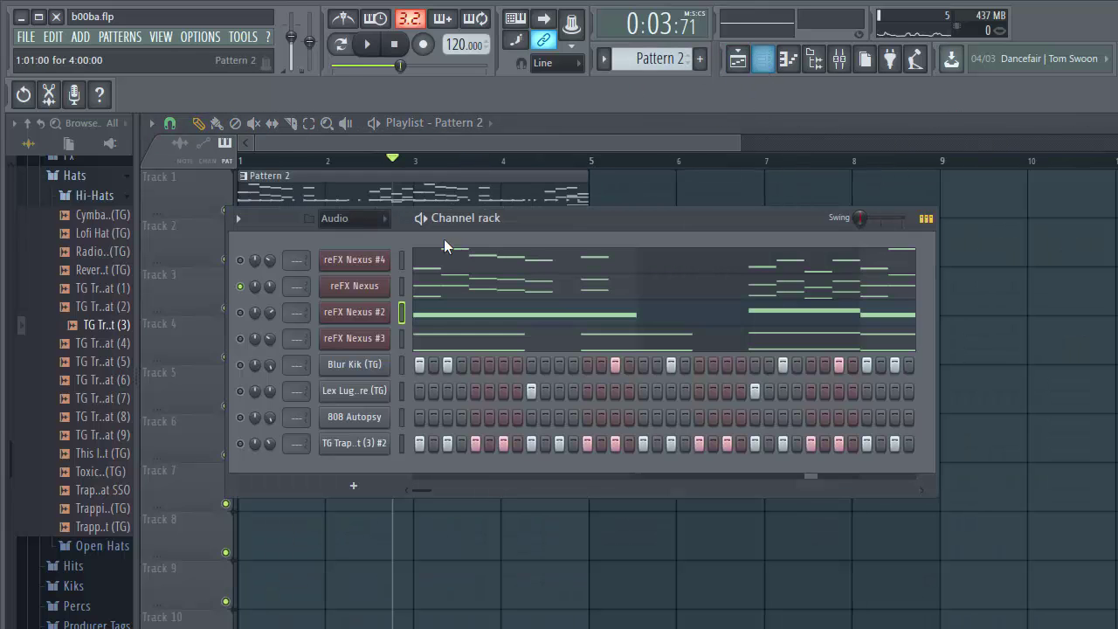
pyautogui.rightClick(242, 313)
pyautogui.click(250, 322)
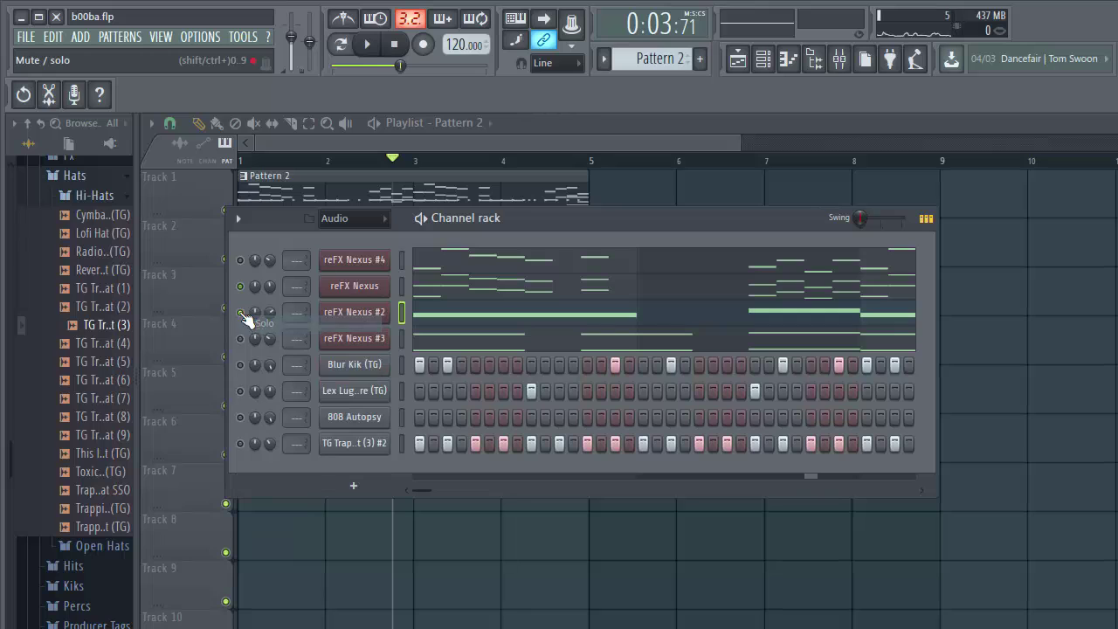
pyautogui.press('space')
pyautogui.click(240, 287)
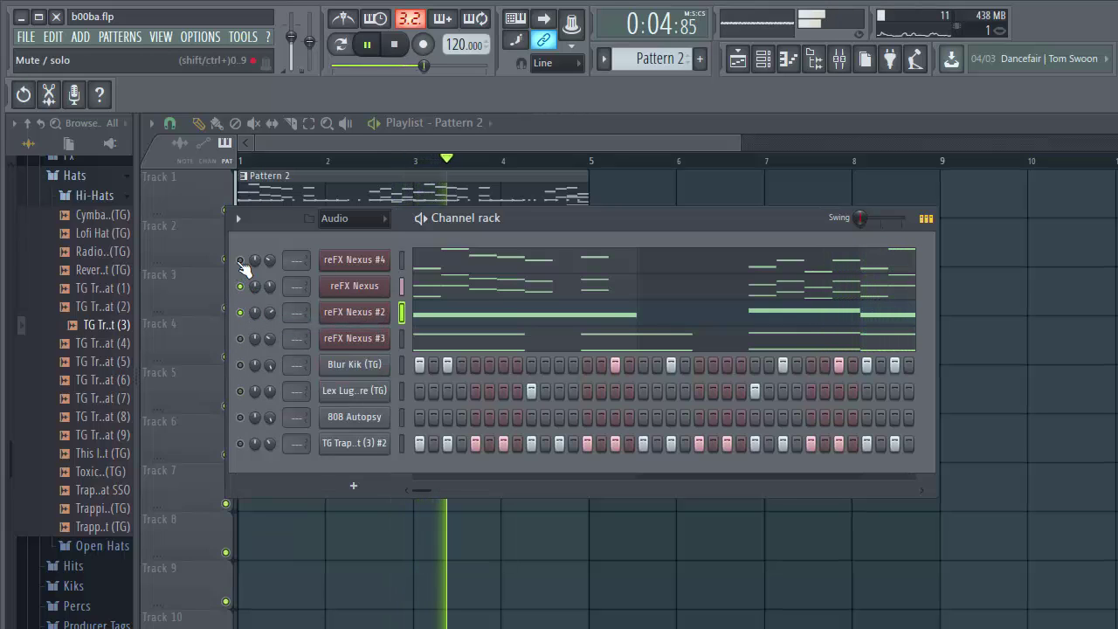
pyautogui.click(240, 261)
pyautogui.click(240, 340)
pyautogui.press('space')
# Unmute the Blur Kik, Lex Luger snare and TG Trap hi-hat channels while replaying the pattern, and adjust the hi-hat's channel volume
pyautogui.click(241, 366)
pyautogui.press('space')
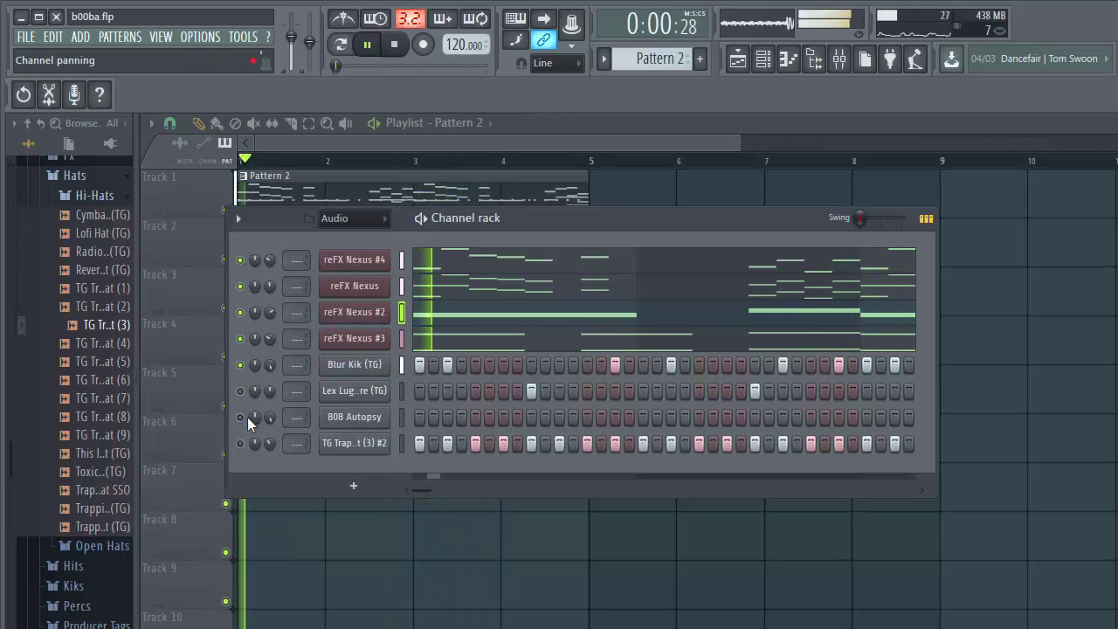
pyautogui.press('space')
pyautogui.click(243, 393)
pyautogui.press('space')
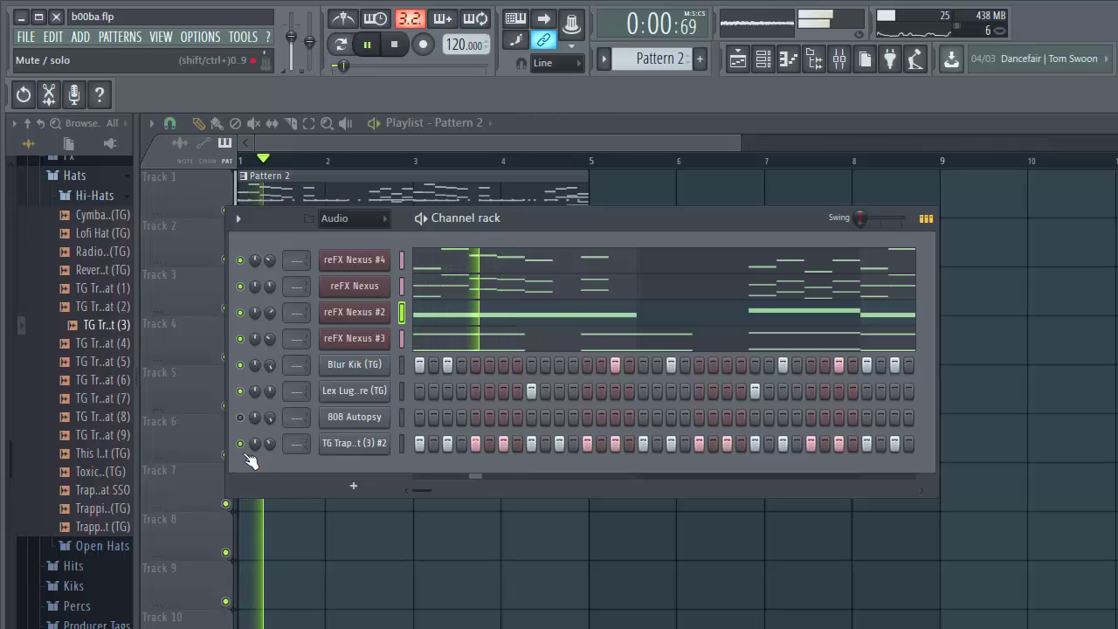
pyautogui.press('space')
pyautogui.click(241, 443)
pyautogui.press('space')
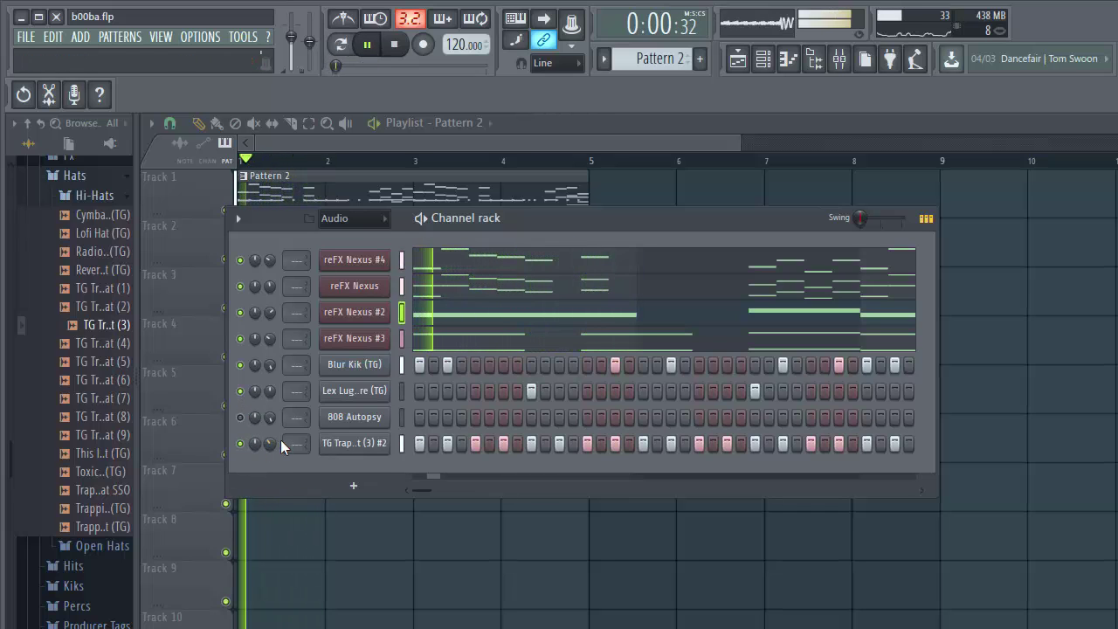
pyautogui.moveTo(268, 445)
pyautogui.mouseDown()
pyautogui.moveTo(268, 463)
pyautogui.moveTo(273, 440)
pyautogui.mouseUp()
pyautogui.press('space')
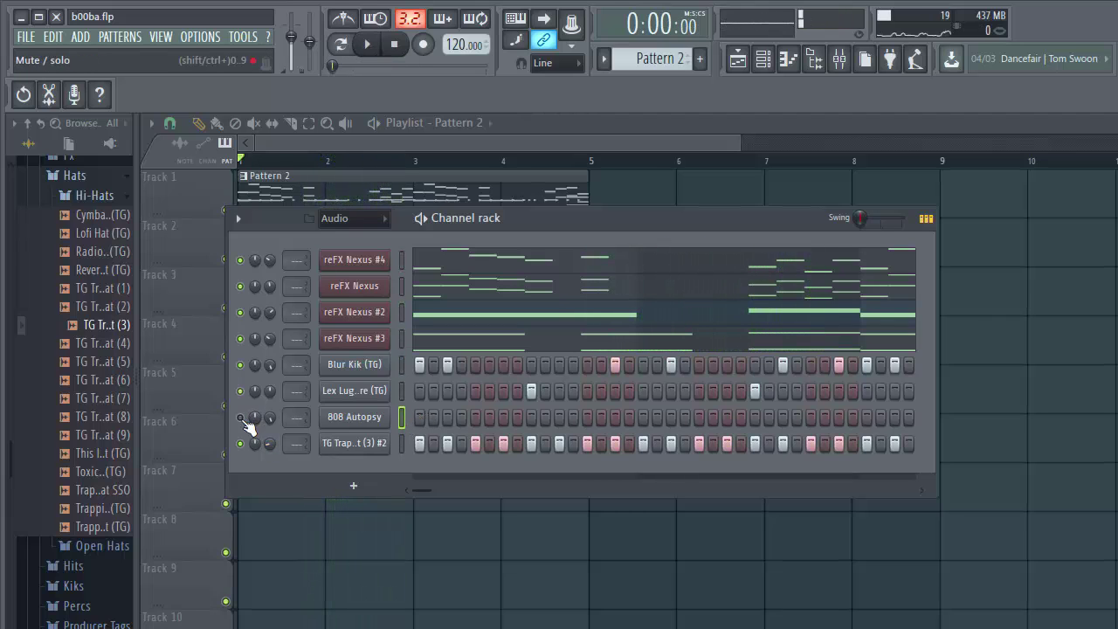
# Open the 808 Autopsy sample in Edison, detect its pitch regions to read its key, and close the editor
pyautogui.click(378, 421)
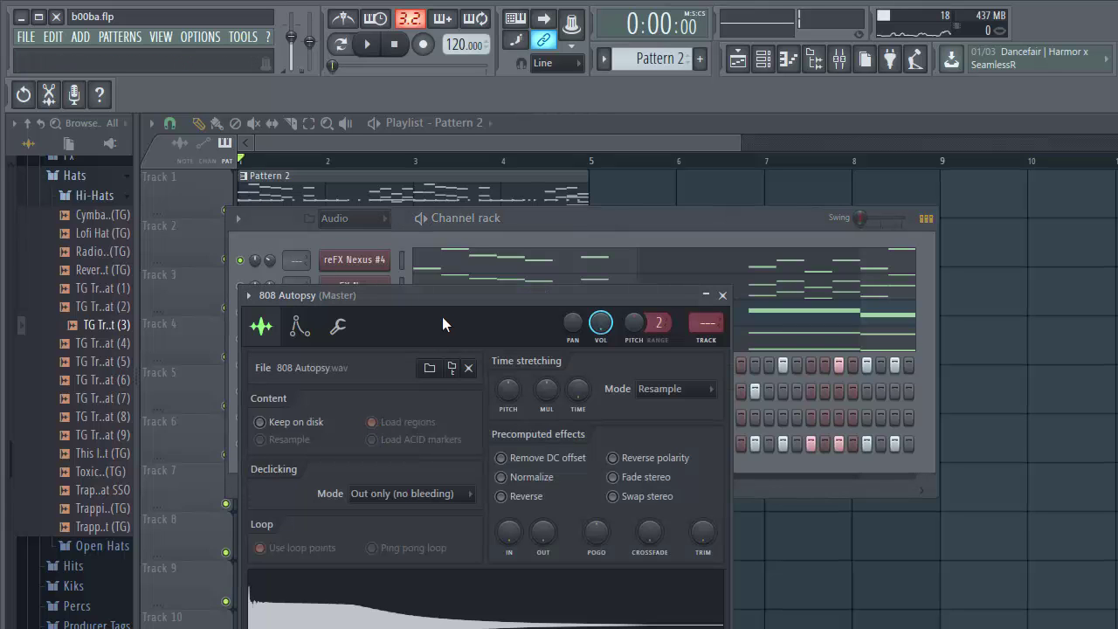
pyautogui.moveTo(442, 316); pyautogui.dragTo(516, 134)
pyautogui.rightClick(411, 447)
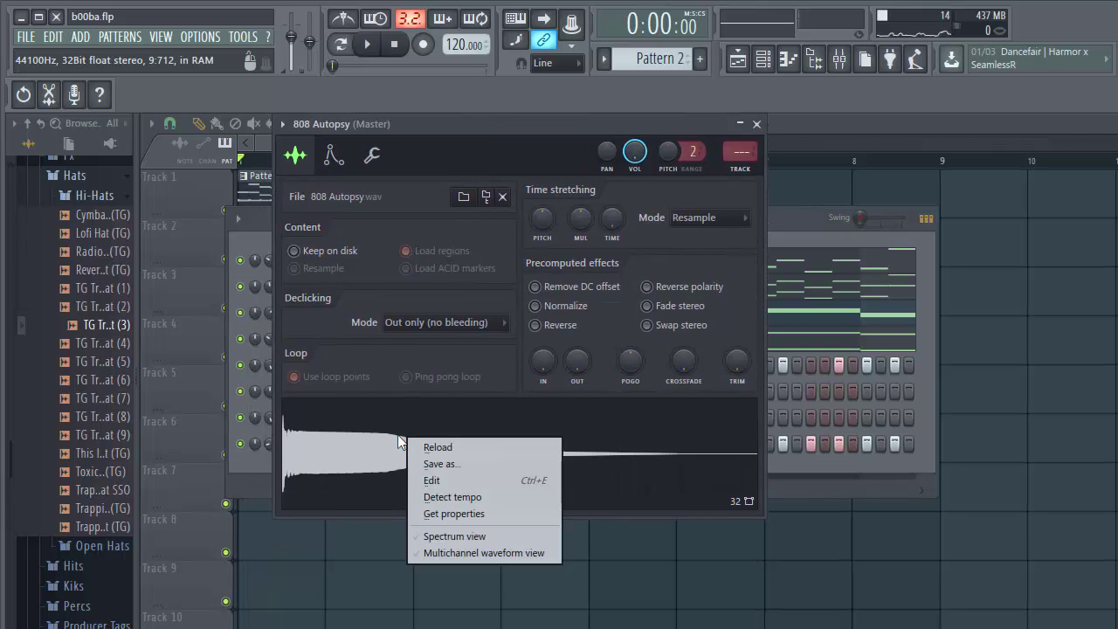
pyautogui.click(428, 479)
pyautogui.click(501, 232)
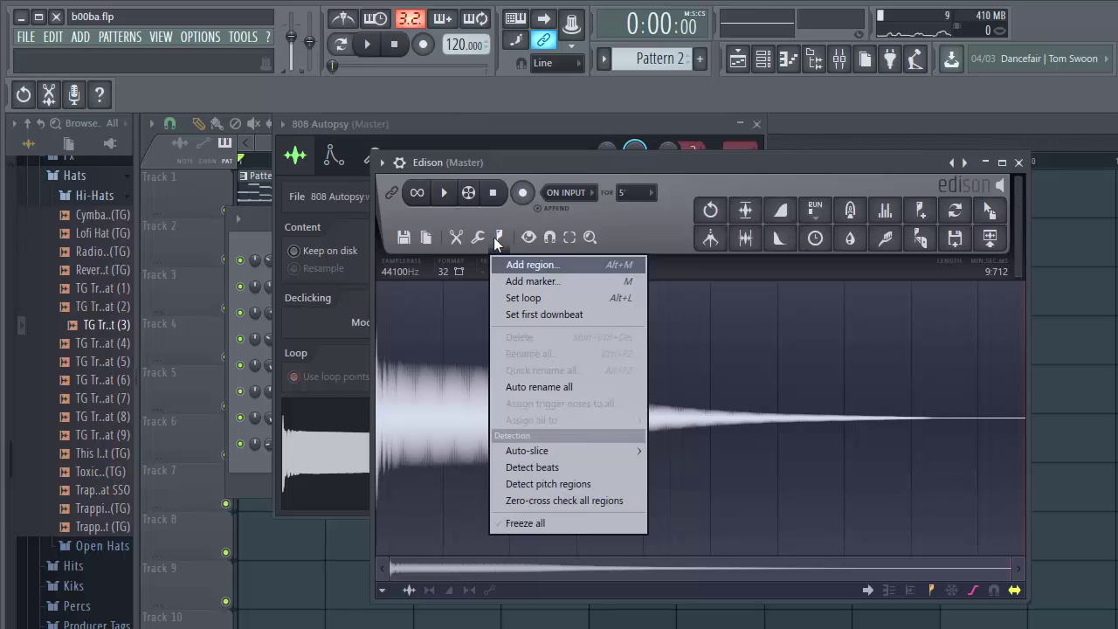
pyautogui.click(550, 484)
pyautogui.scroll(2, 417, 301)
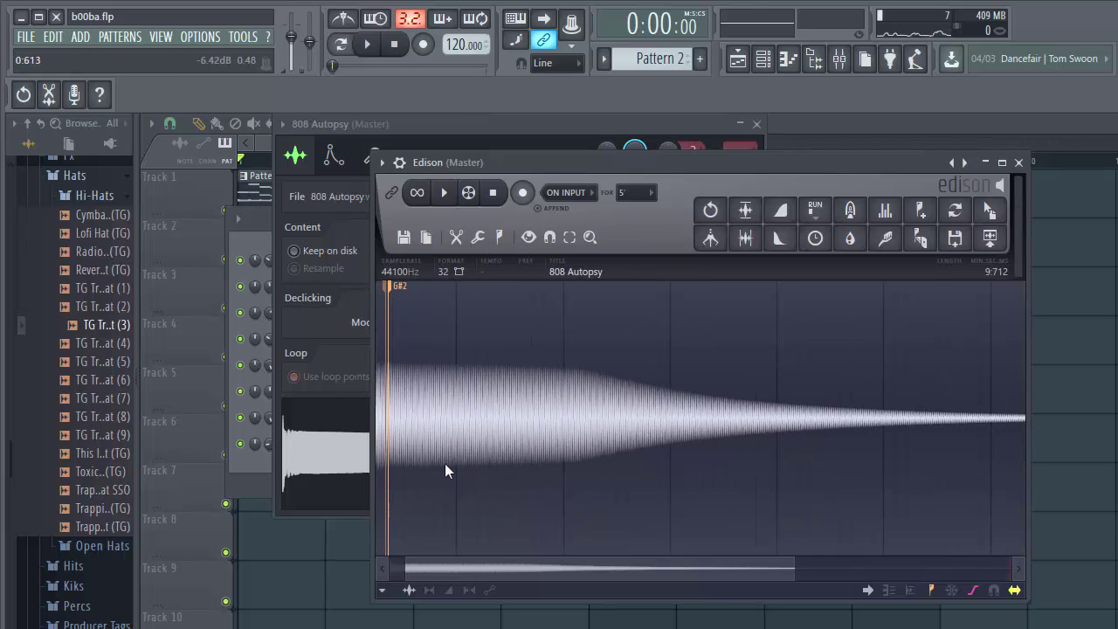
pyautogui.moveTo(461, 568); pyautogui.dragTo(437, 568)
pyautogui.click(1019, 164)
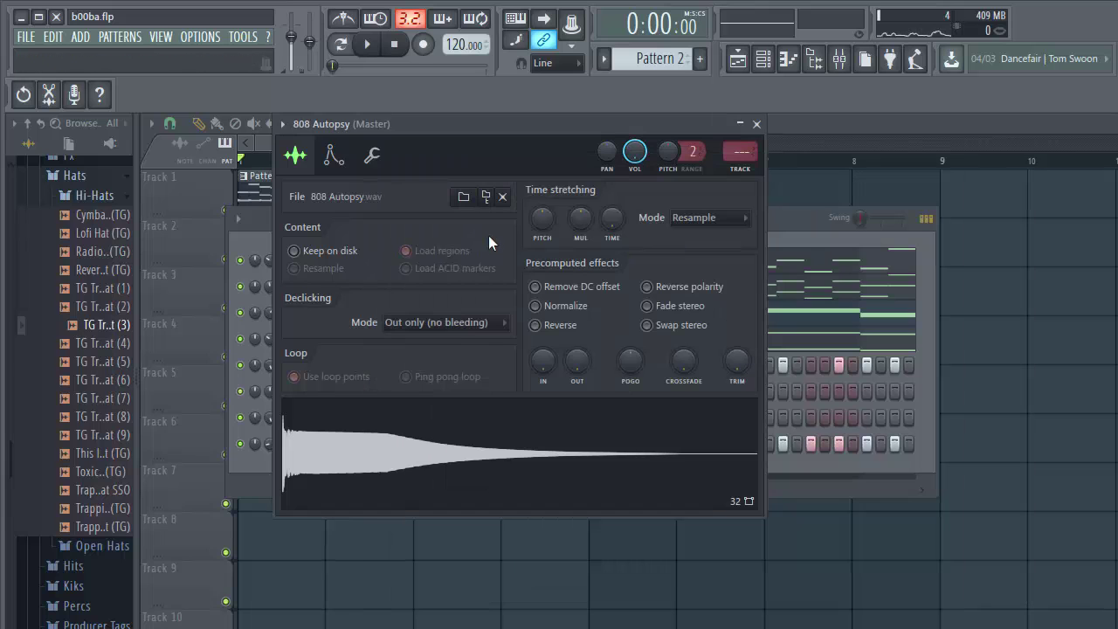
# Review the root note and volume envelope settings of the 808 Autopsy channel, and return to the channel rack
pyautogui.click(372, 155)
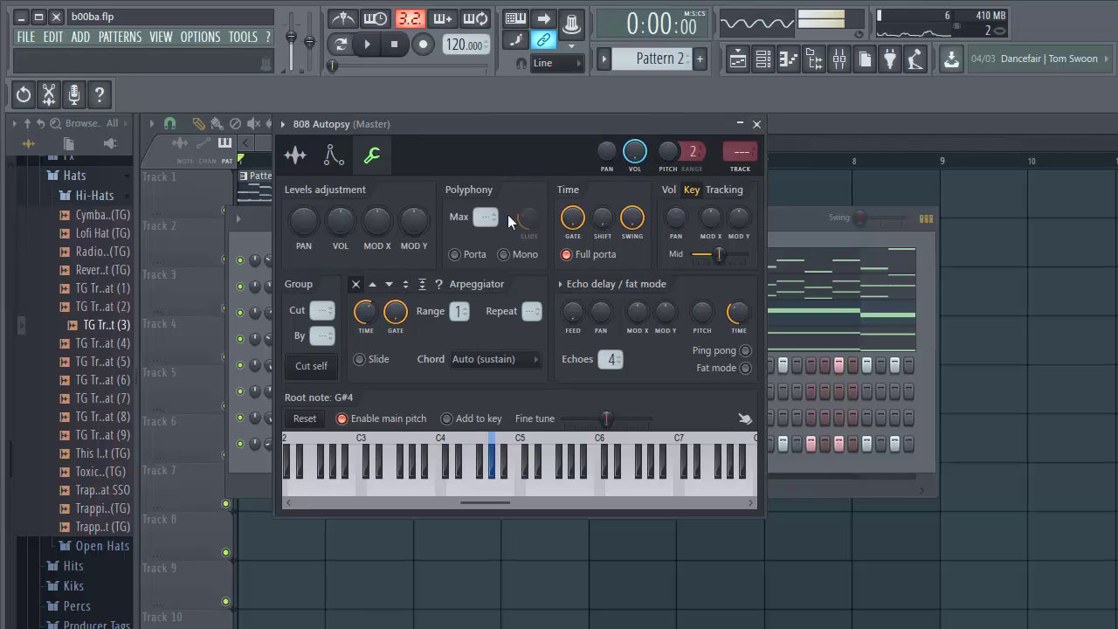
pyautogui.click(335, 157)
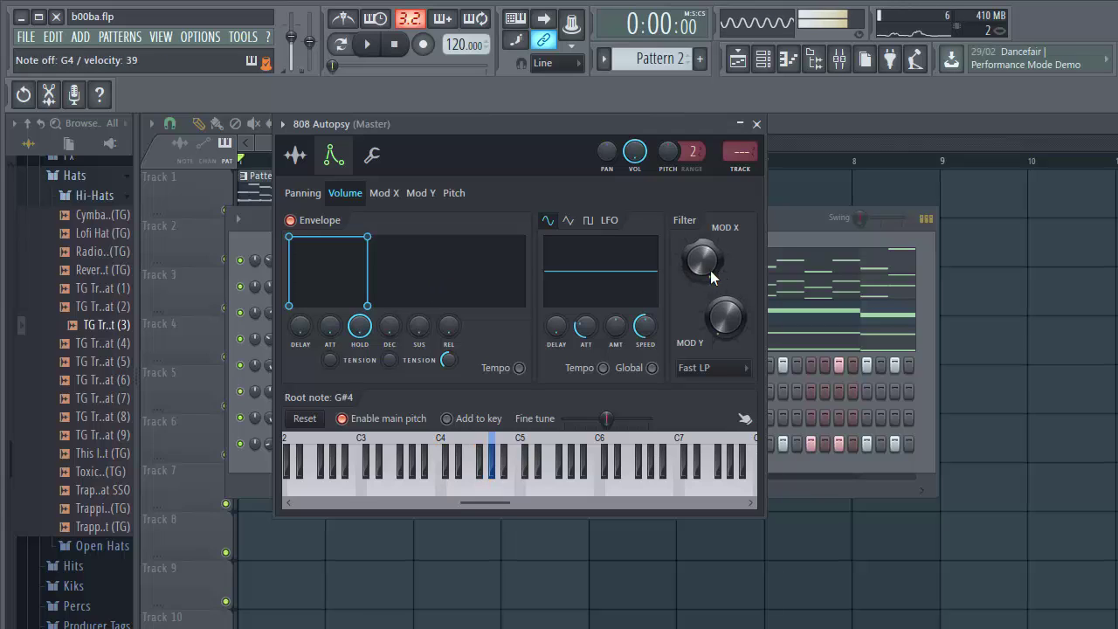
pyautogui.click(792, 209)
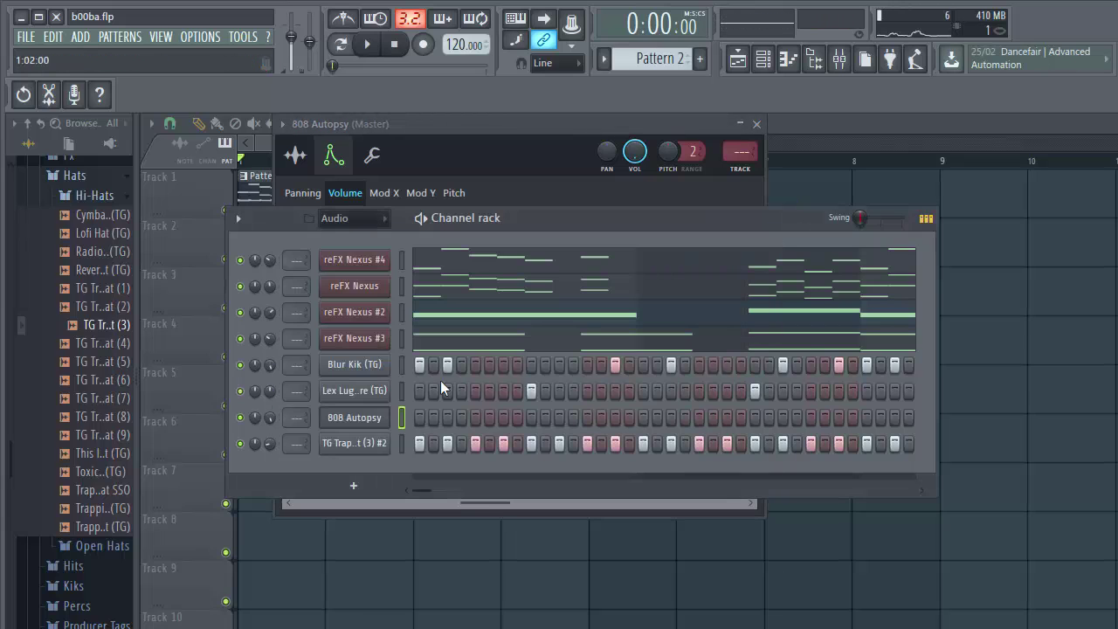
# Play the beat for reference and copy the Blur Kik step pattern onto the 808 Autopsy channel
pyautogui.click(368, 44)
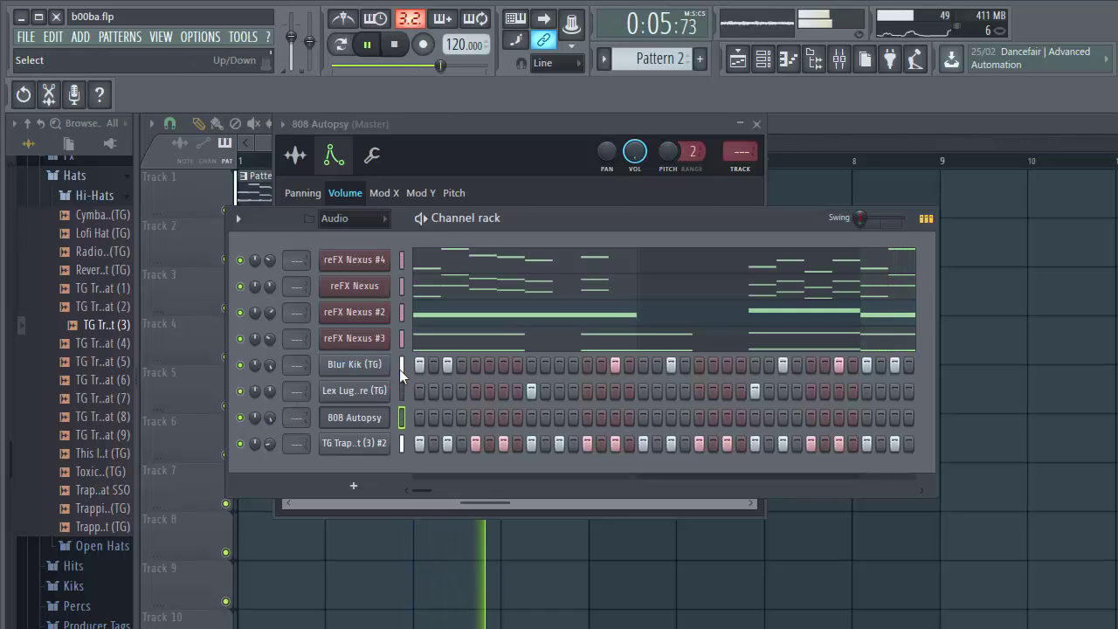
pyautogui.press('space')
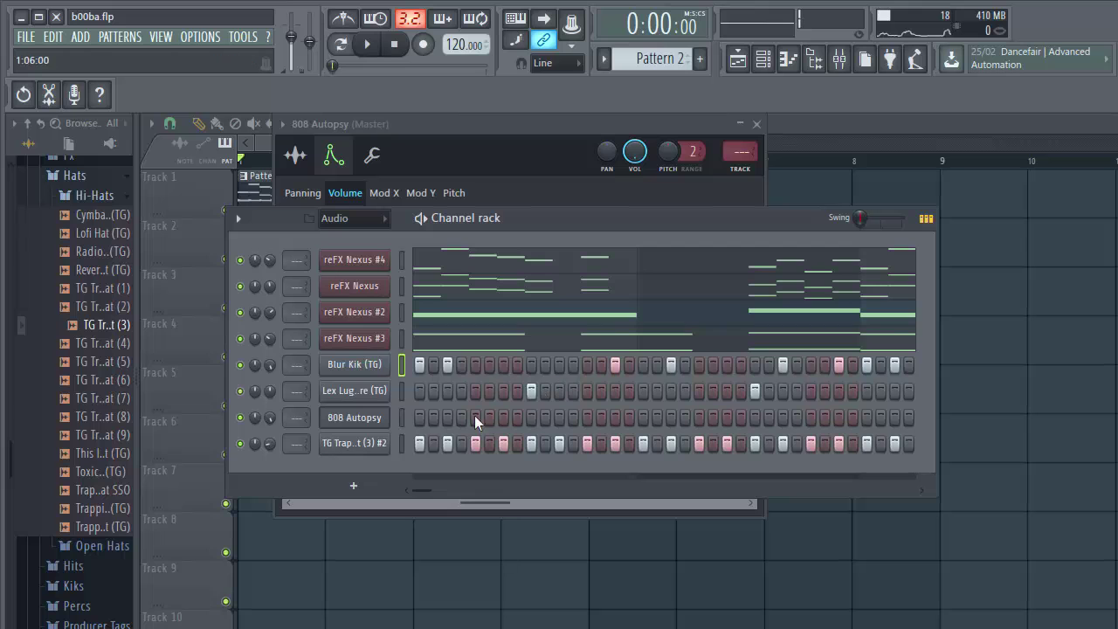
pyautogui.click(402, 416)
pyautogui.rightClick(373, 418)
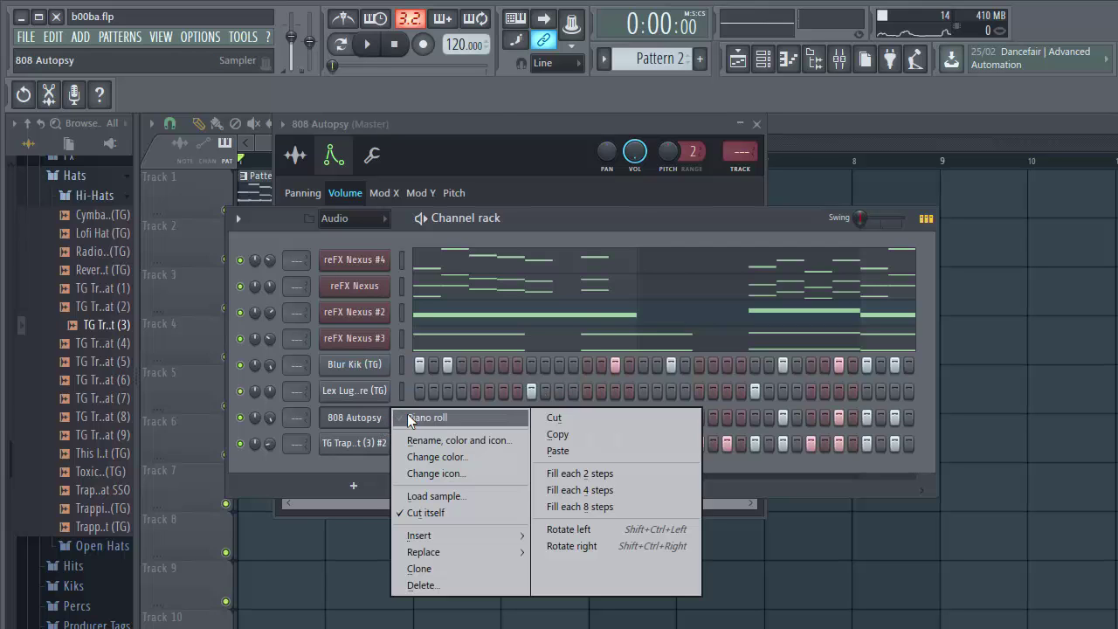
# Open the 808 Autopsy channel's piano roll and listen to its notes against the ghost notes of the melodies
pyautogui.click(409, 416)
pyautogui.press('space')
pyautogui.scroll(-2, 326, 163)
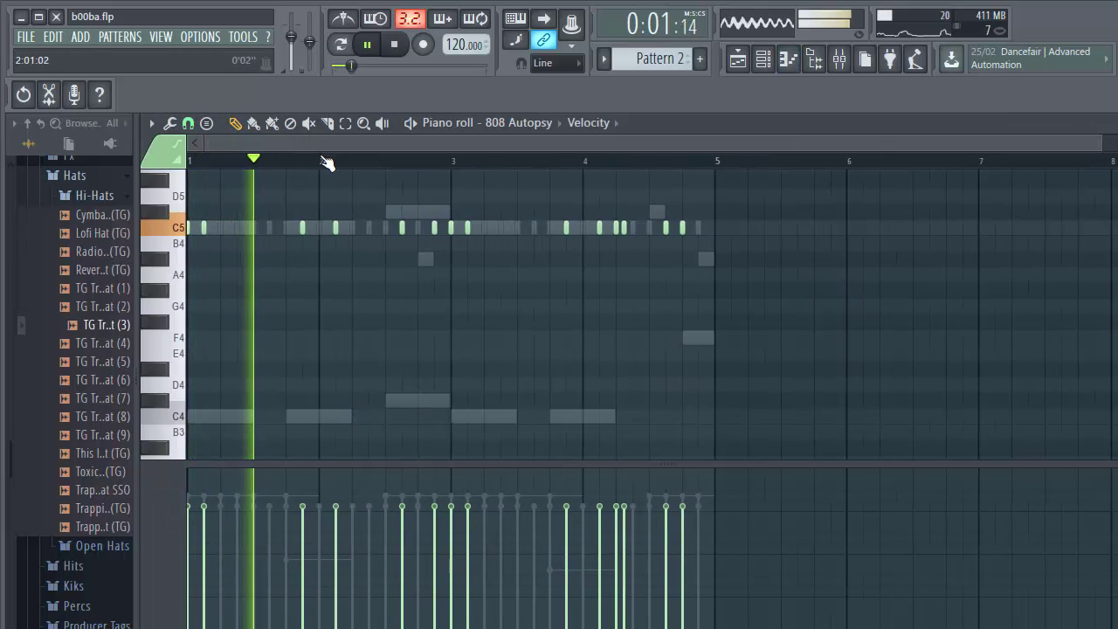
pyautogui.scroll(4, 423, 341)
pyautogui.press('space')
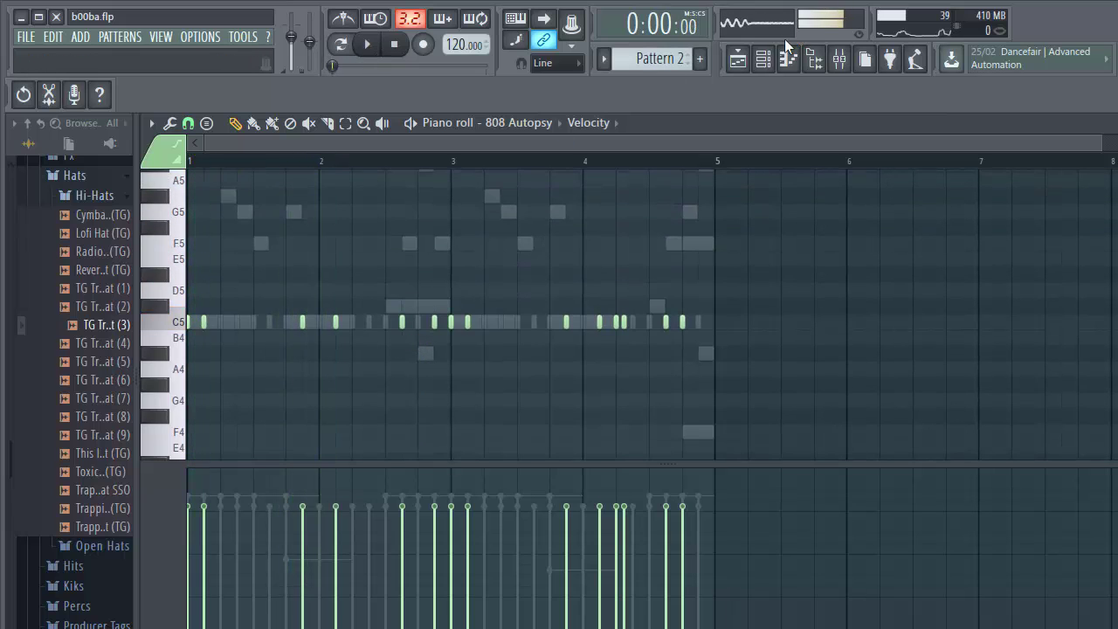
# Show the 808 Autopsy channel's sample settings and audition the bass in playback
pyautogui.click(763, 58)
pyautogui.click(384, 422)
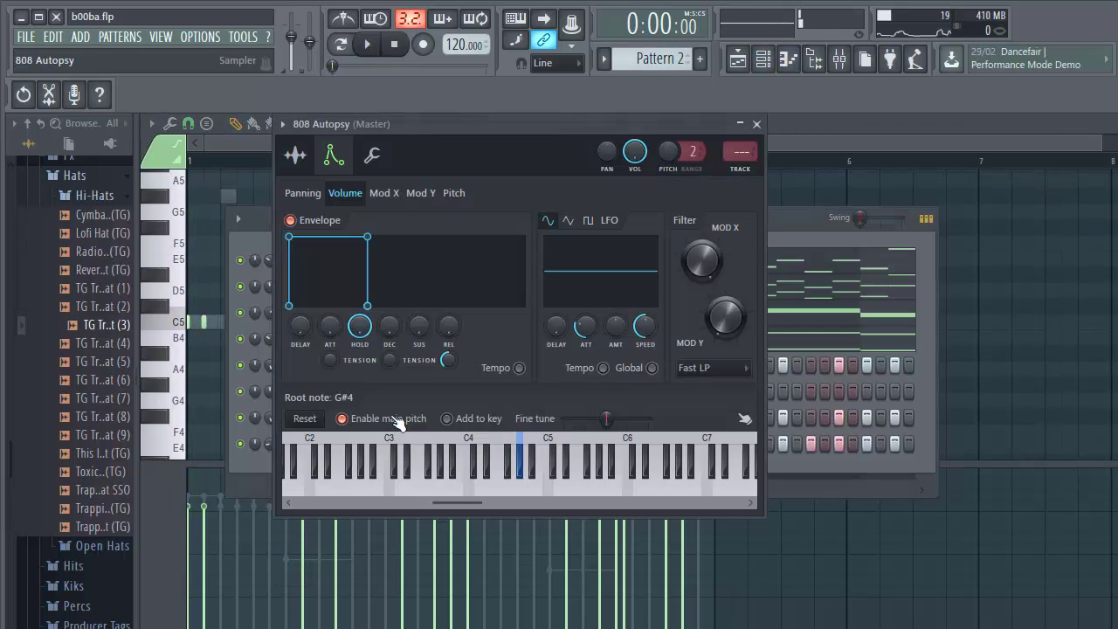
pyautogui.click(295, 154)
pyautogui.press('space')
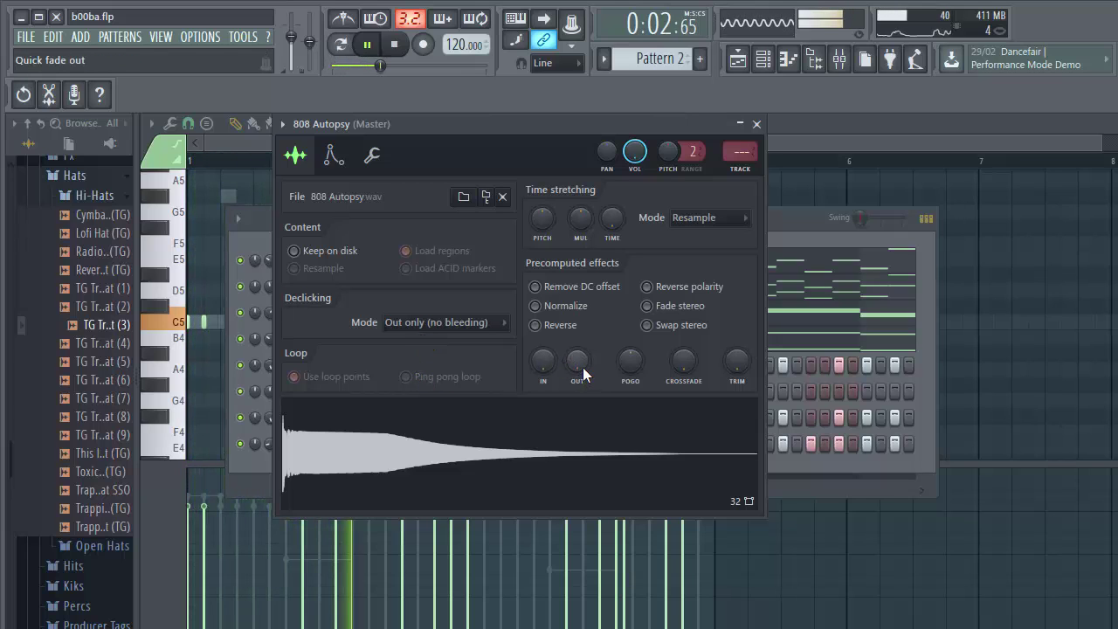
pyautogui.press('space')
# Raise the attack time of the 808 Autopsy's volume envelope slightly and lower its attack tension during playback
pyautogui.click(333, 157)
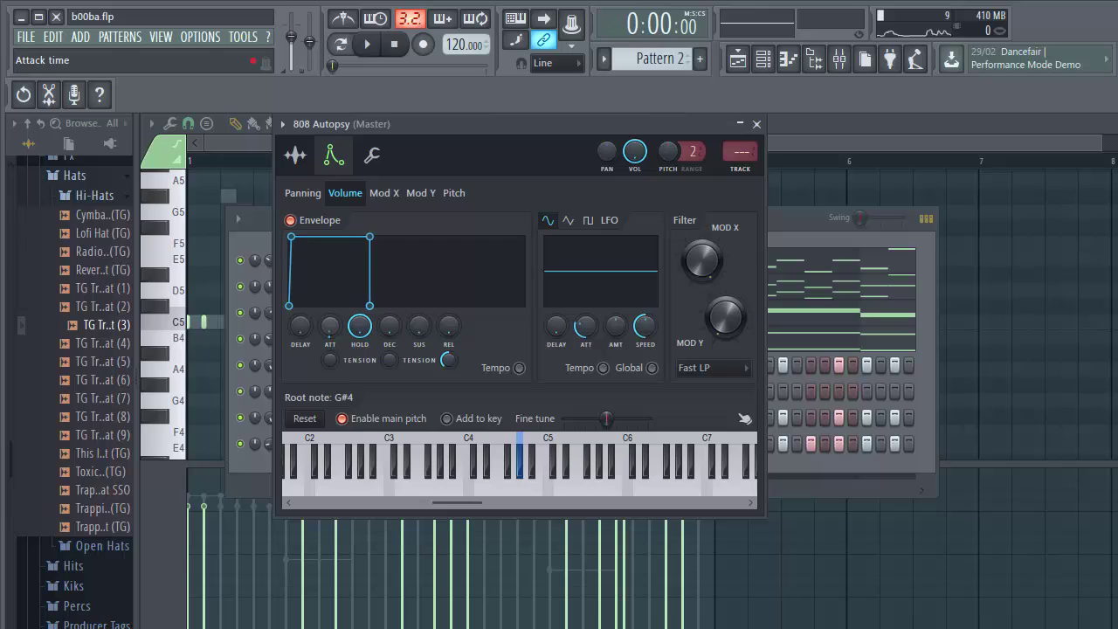
pyautogui.press('space')
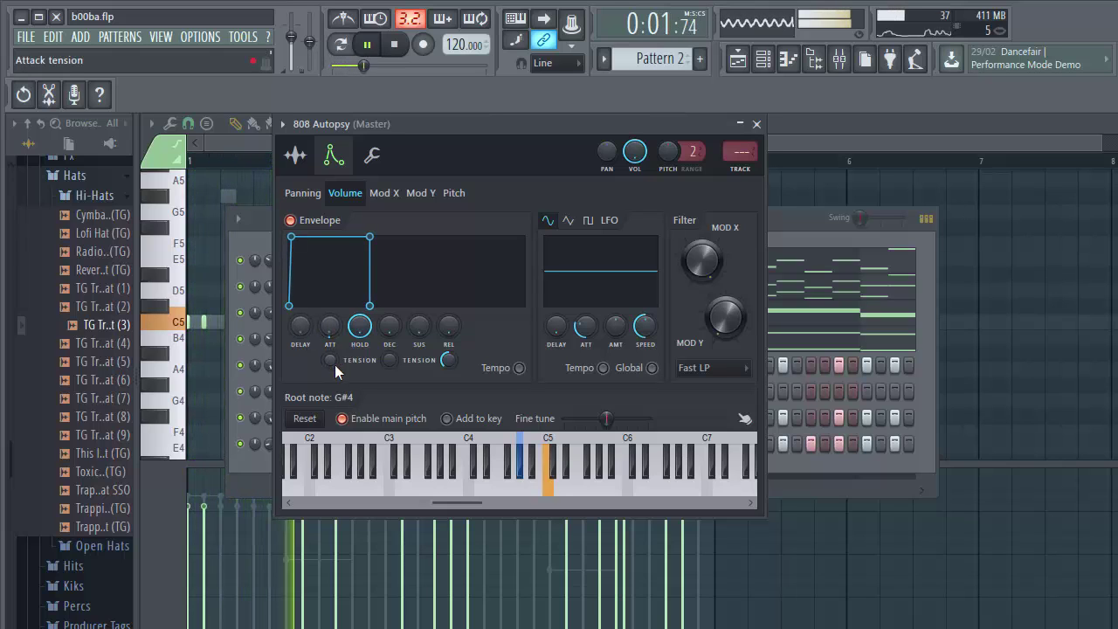
pyautogui.moveTo(333, 363); pyautogui.dragTo(333, 417)
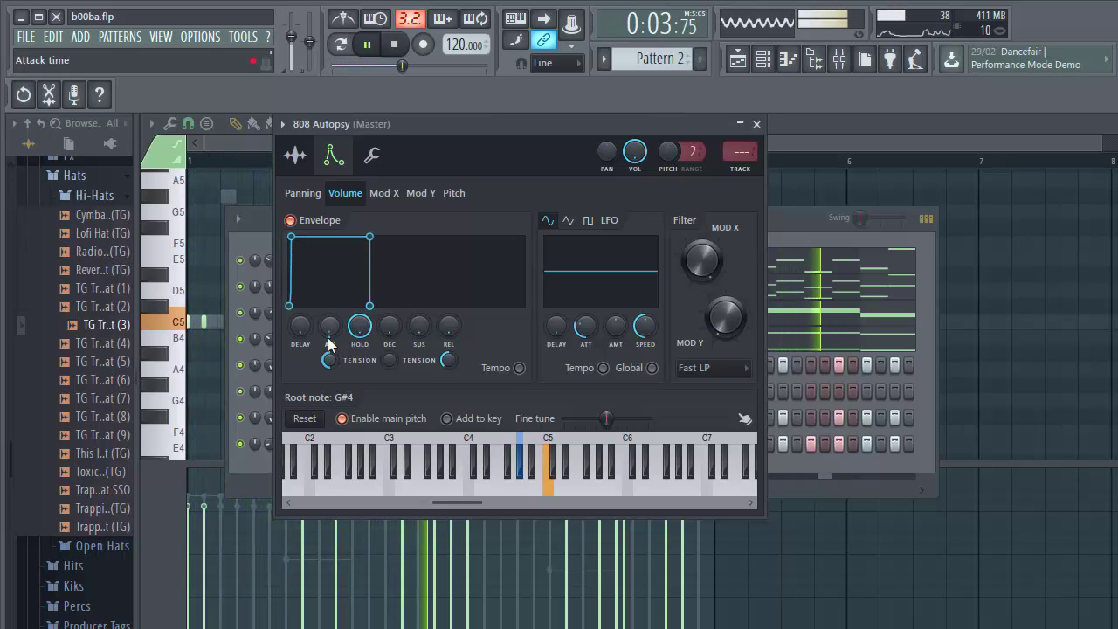
# Increase the quick fade-out of the 808 Autopsy sample to shorten its tail, audition it and close the channel settings
pyautogui.click(295, 155)
pyautogui.press('space')
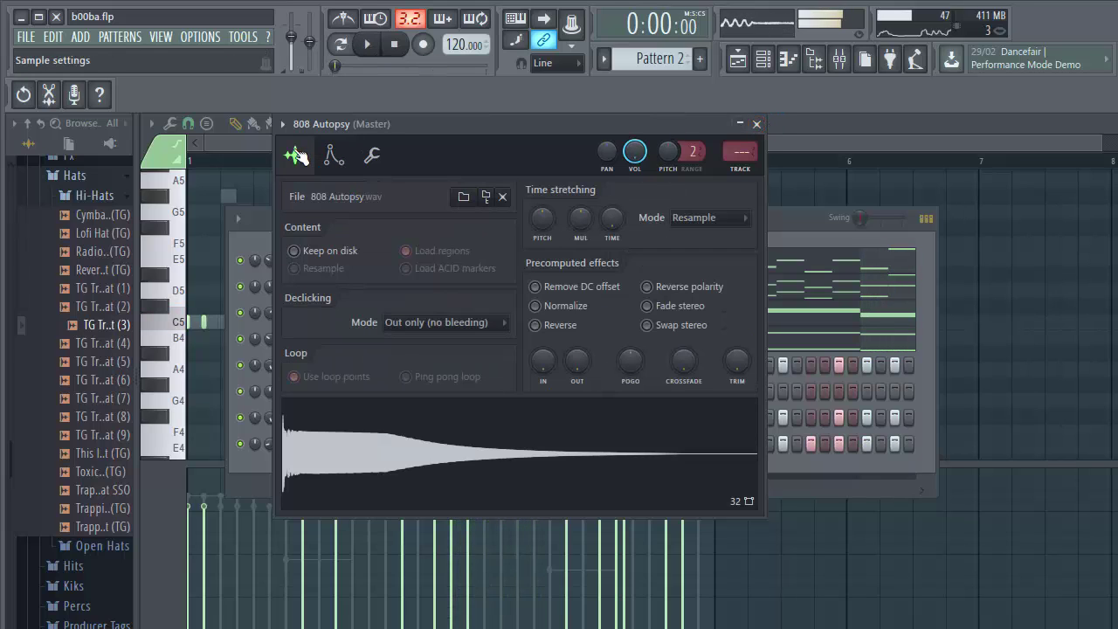
pyautogui.moveTo(585, 359); pyautogui.dragTo(585, 324)
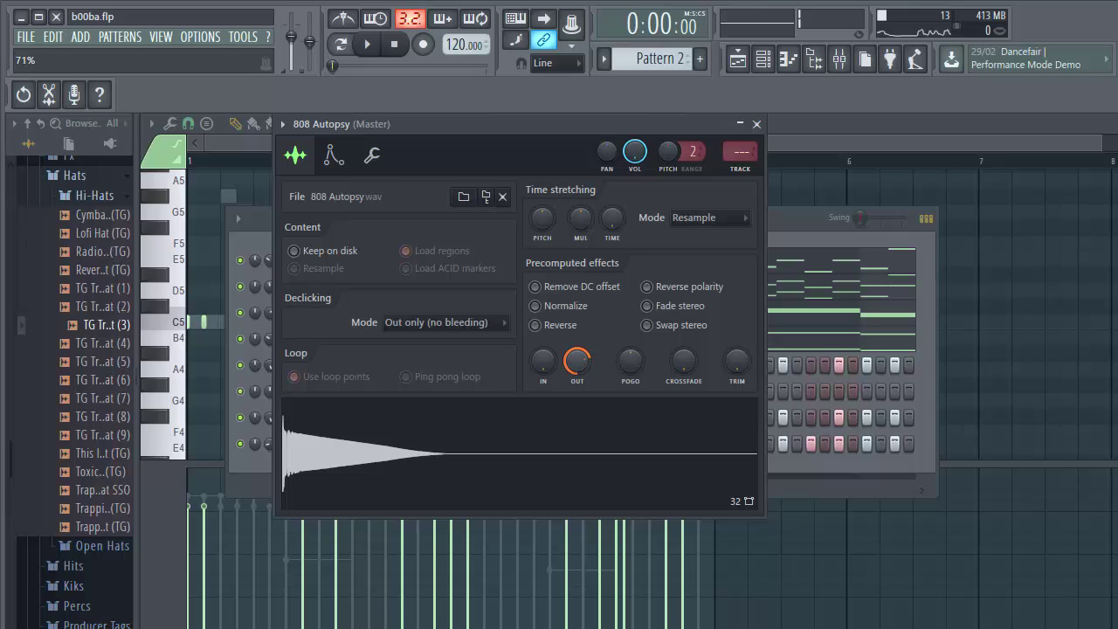
pyautogui.press('space')
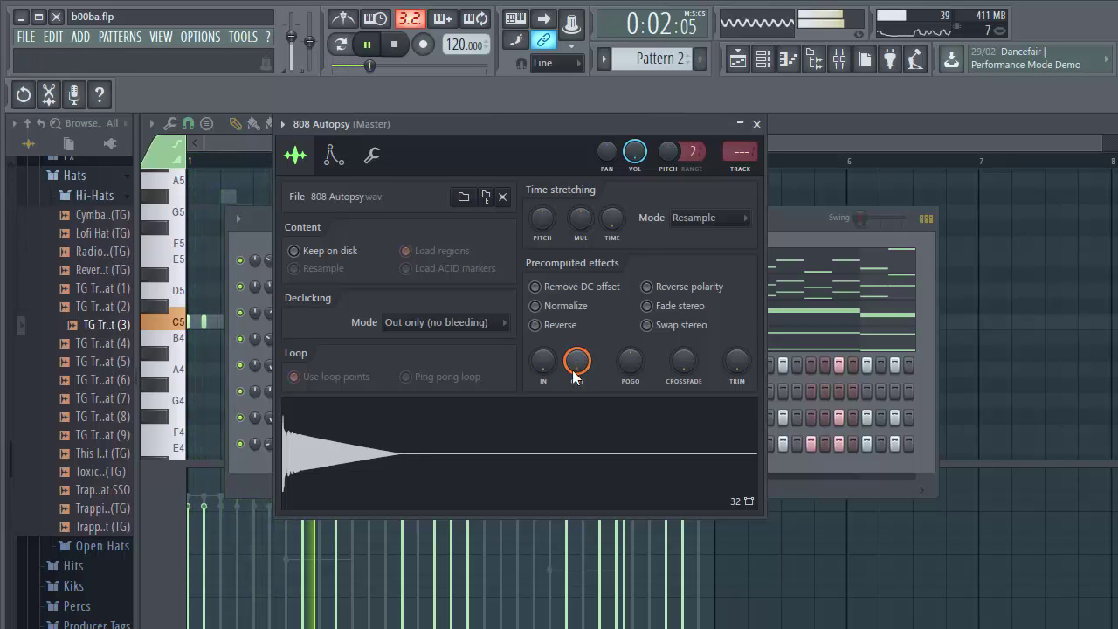
pyautogui.click(756, 124)
pyautogui.press('space')
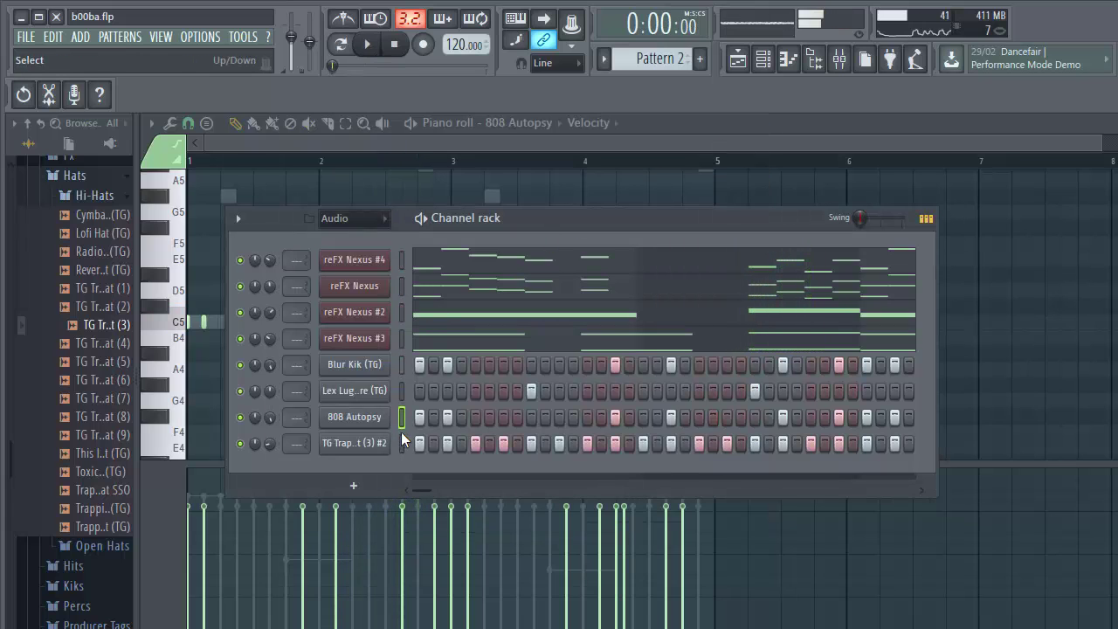
# Audition the 808 Autopsy notes in the piano roll and move the note early in bar 2 up to C#5
pyautogui.rightClick(389, 419)
pyautogui.click(404, 416)
pyautogui.rightClick(356, 416)
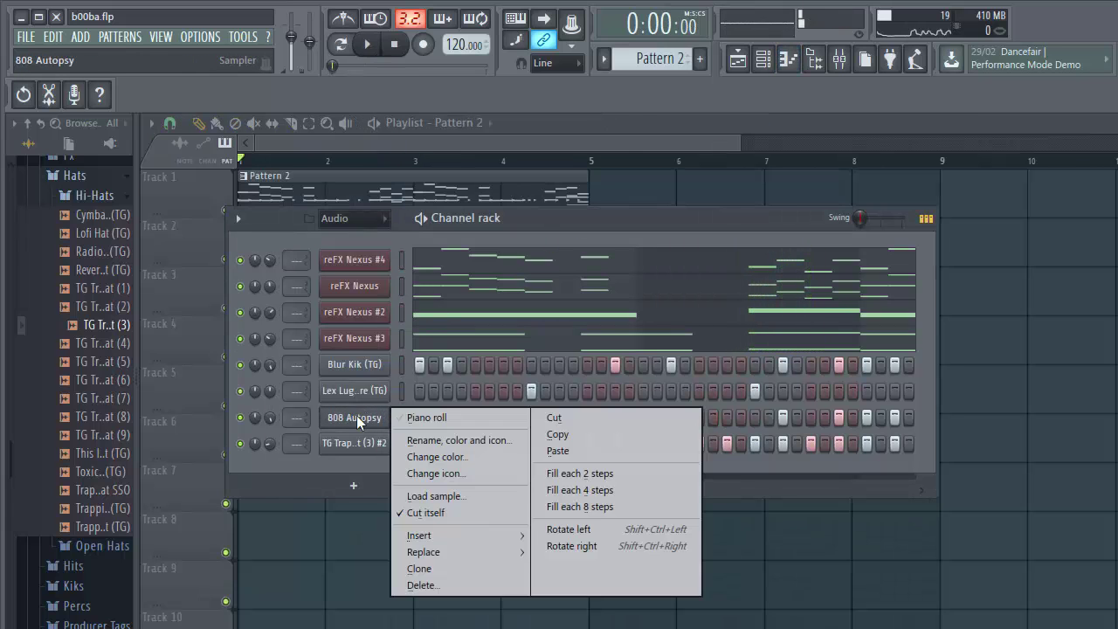
pyautogui.click(416, 419)
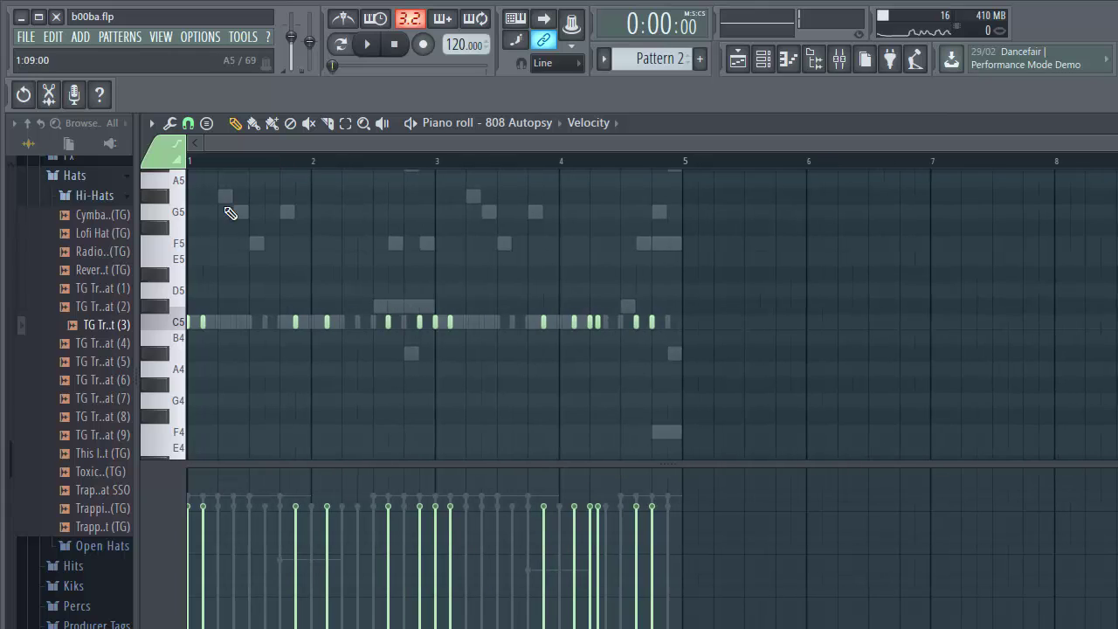
pyautogui.press('space')
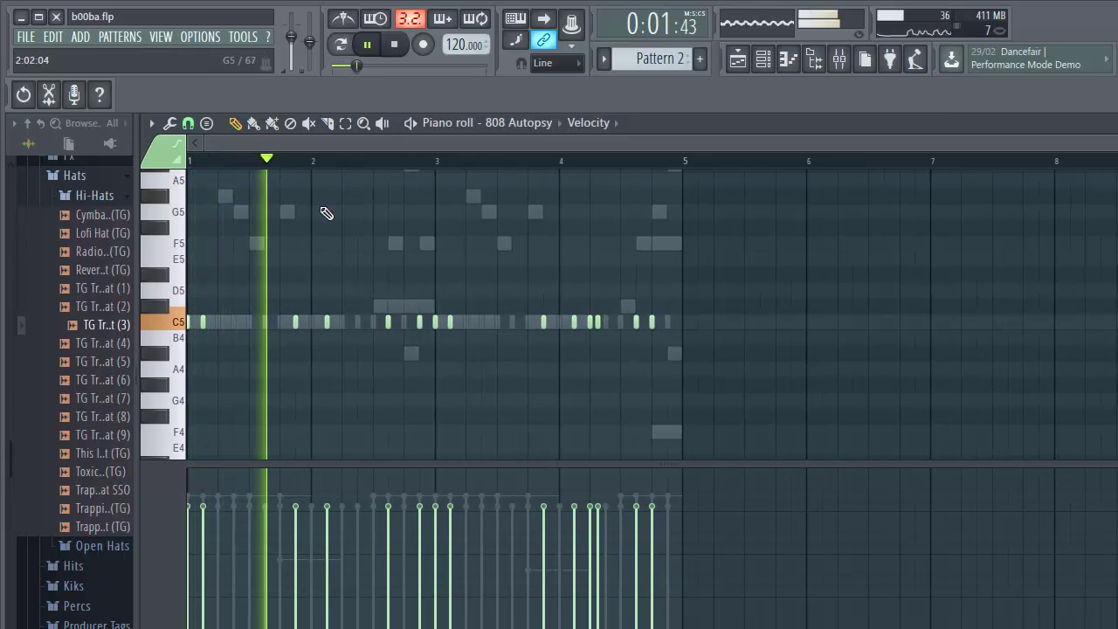
pyautogui.press('space')
pyautogui.press('space')
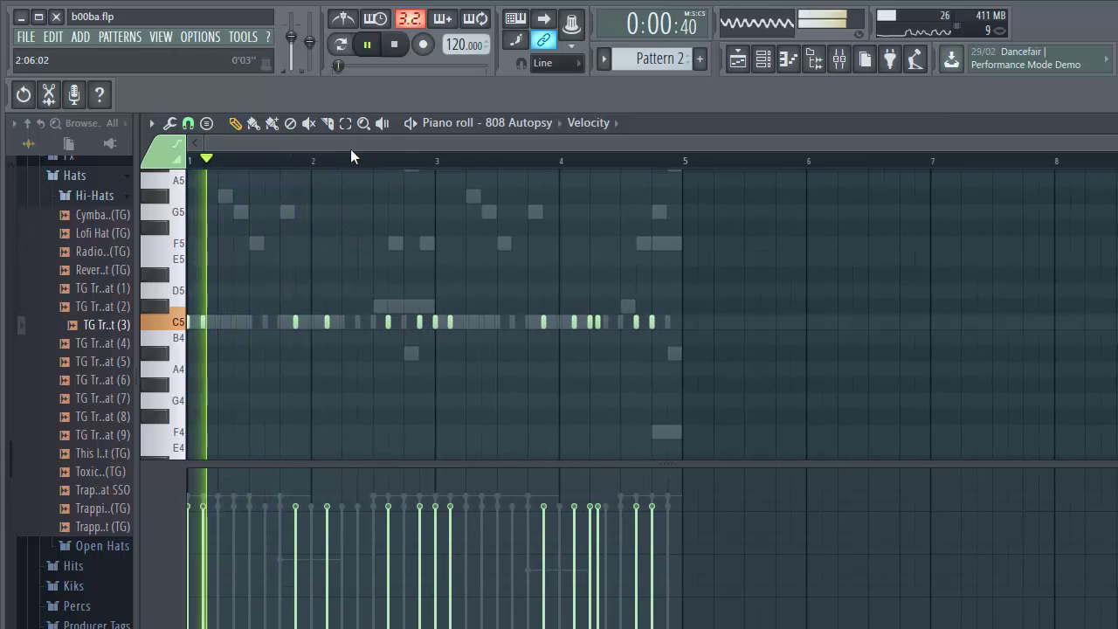
pyautogui.press('space')
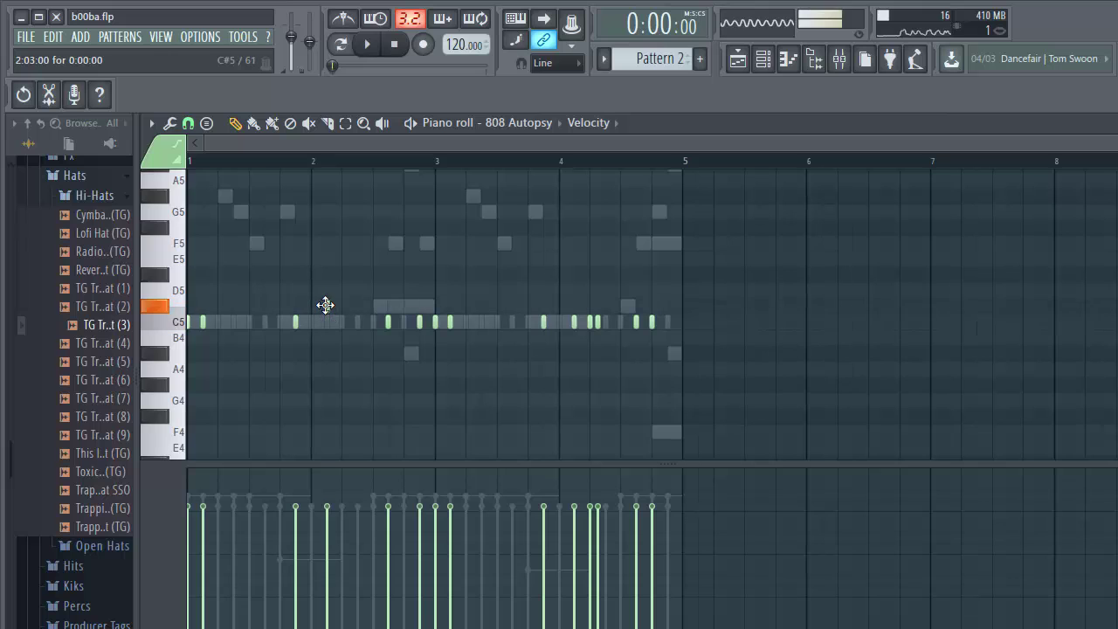
pyautogui.press('space')
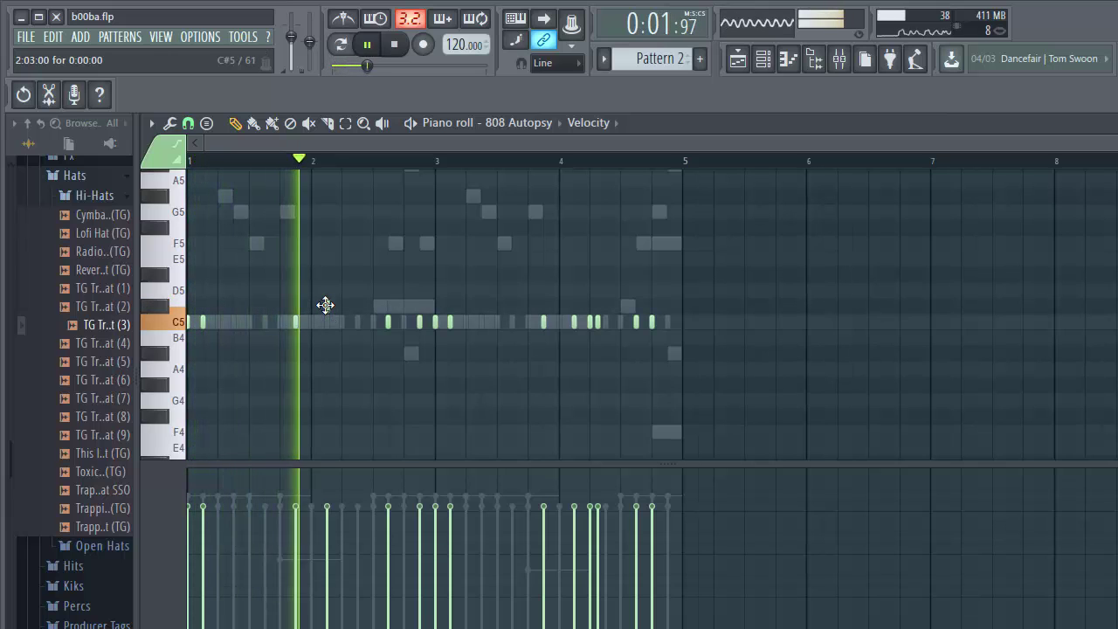
# Raise the 808 Autopsy note late in bar 2 from the C5 row to F5 and audition the pattern
pyautogui.press('space')
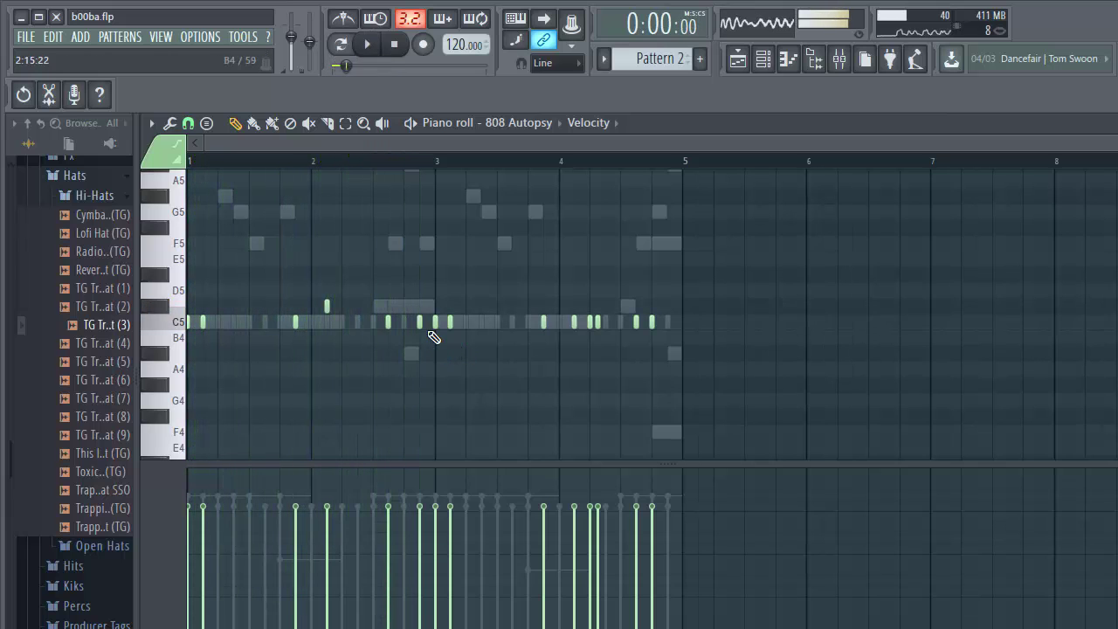
pyautogui.moveTo(420, 282); pyautogui.dragTo(417, 242)
pyautogui.press('space')
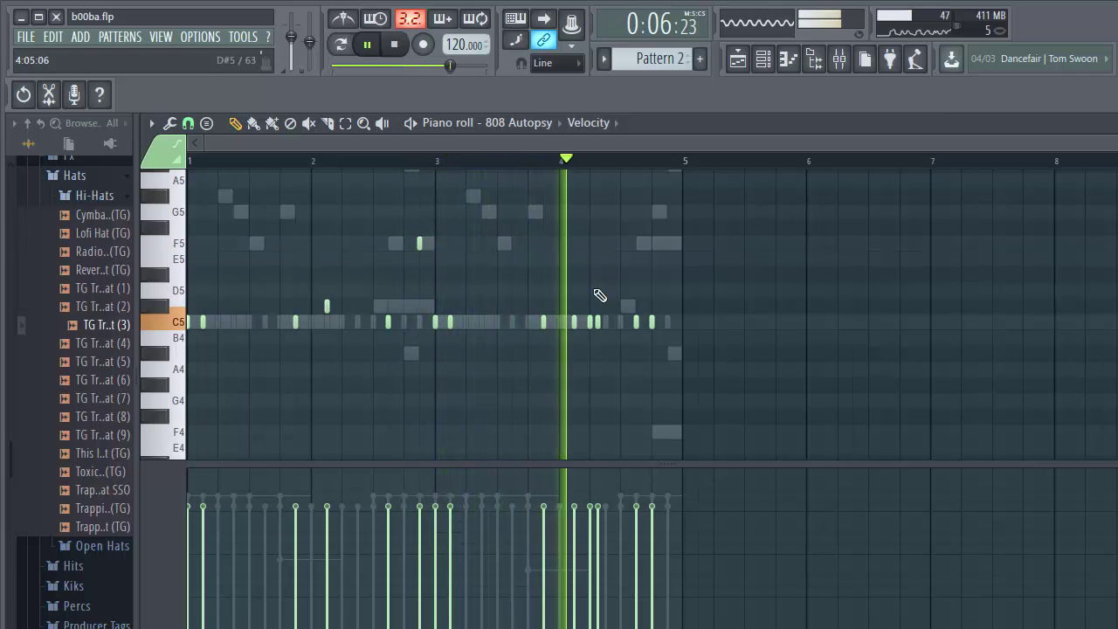
pyautogui.press('space')
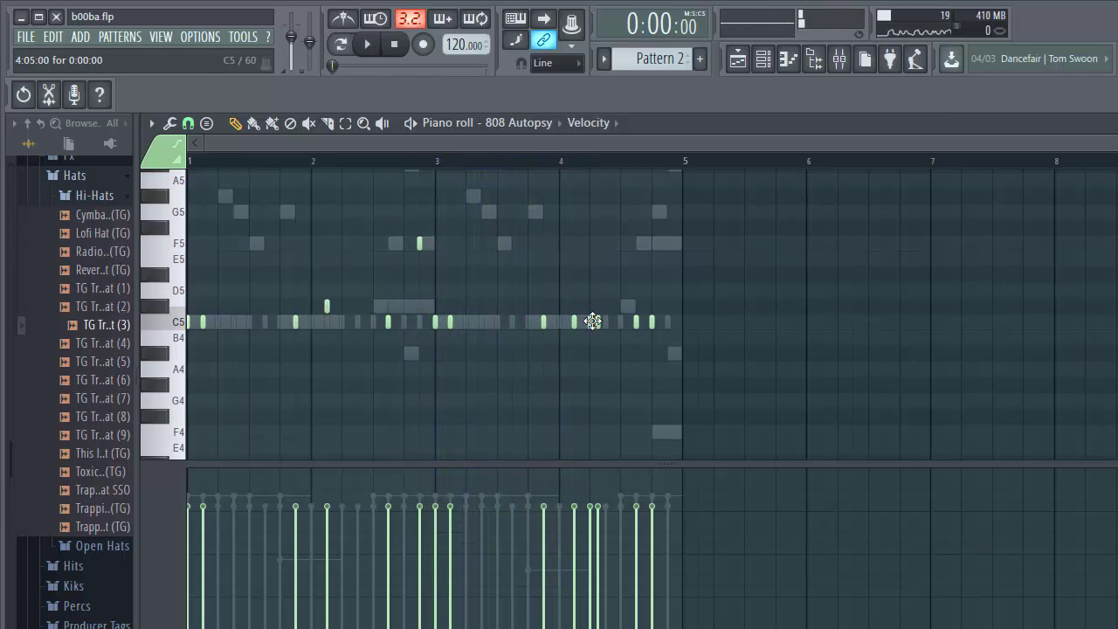
# Raise the two closely spaced 808 notes early in bar 4 to C#5 and the first note late in that bar to G#5
pyautogui.moveTo(592, 321); pyautogui.dragTo(658, 342)
pyautogui.scroll(-3, 659, 341)
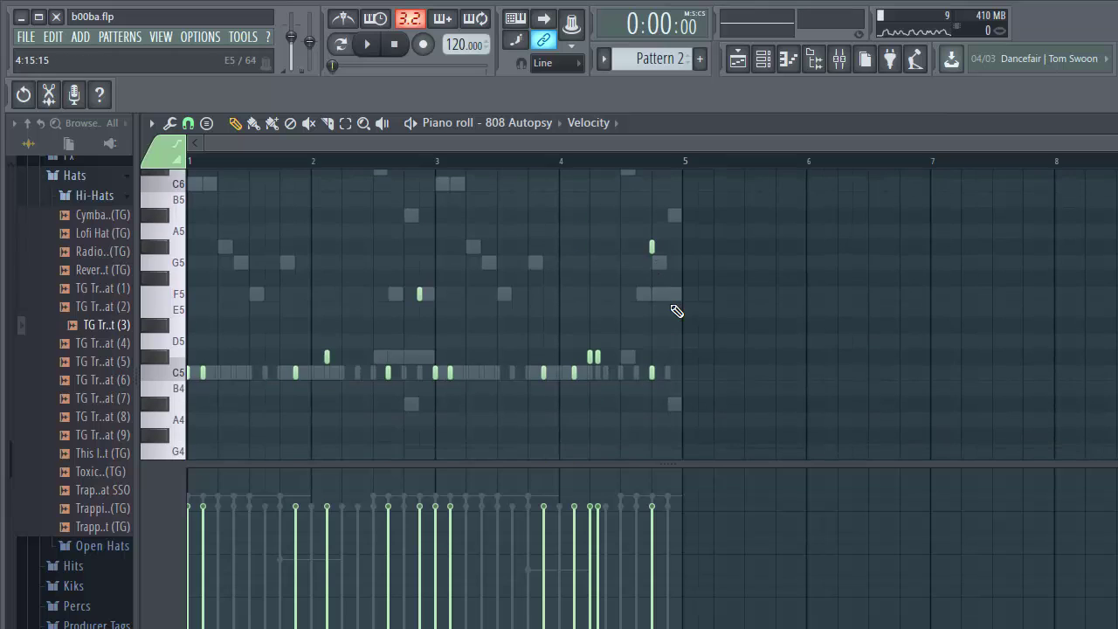
pyautogui.press('space')
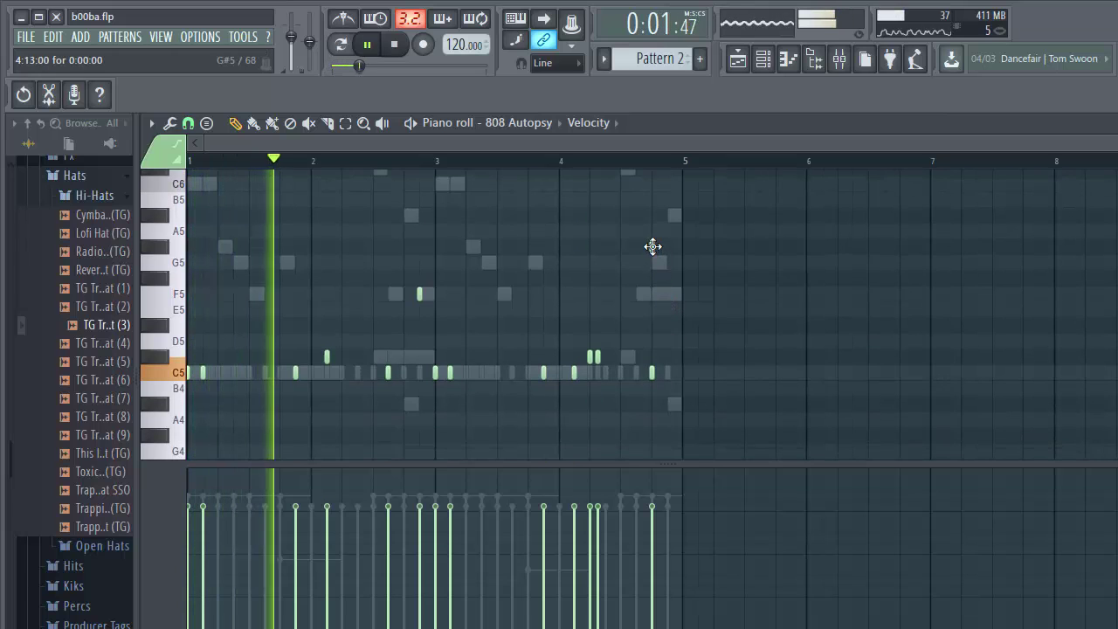
# Raise the 808 note late in bar 4 to C6, align its start to 4:11:00 and audition the result
pyautogui.click(639, 247)
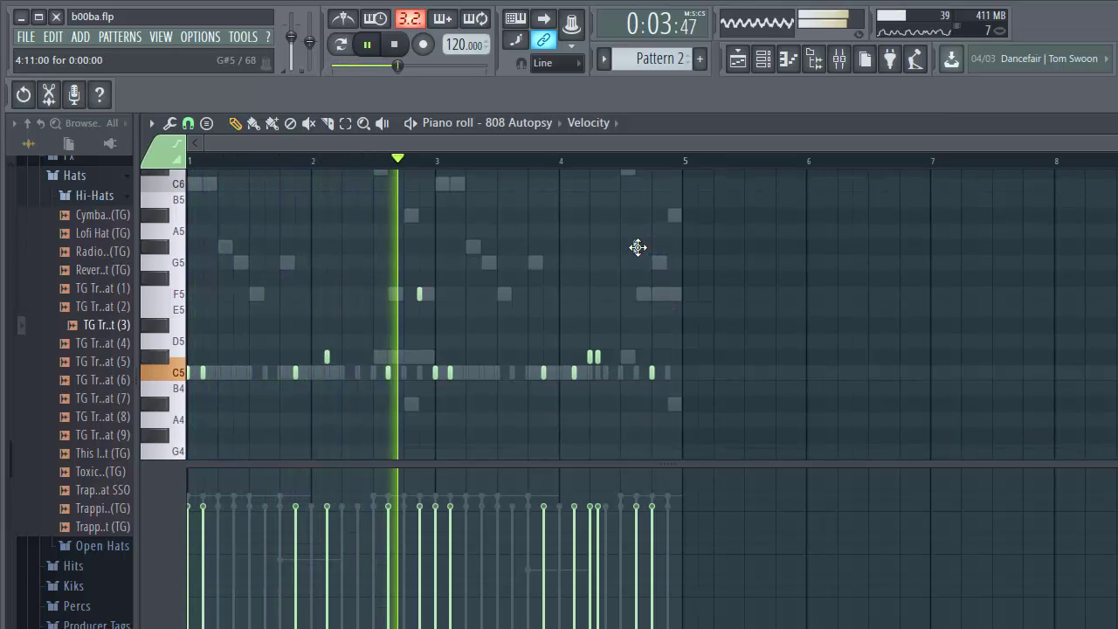
pyautogui.moveTo(642, 231); pyautogui.dragTo(643, 180)
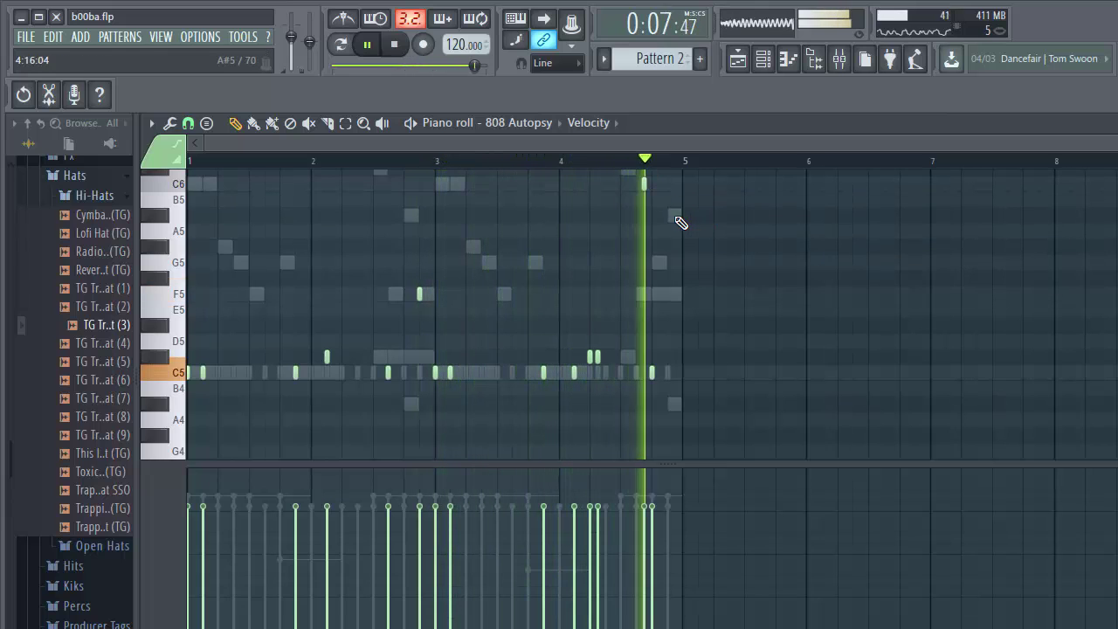
pyautogui.press('space')
pyautogui.click(620, 163)
pyautogui.press('space')
pyautogui.scroll(3, 618, 163)
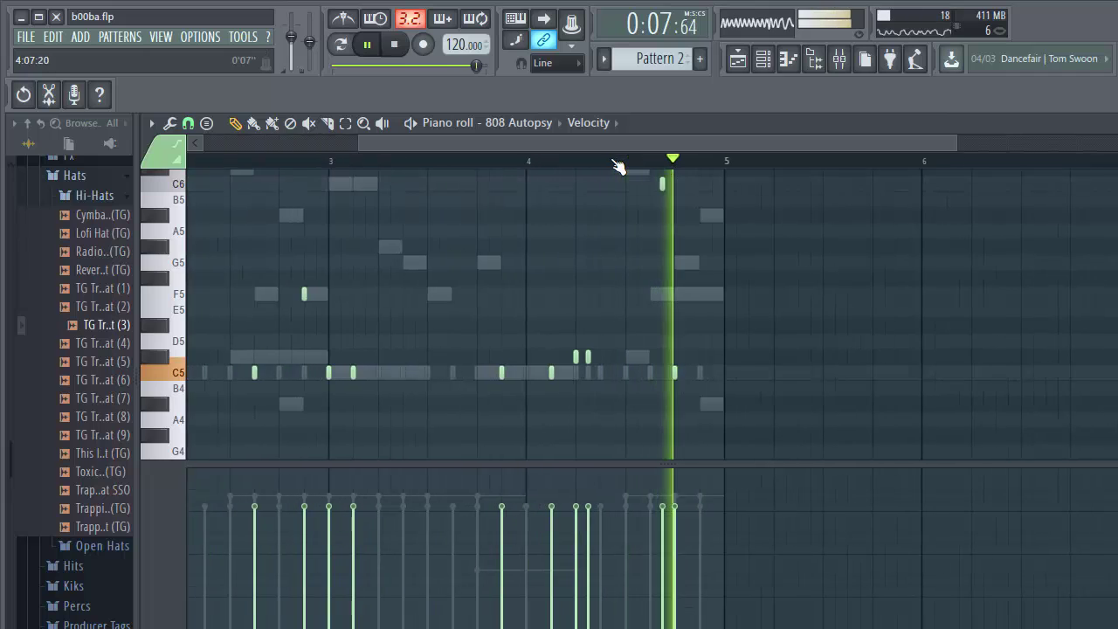
pyautogui.press('space')
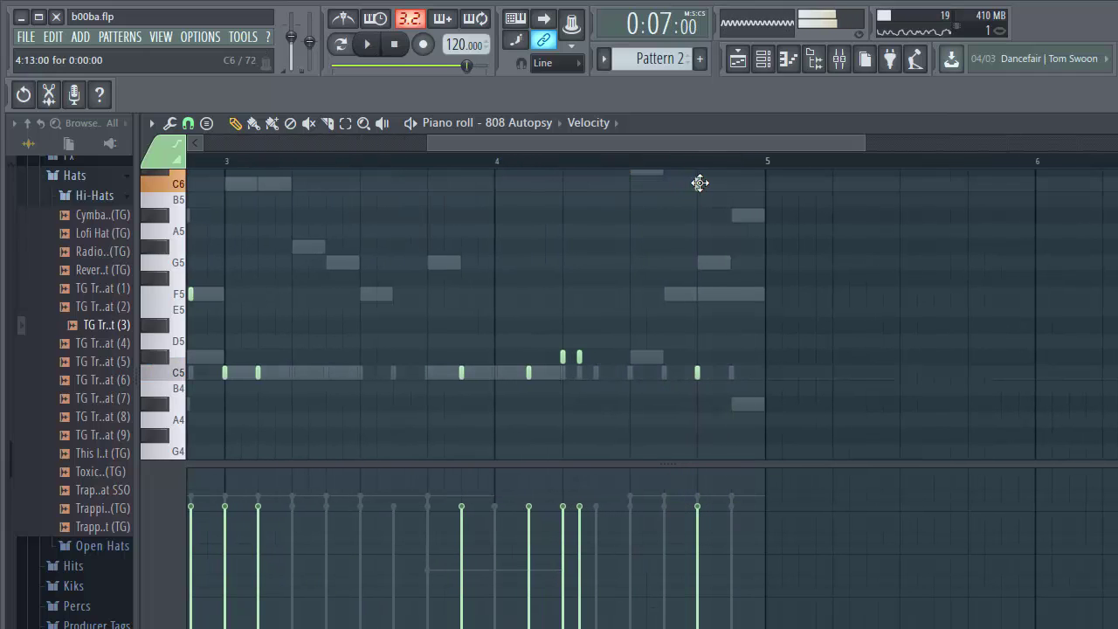
pyautogui.press('space')
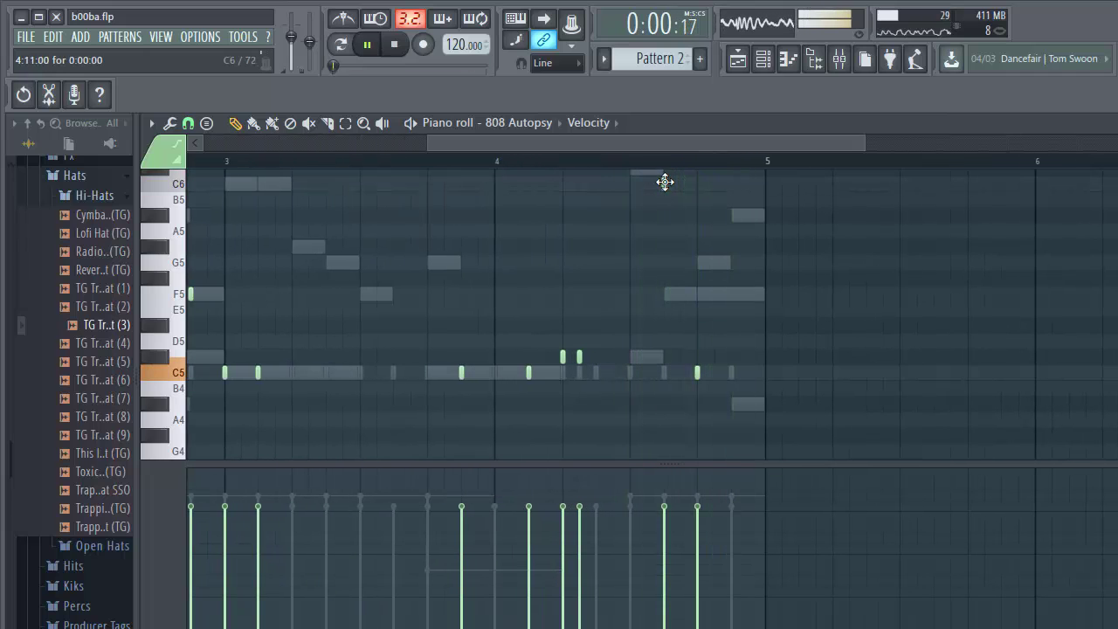
pyautogui.scroll(-3, 645, 177)
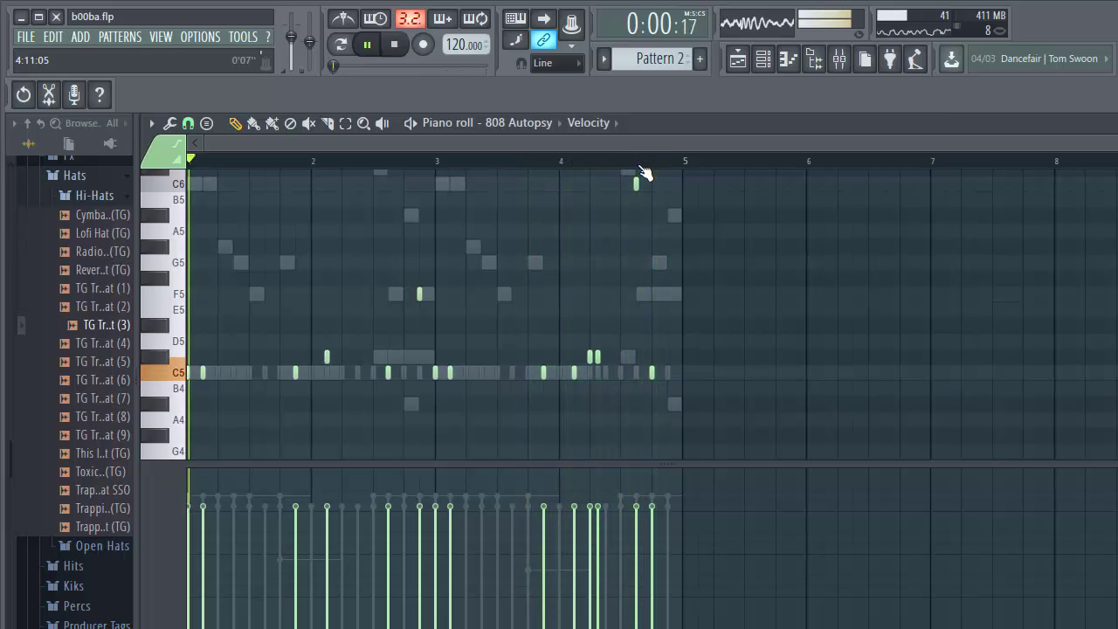
# Bring up the playlist and channel rack, audition the pattern and slightly adjust the reFX Nexus #4 channel's volume
pyautogui.click(762, 58)
pyautogui.click(738, 58)
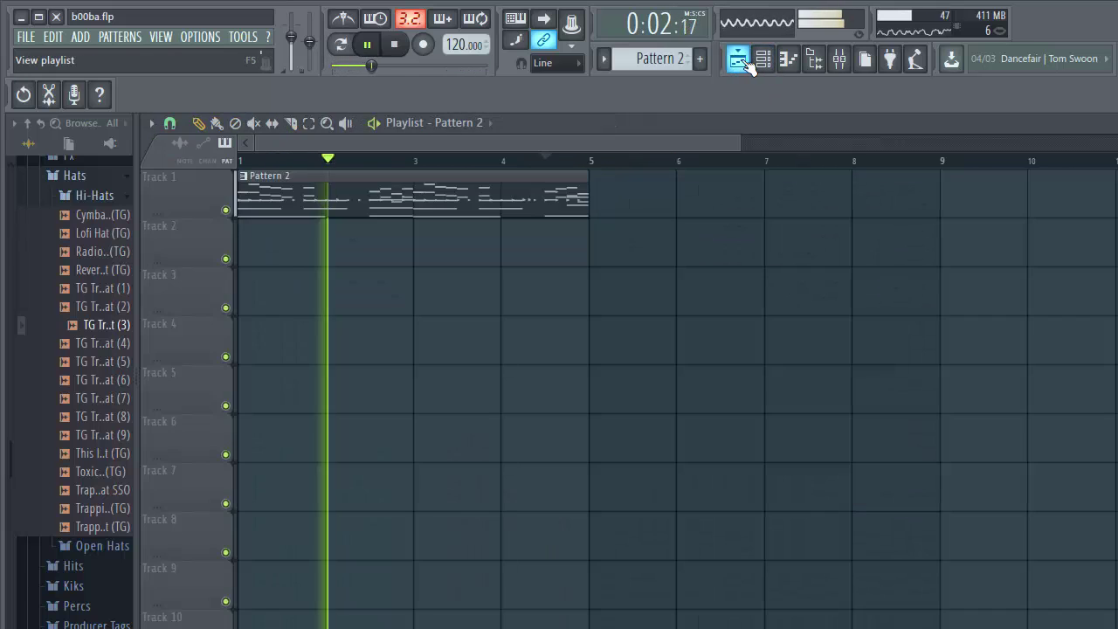
pyautogui.click(763, 59)
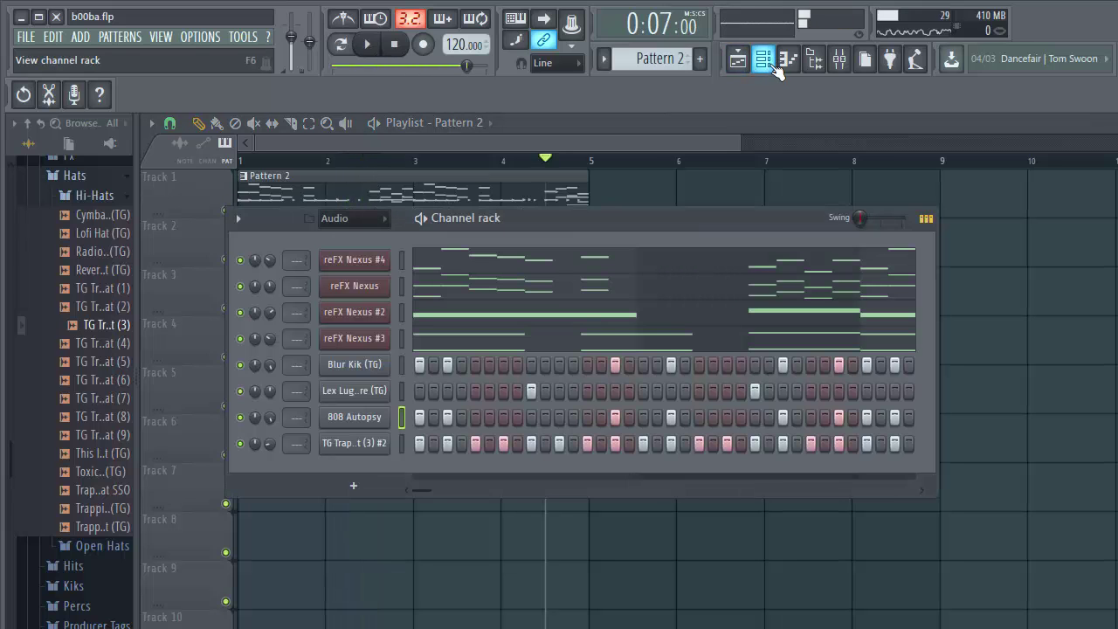
pyautogui.press('space')
pyautogui.press('space')
pyautogui.moveTo(270, 261)
pyautogui.mouseDown()
pyautogui.moveTo(269, 245)
pyautogui.moveTo(269, 262)
pyautogui.mouseUp()
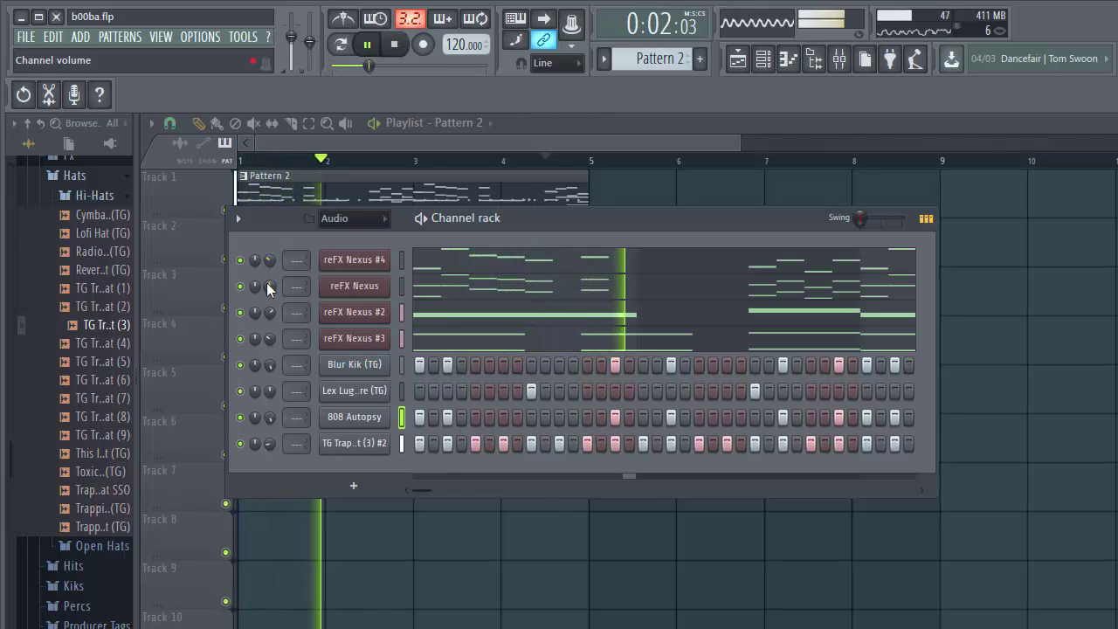
pyautogui.press('space')
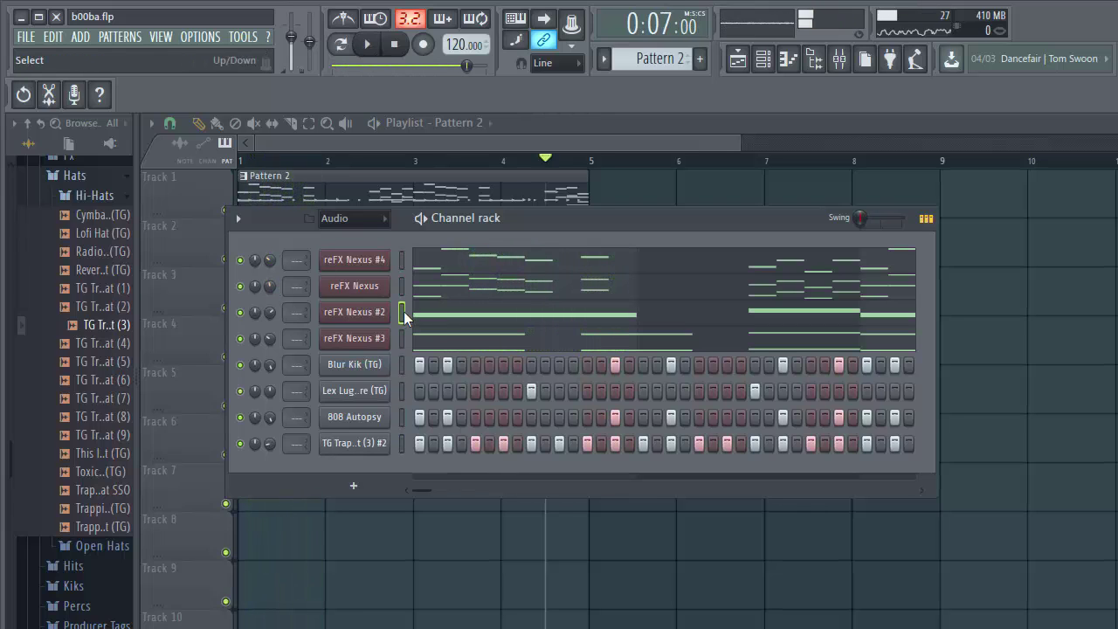
# Rename the reFX Nexus #4 channel to "bell"
pyautogui.rightClick(401, 261)
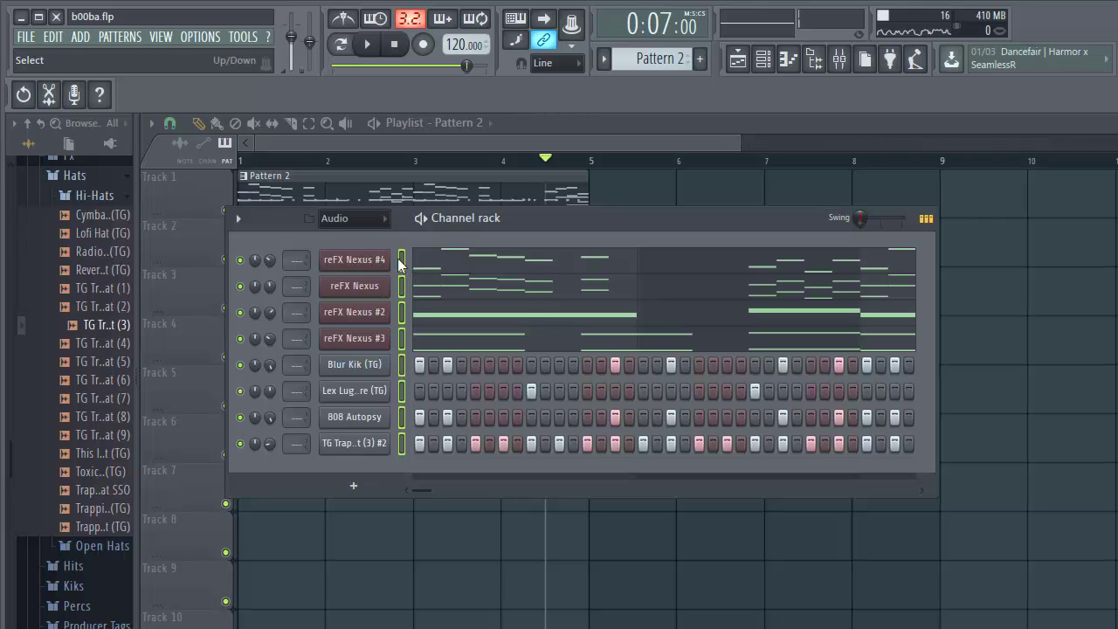
pyautogui.rightClick(360, 260)
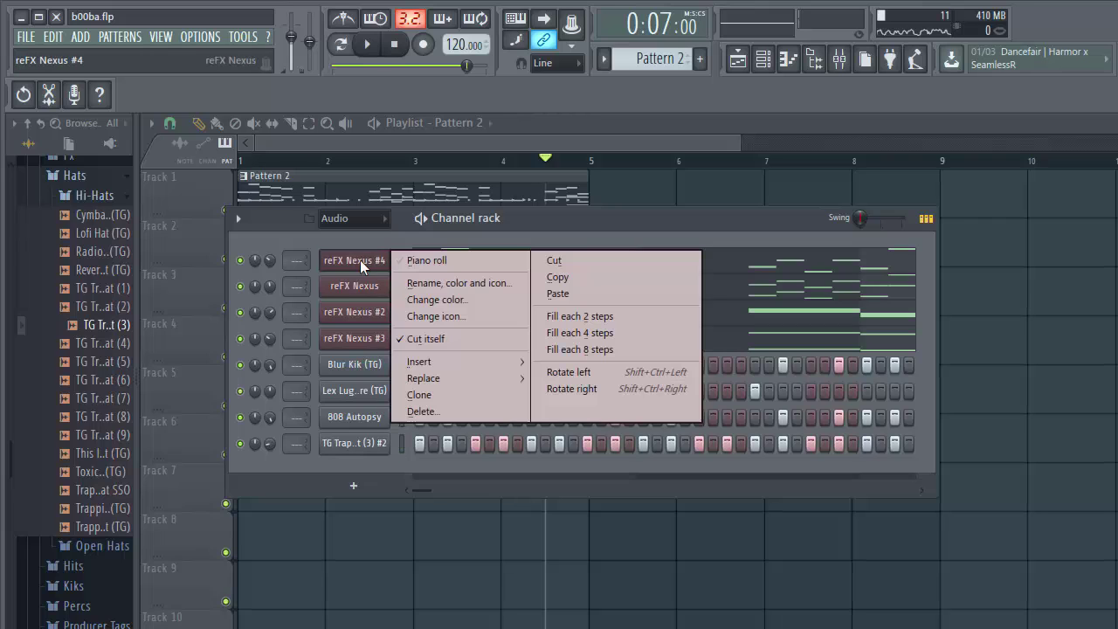
pyautogui.click(451, 278)
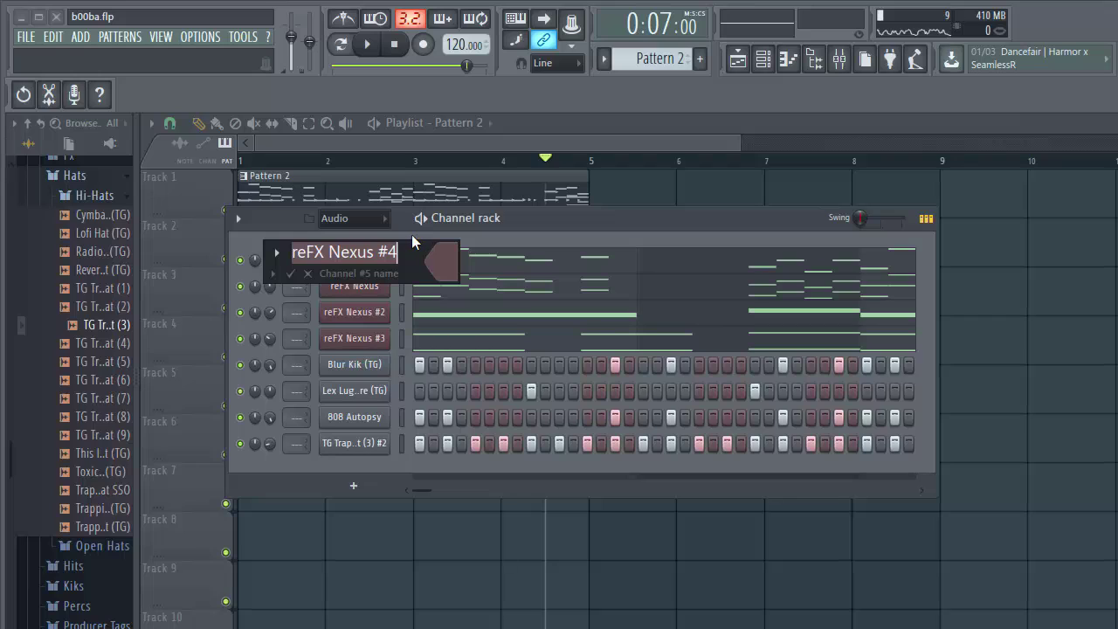
pyautogui.write('bell')
pyautogui.press('Return')
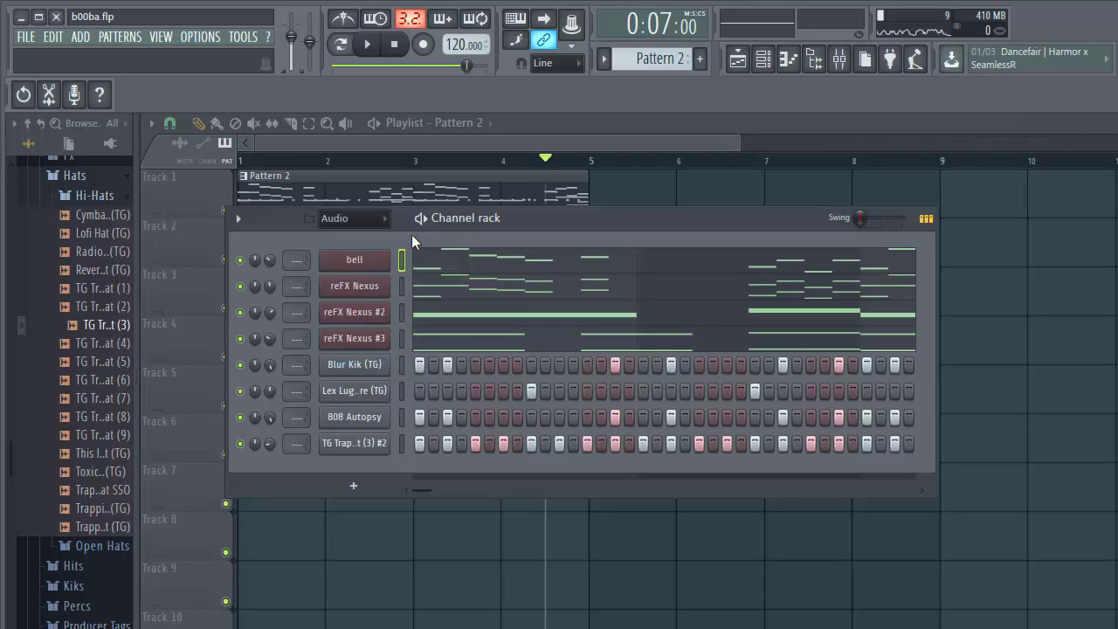
# Rename the reFX Nexus channel below the bell to "melody piano"
pyautogui.rightClick(390, 288)
pyautogui.click(443, 307)
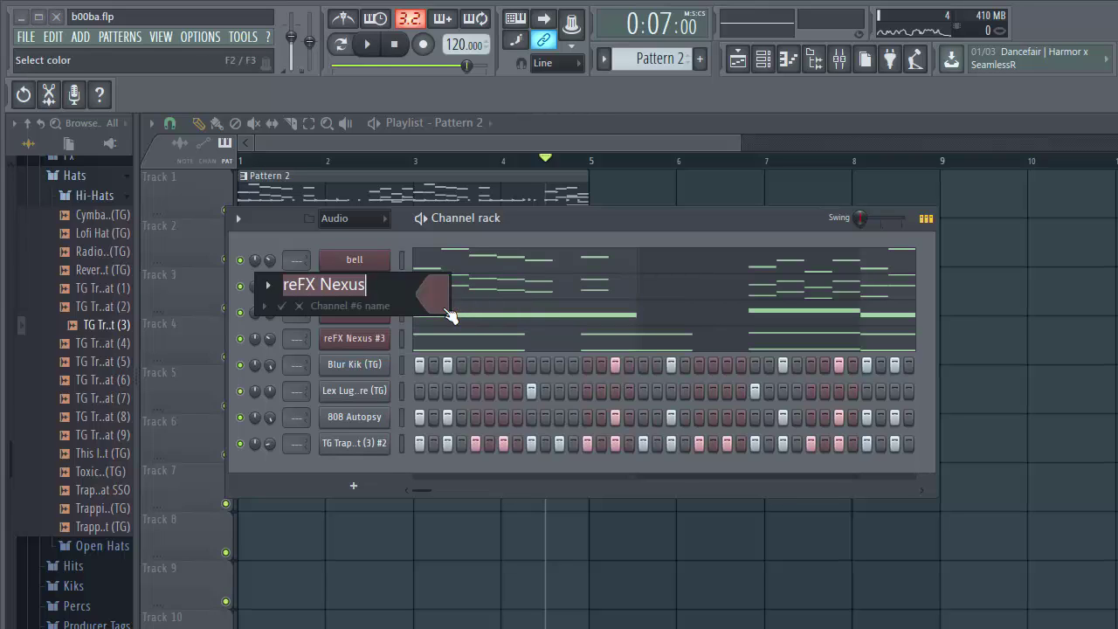
pyautogui.write('melody p')
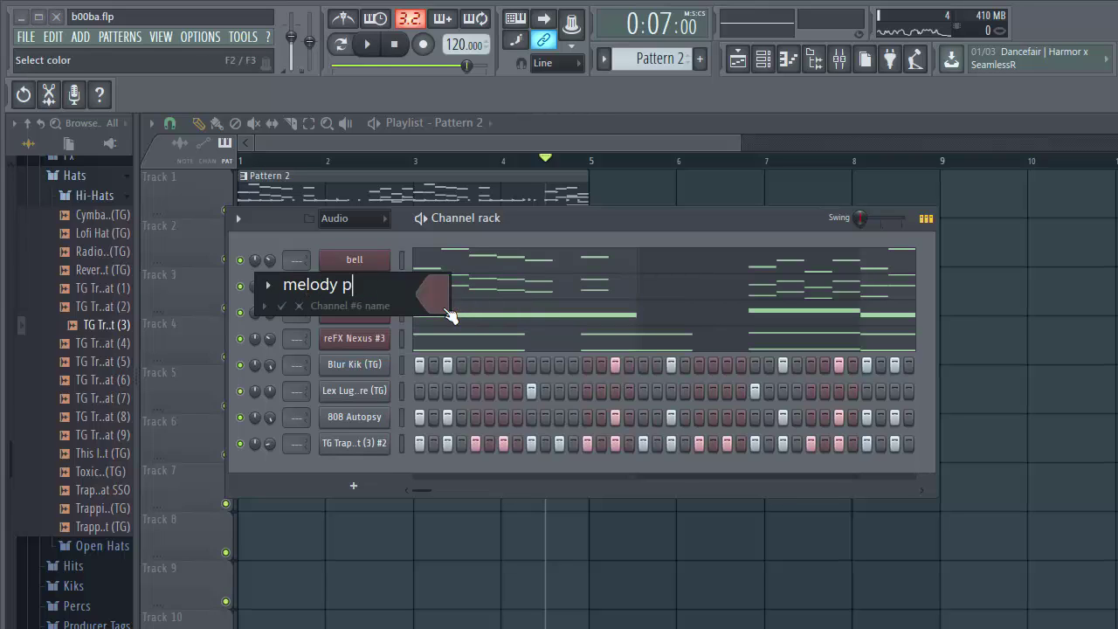
pyautogui.write('iano')
pyautogui.press('Return')
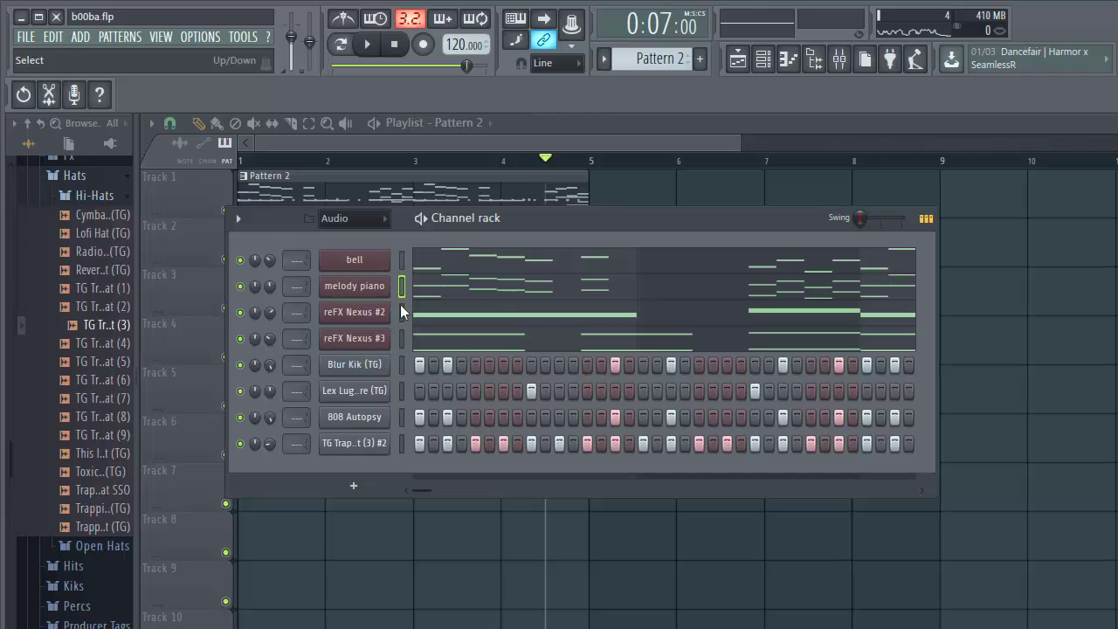
# Rename the reFX Nexus #2 channel to "bass"
pyautogui.rightClick(391, 303)
pyautogui.click(434, 327)
pyautogui.write('bass')
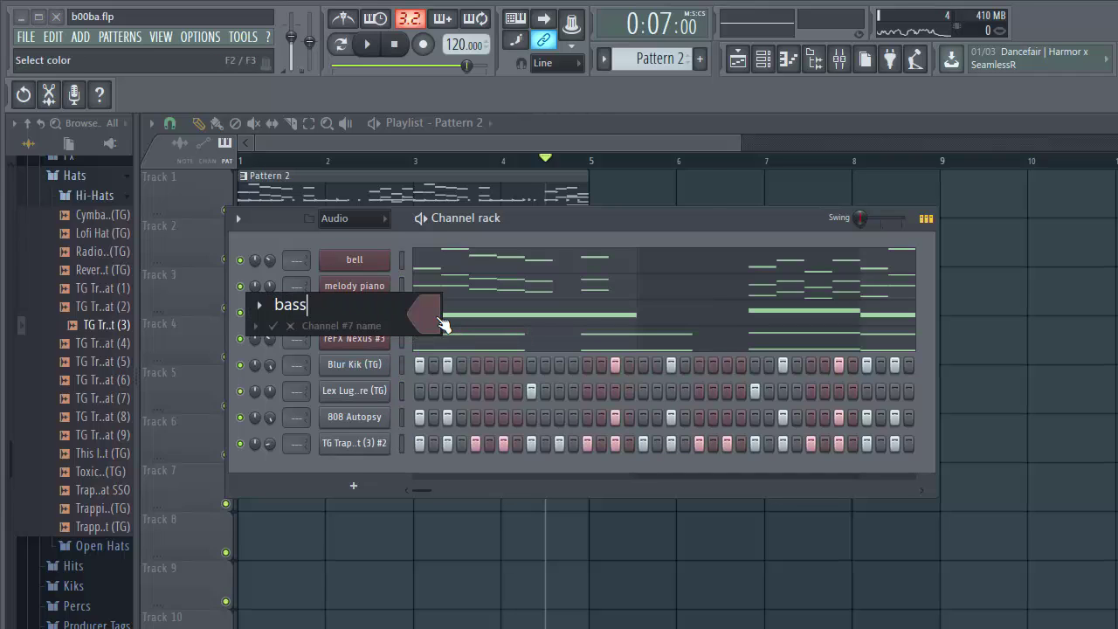
pyautogui.press('Return')
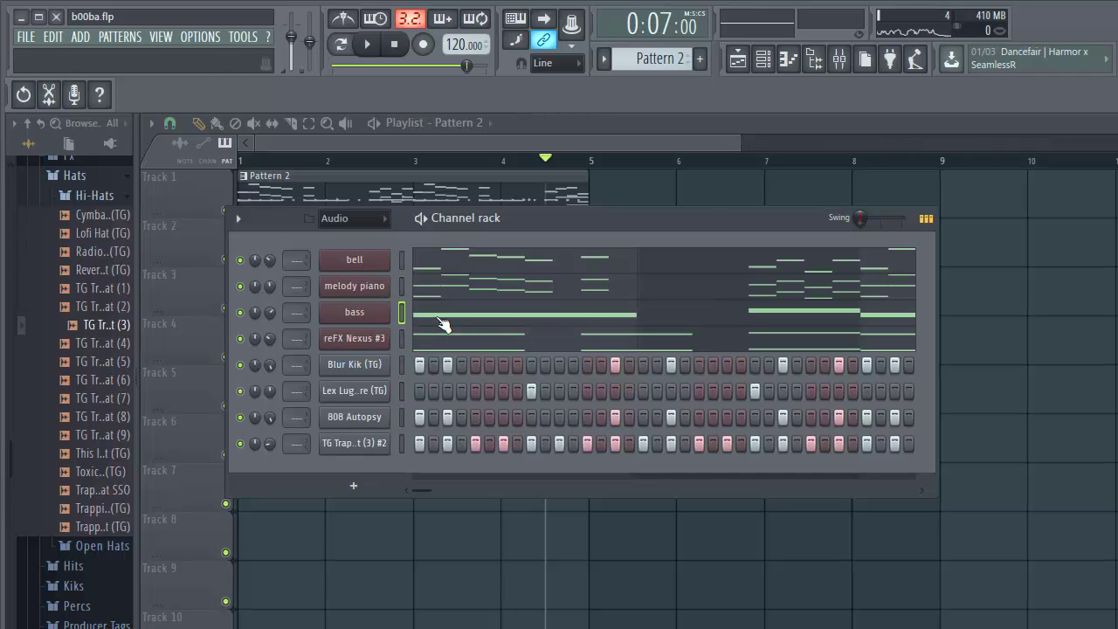
# Rename the reFX Nexus #3 channel to "strings"
pyautogui.rightClick(392, 342)
pyautogui.click(451, 358)
pyautogui.write('strings')
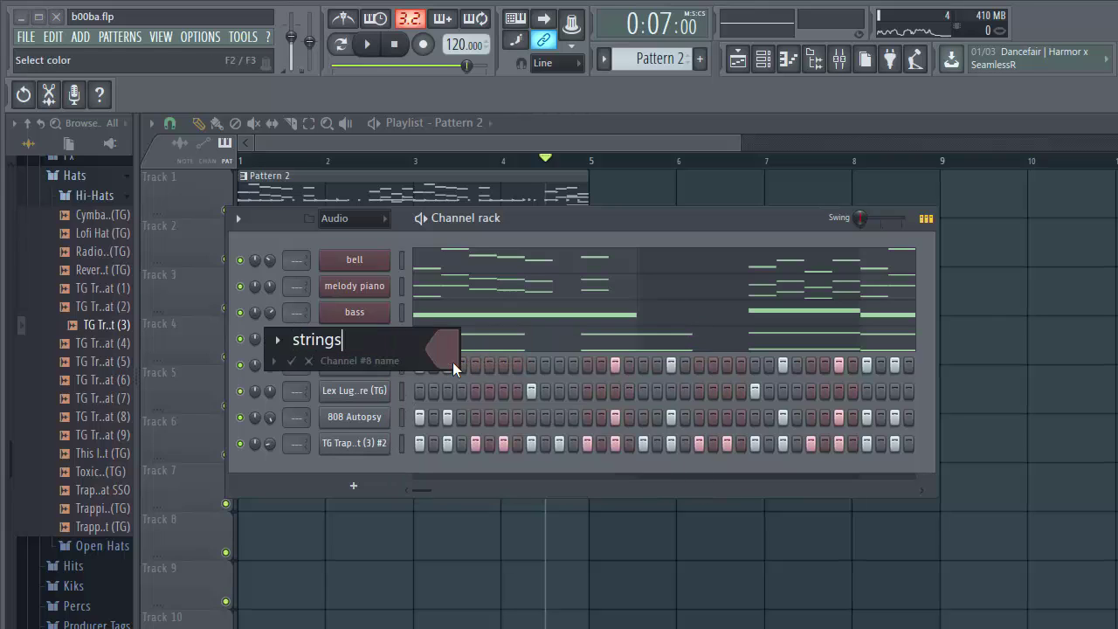
pyautogui.press('Return')
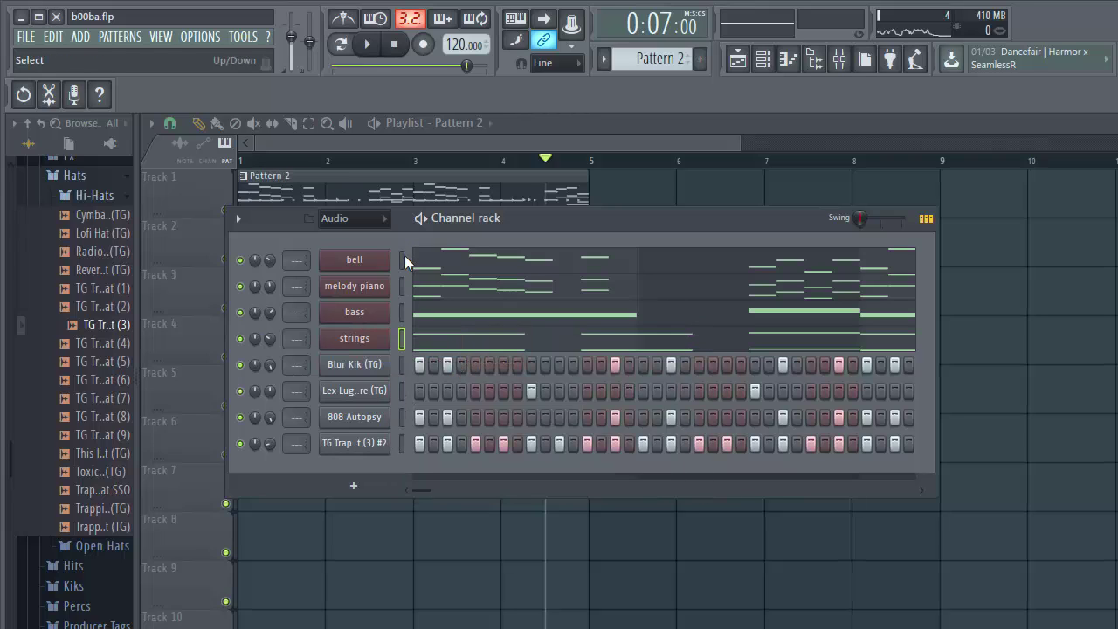
# Route all selected channels to consecutive mixer tracks starting from Insert 1
pyautogui.click(838, 59)
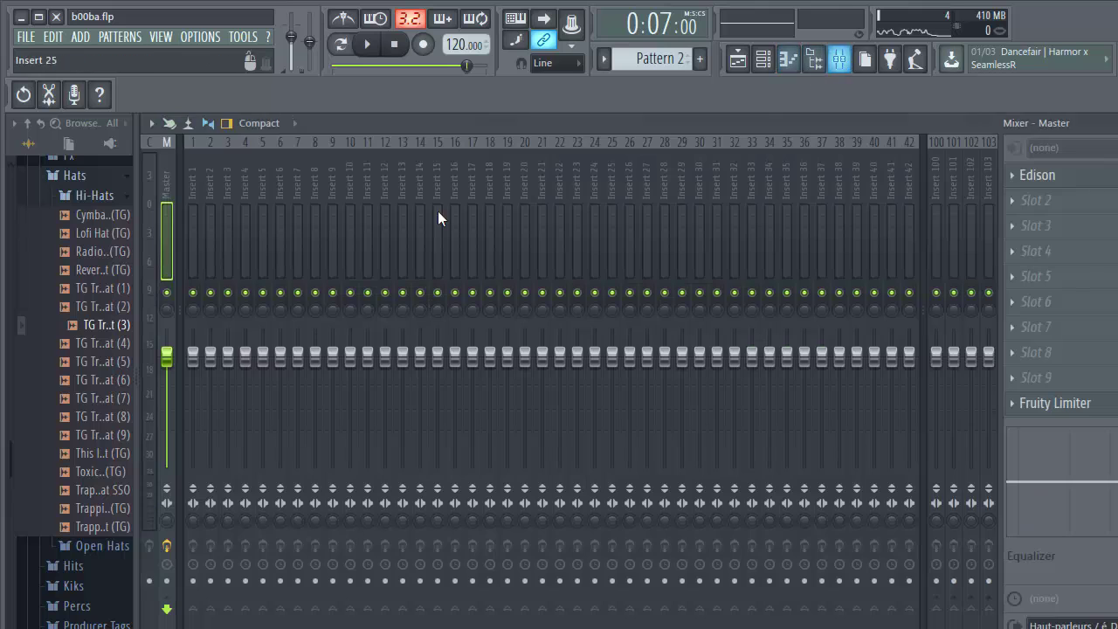
pyautogui.click(199, 249)
pyautogui.rightClick(196, 247)
pyautogui.moveTo(365, 279)
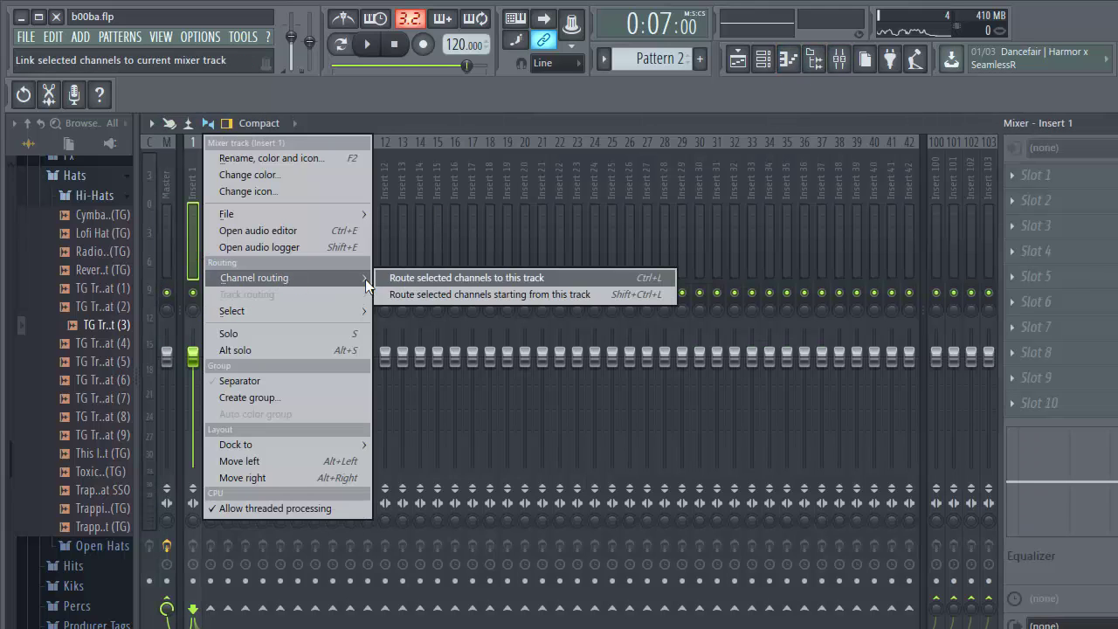
pyautogui.click(430, 293)
# Solo the bass mixer track and the 808 Autopsy track one after the other, auditioning each in playback
pyautogui.click(227, 240)
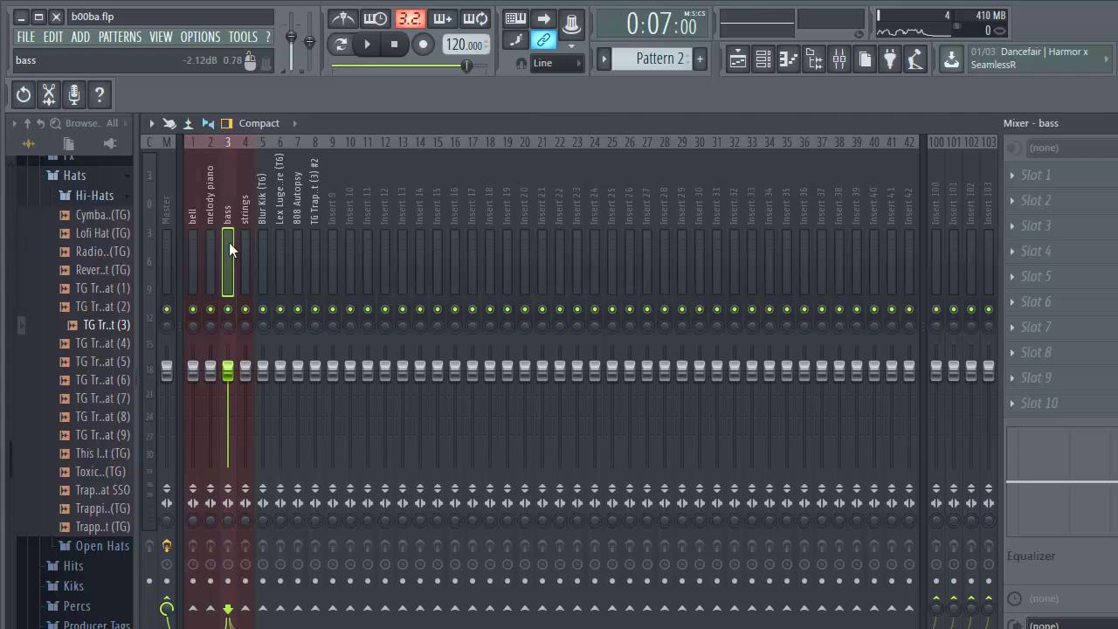
pyautogui.rightClick(231, 311)
pyautogui.press('space')
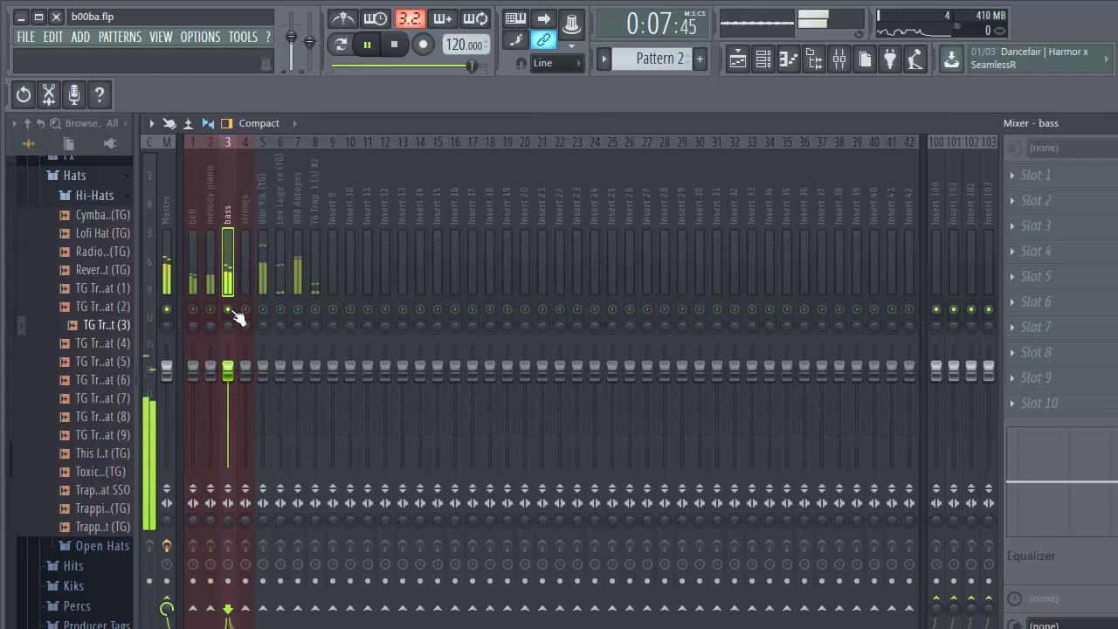
pyautogui.press('space')
pyautogui.rightClick(298, 309)
pyautogui.press('space')
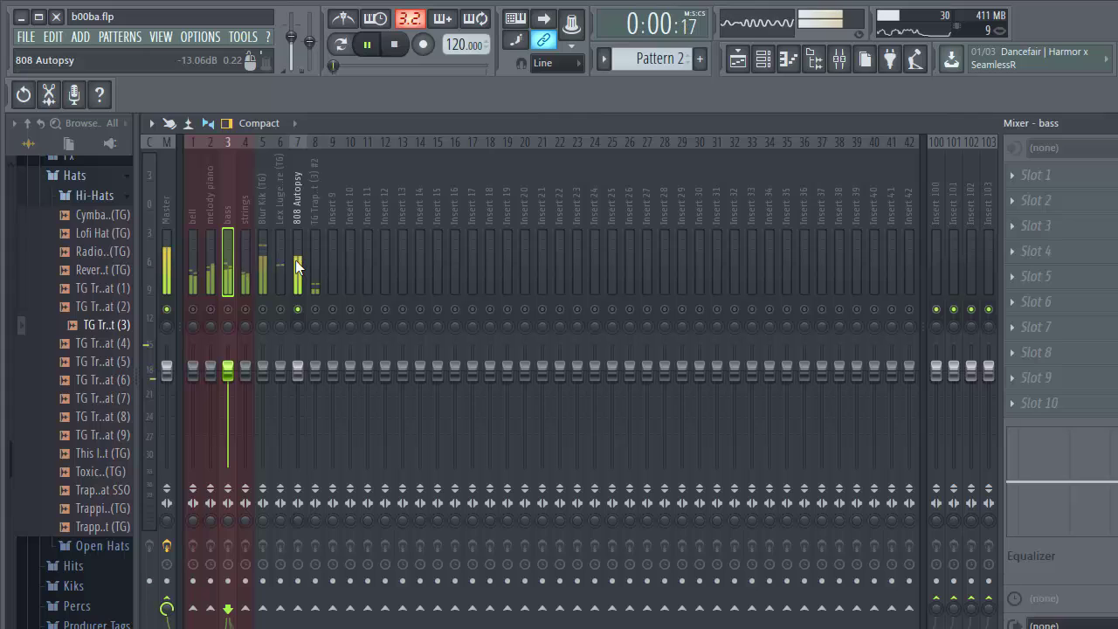
pyautogui.press('space')
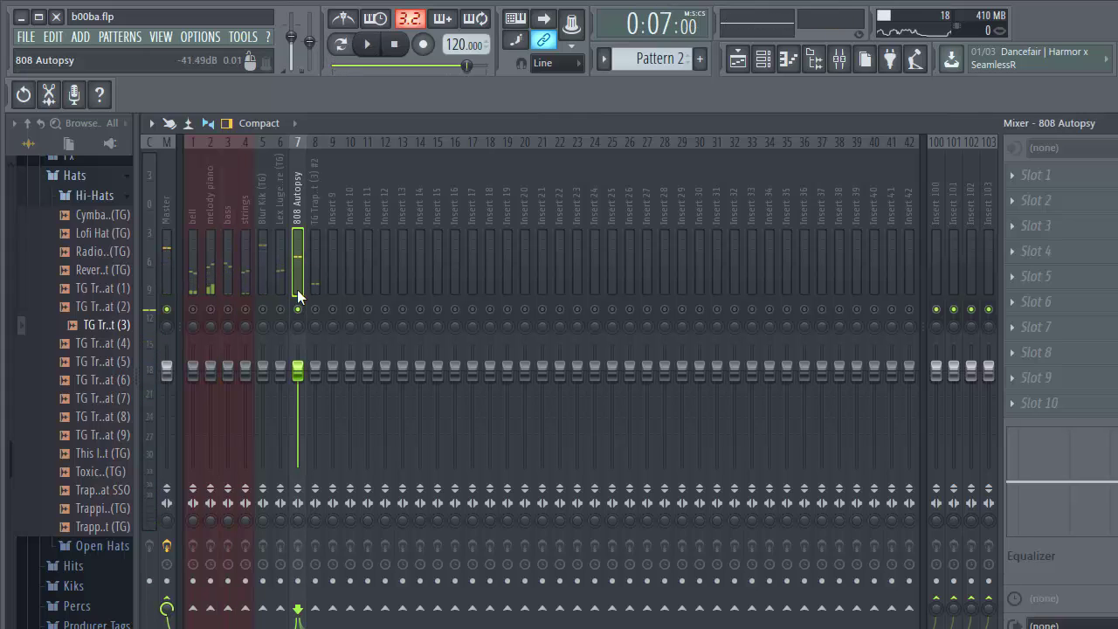
# Solo the bass mixer track together with the 808 Autopsy track and audition both in playback
pyautogui.click(229, 262)
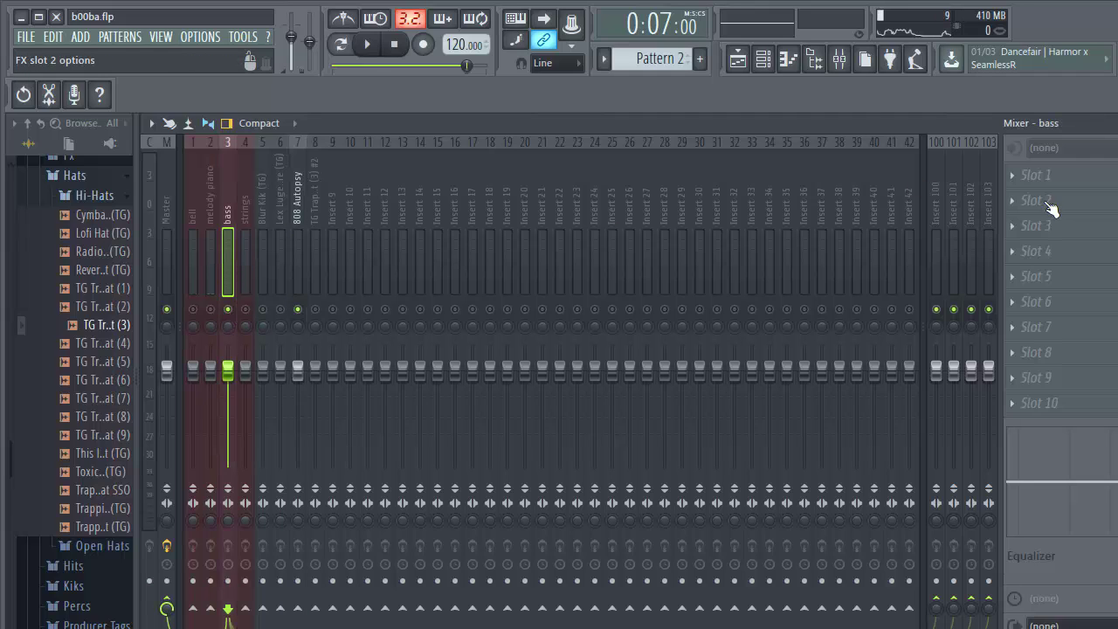
pyautogui.press('space')
pyautogui.press('space')
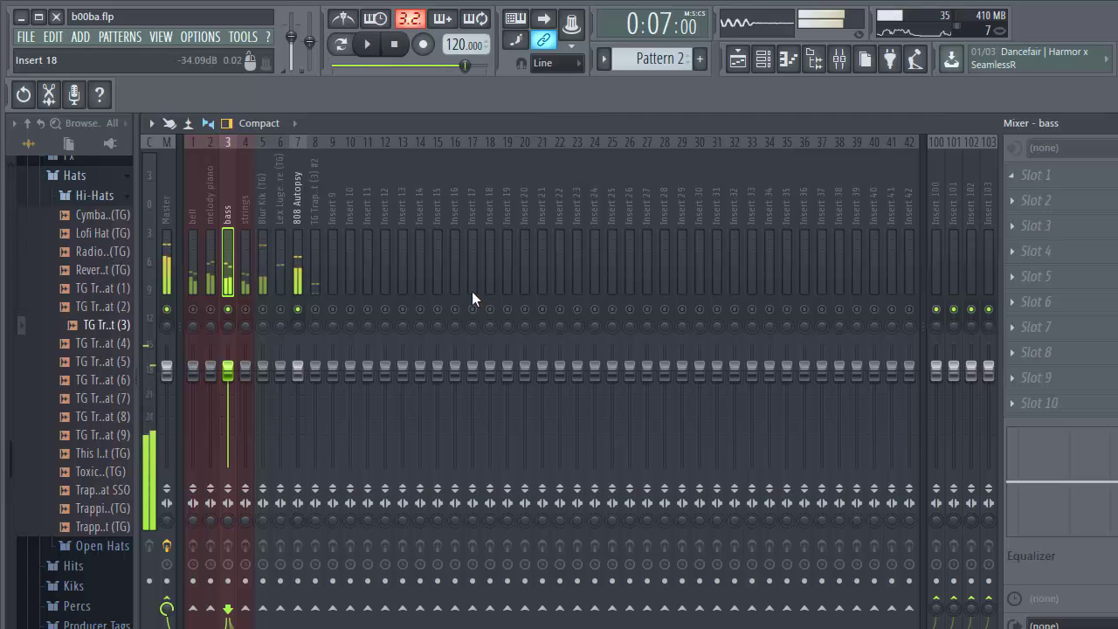
# Insert Fruity Parametric EQ 2 in slot 1 of the bass track, with band 1 as high pass and band 7 as low pass
pyautogui.click(1013, 181)
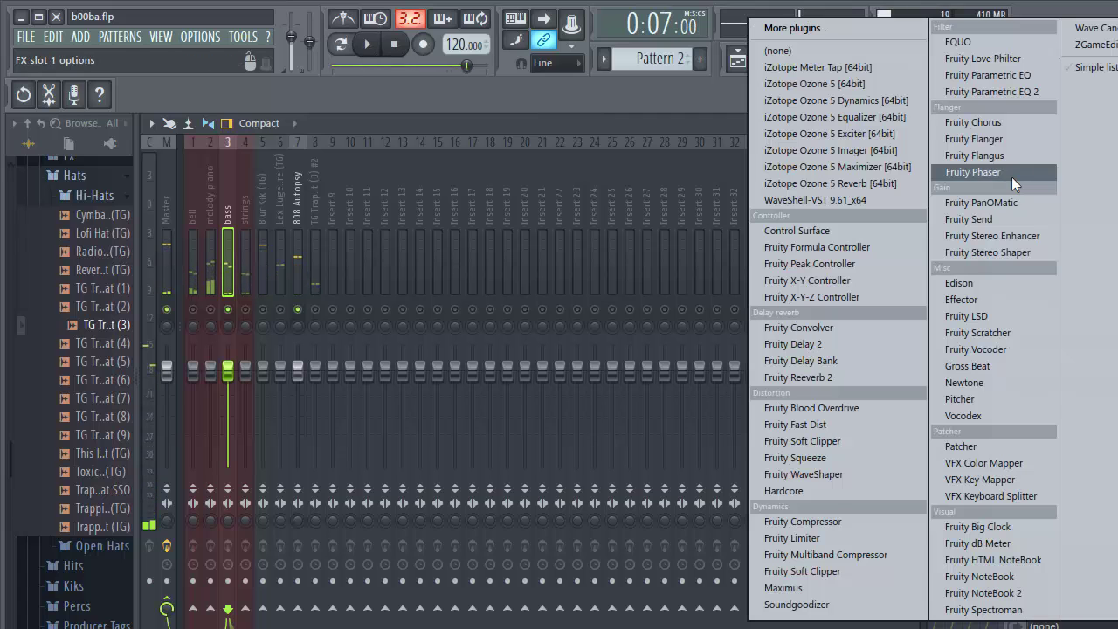
pyautogui.click(1030, 93)
pyautogui.moveTo(562, 252); pyautogui.dragTo(561, 269)
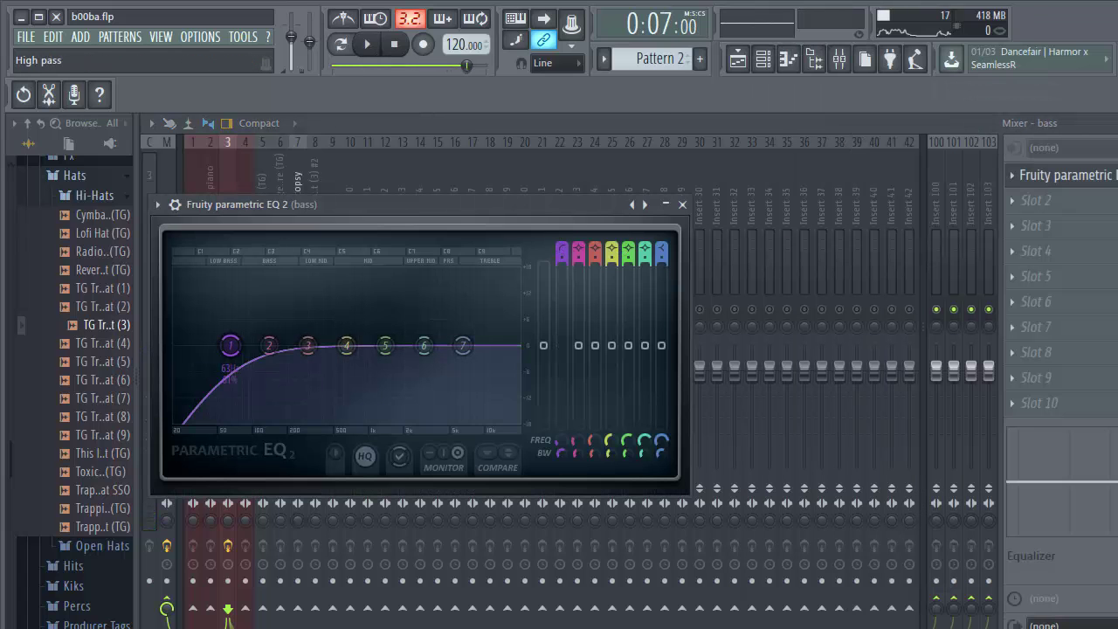
pyautogui.moveTo(662, 249)
pyautogui.mouseDown()
pyautogui.moveTo(663, 271)
pyautogui.moveTo(661, 245)
pyautogui.mouseUp()
pyautogui.press('space')
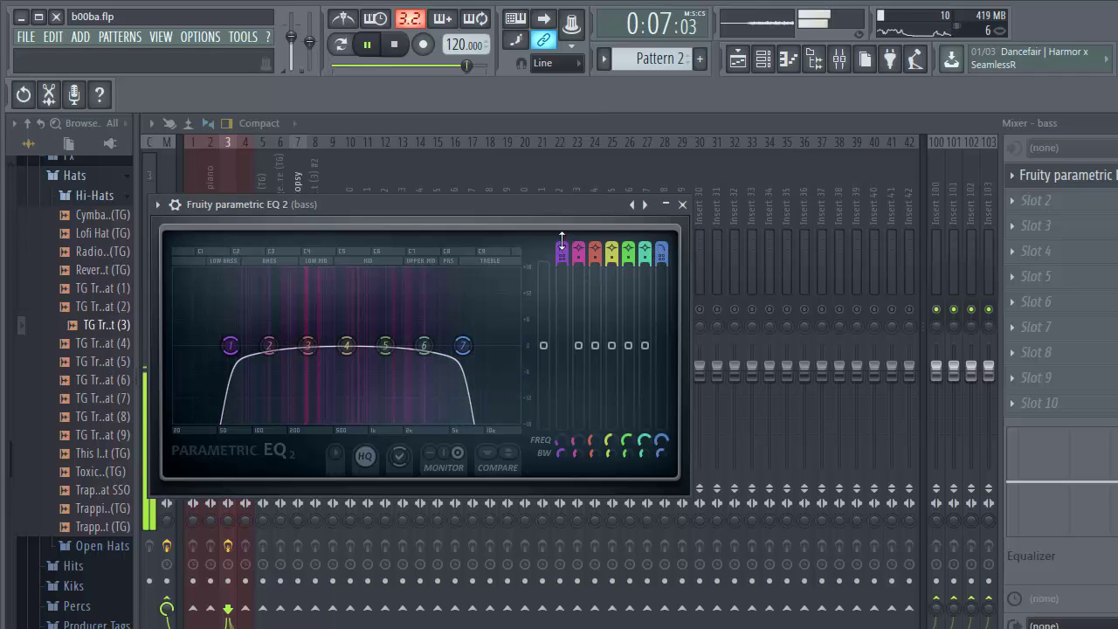
# Raise the bass equalizer's band 1 high-pass cutoff to about 125 Hz, boost band 3 slightly, and close the equalizer
pyautogui.moveTo(231, 345); pyautogui.dragTo(274, 327)
pyautogui.press('space')
pyautogui.press('space')
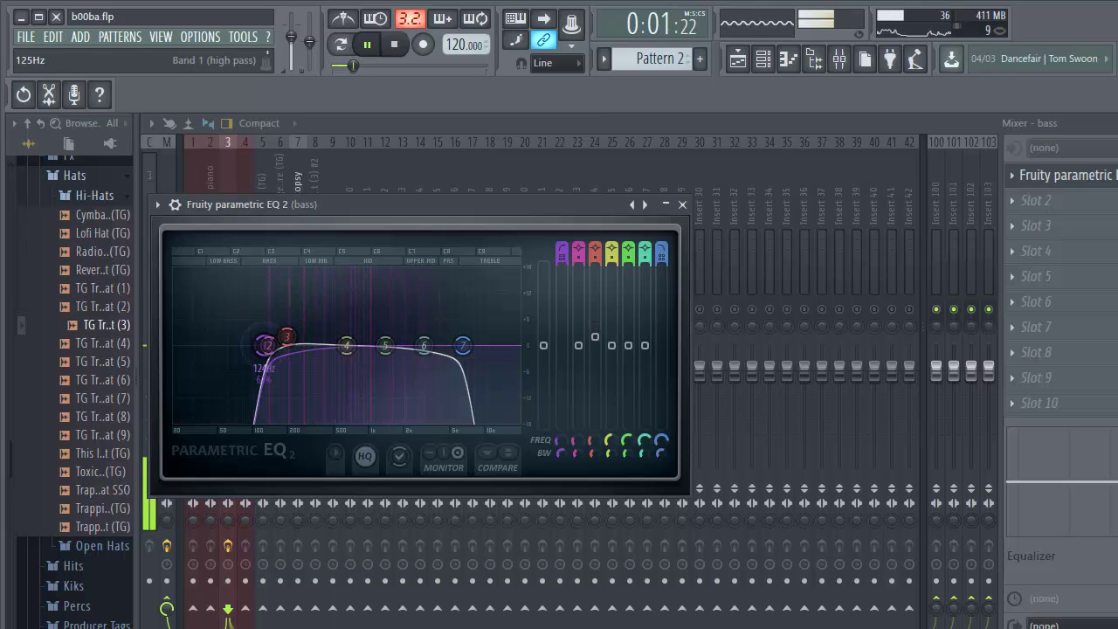
pyautogui.click(682, 205)
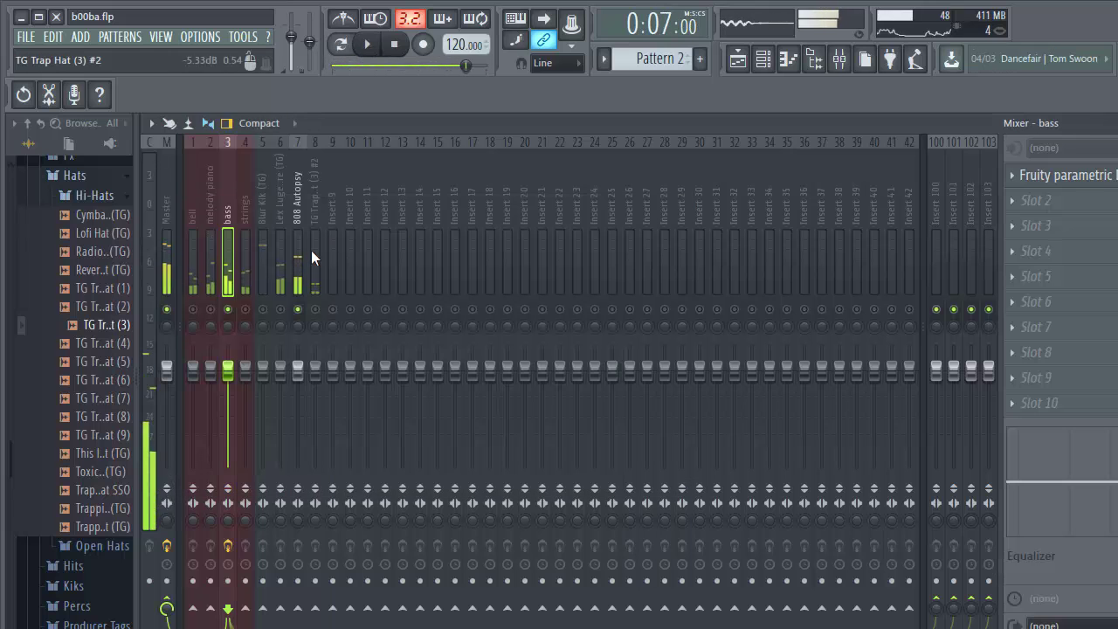
# Insert Fruity Parametric EQ 2 in slot 1 of the 808 Autopsy mixer track
pyautogui.click(302, 253)
pyautogui.click(1019, 175)
pyautogui.click(961, 93)
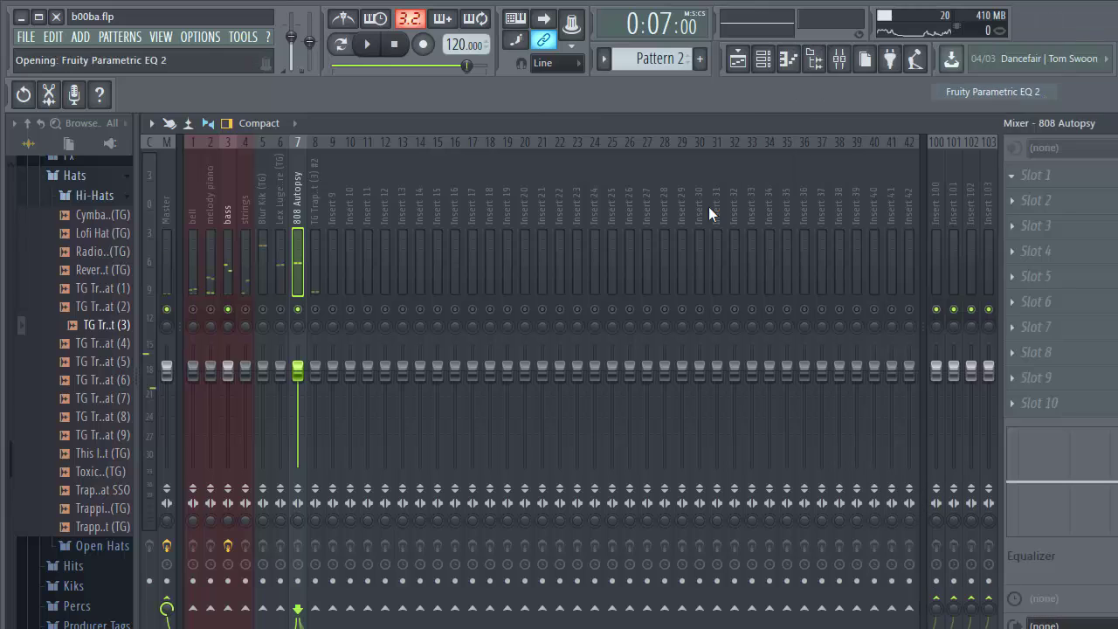
# Try a 2.5 dB peaking boost at 70 Hz on band 2 of the 808 equalizer during playback
pyautogui.press('space')
pyautogui.moveTo(262, 330); pyautogui.dragTo(236, 334)
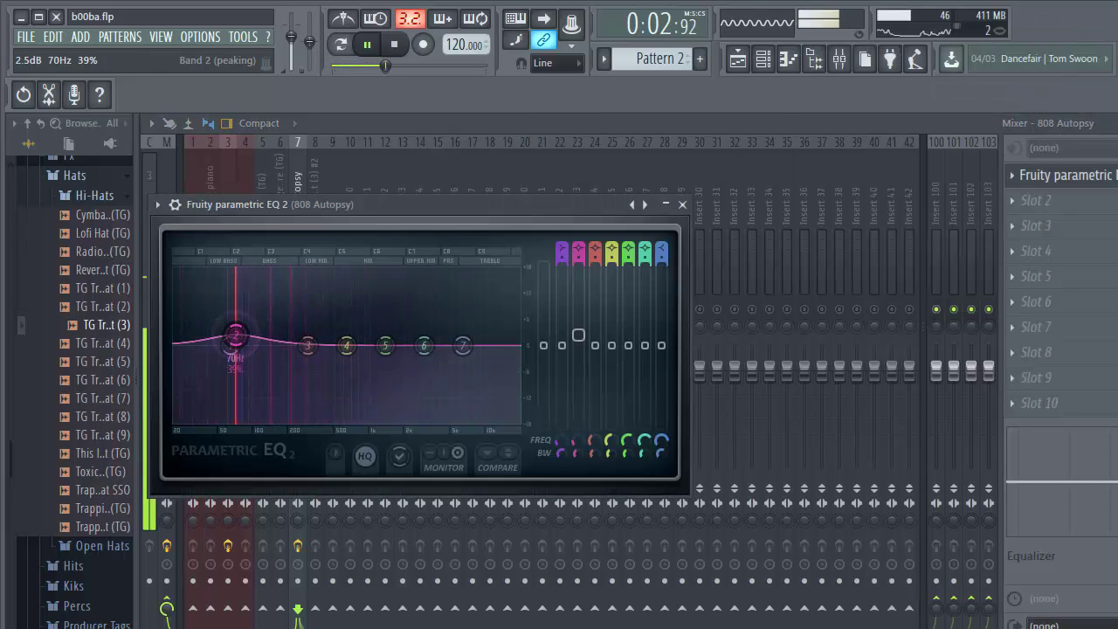
pyautogui.press('space')
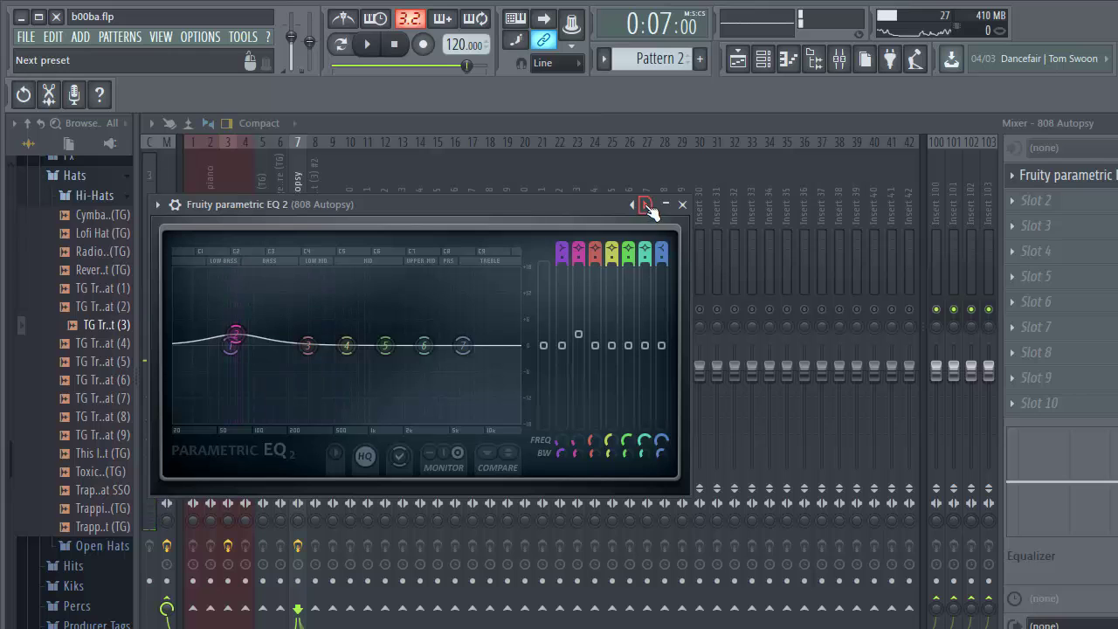
# Load a preset with low and high cuts in the 808 equalizer, lower bands 1 and 7 in frequency, and slightly boost bands 2 and 3
pyautogui.rightClick(647, 206)
pyautogui.click(673, 233)
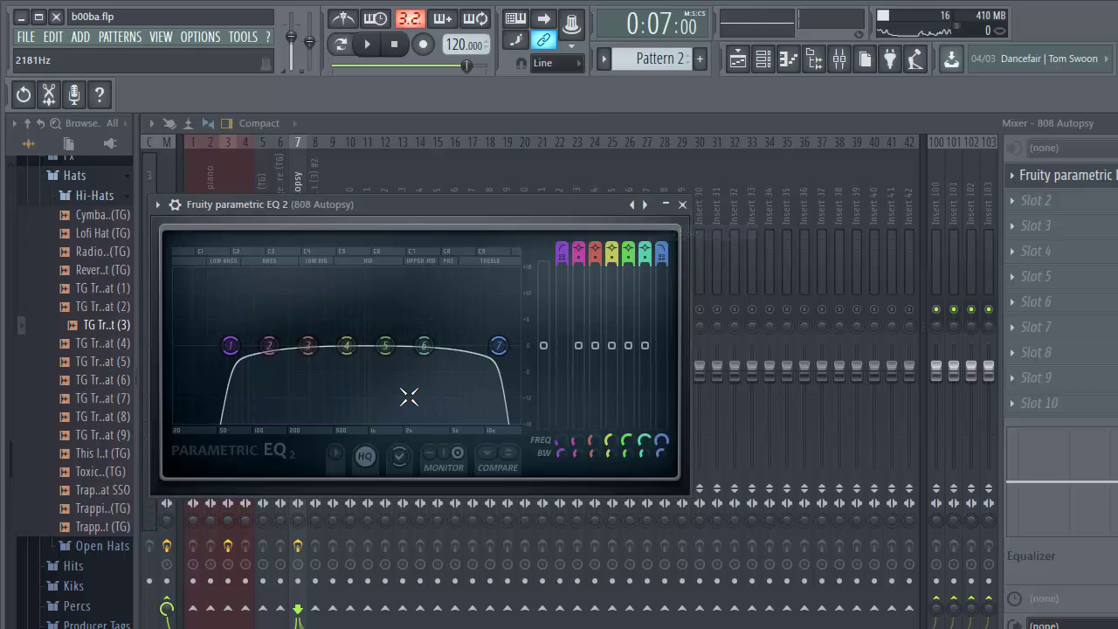
pyautogui.moveTo(229, 346); pyautogui.dragTo(203, 346)
pyautogui.press('space')
pyautogui.moveTo(269, 346); pyautogui.dragTo(218, 335)
pyautogui.moveTo(308, 346); pyautogui.dragTo(273, 339)
pyautogui.moveTo(499, 345); pyautogui.dragTo(492, 346)
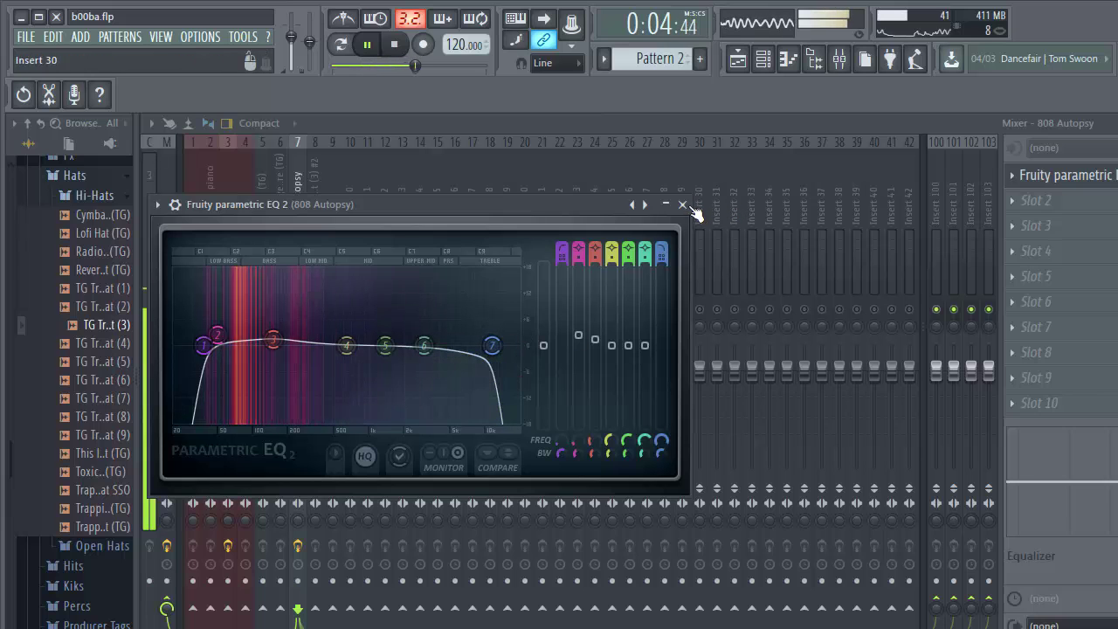
pyautogui.click(682, 204)
# Unsolo the mixer tracks and play the full mix
pyautogui.press('space')
pyautogui.rightClick(298, 309)
pyautogui.press('space')
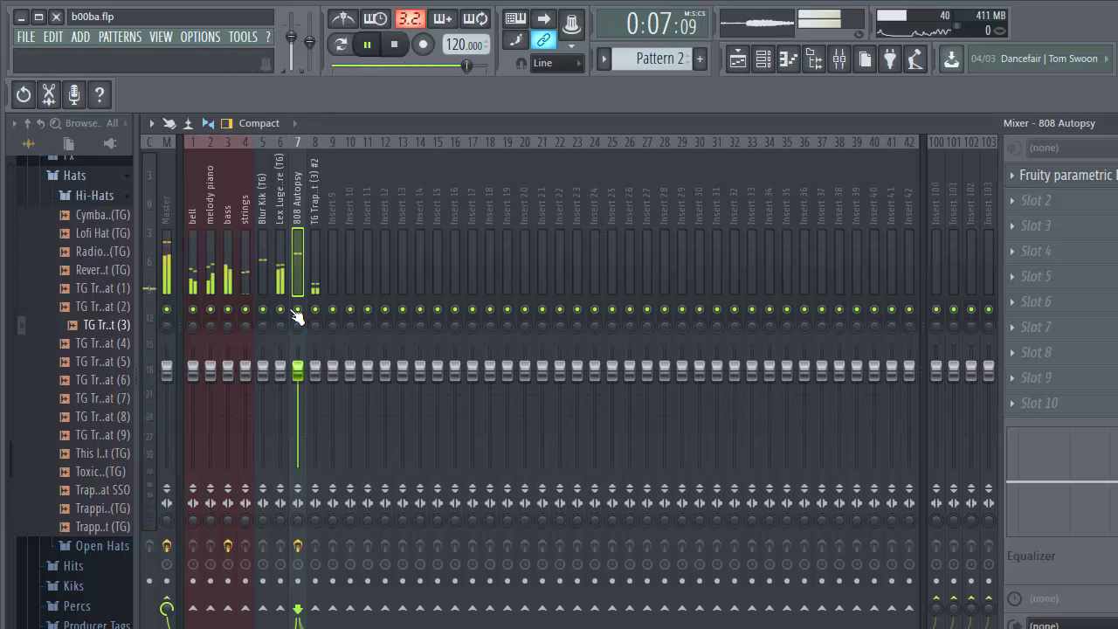
# Raise the Blur Kik mixer fader slightly and the Lex Luger Snare fader to 2.0 dB
pyautogui.click(265, 282)
pyautogui.moveTo(262, 371)
pyautogui.mouseDown()
pyautogui.moveTo(262, 358)
pyautogui.moveTo(262, 368)
pyautogui.mouseUp()
pyautogui.moveTo(280, 371); pyautogui.dragTo(279, 362)
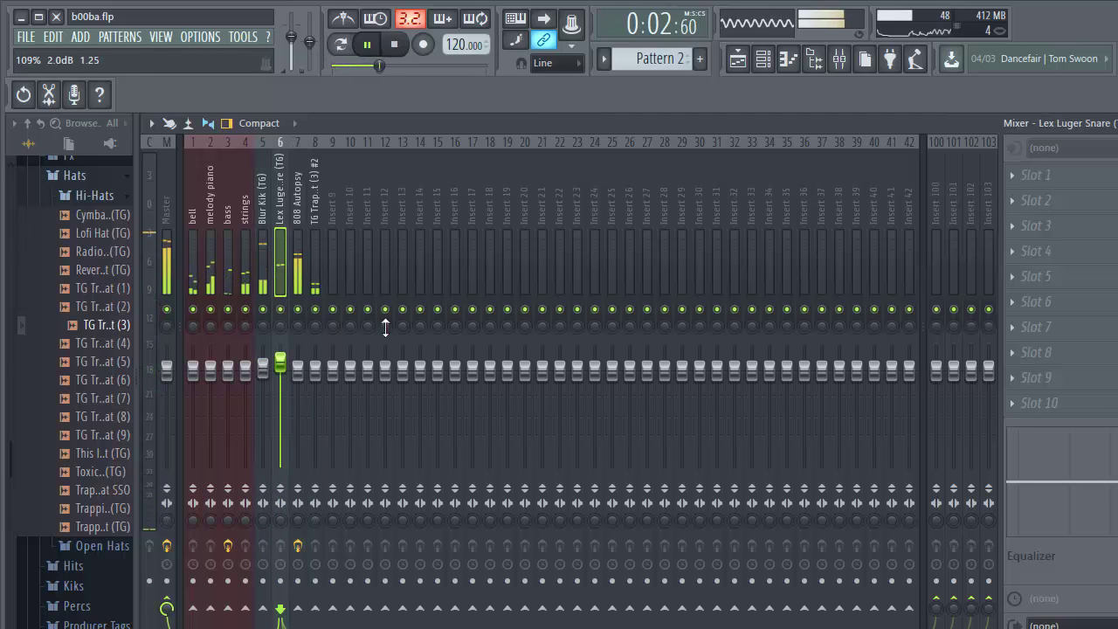
# Set the project tempo to 125 BPM and play the pattern at that speed
pyautogui.click(762, 59)
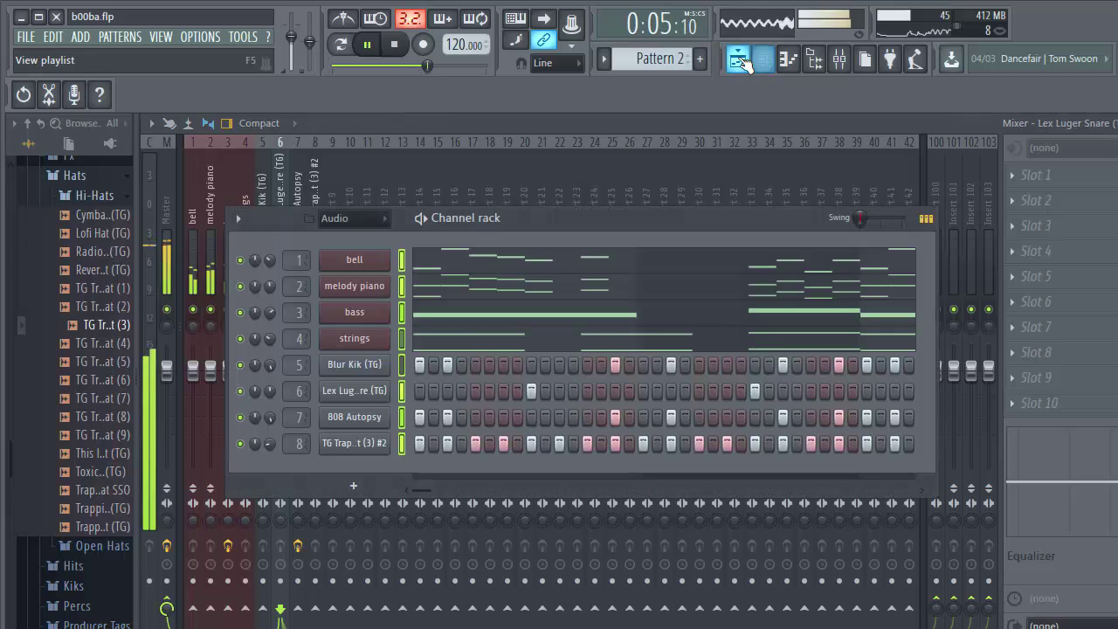
pyautogui.press('space')
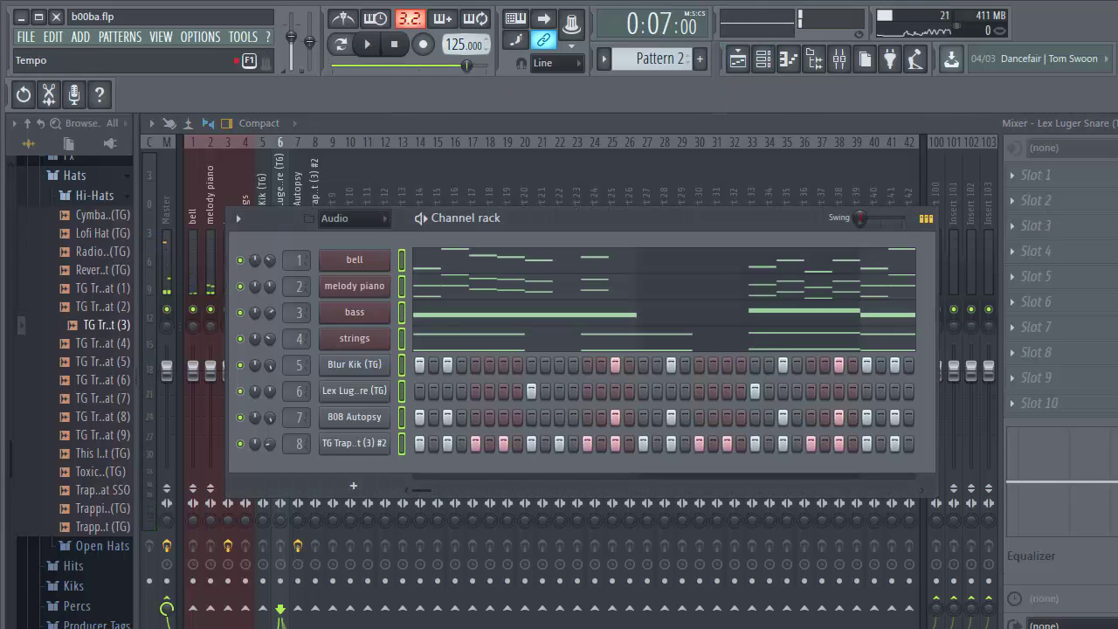
pyautogui.press('space')
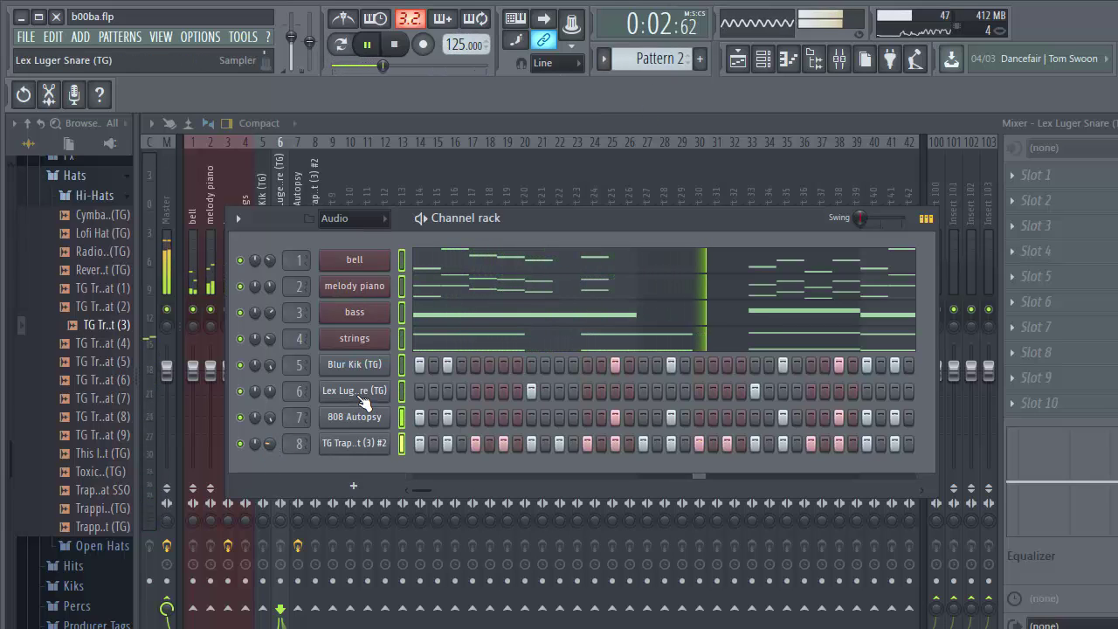
# Place a second Pattern 2 clip at bar 5 on Track 1 of the playlist and return the playhead to the start
pyautogui.click(738, 60)
pyautogui.scroll(-2, 425, 166)
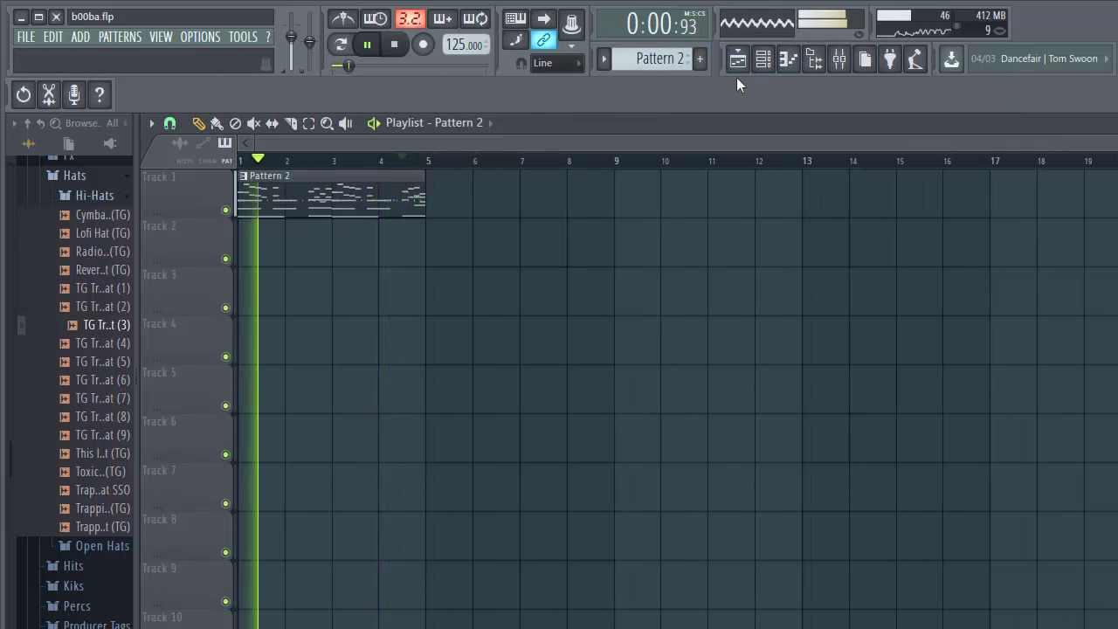
pyautogui.click(763, 59)
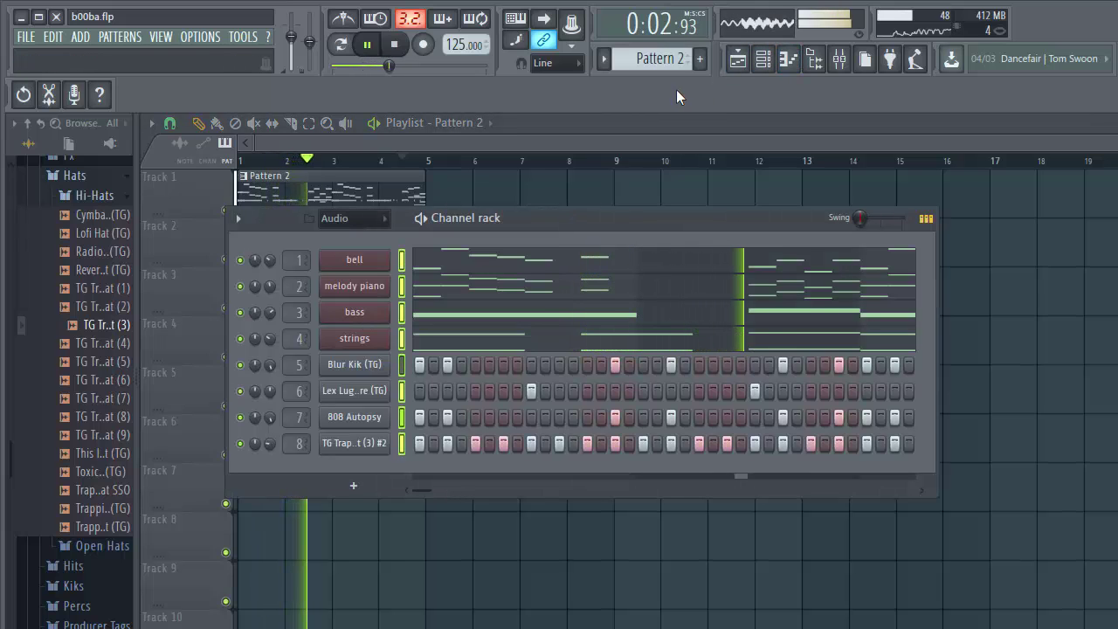
pyautogui.press('space')
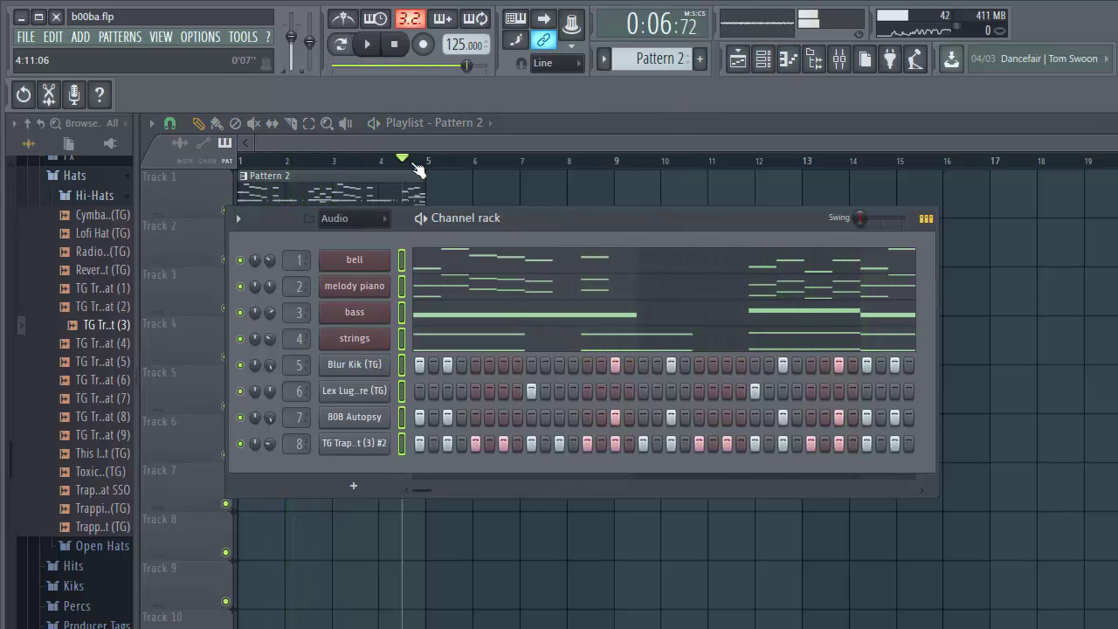
pyautogui.press('F6')
pyautogui.click(428, 191)
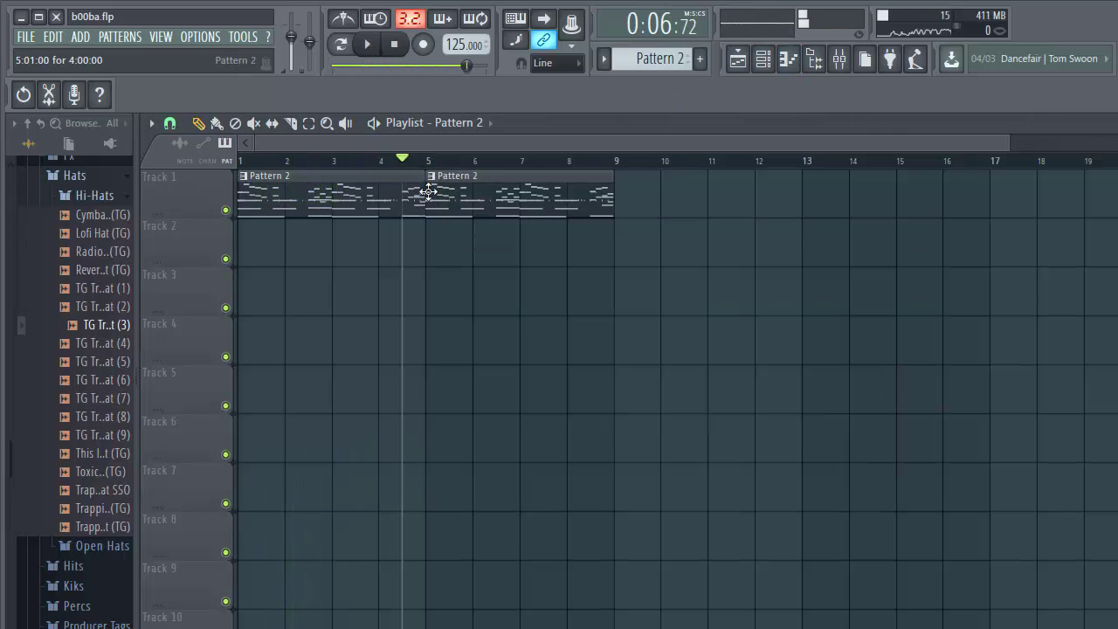
pyautogui.click(242, 160)
# Insert a new reFX Nexus channel in the channel rack from the TG Trap Hat (3) #2 channel
pyautogui.click(762, 58)
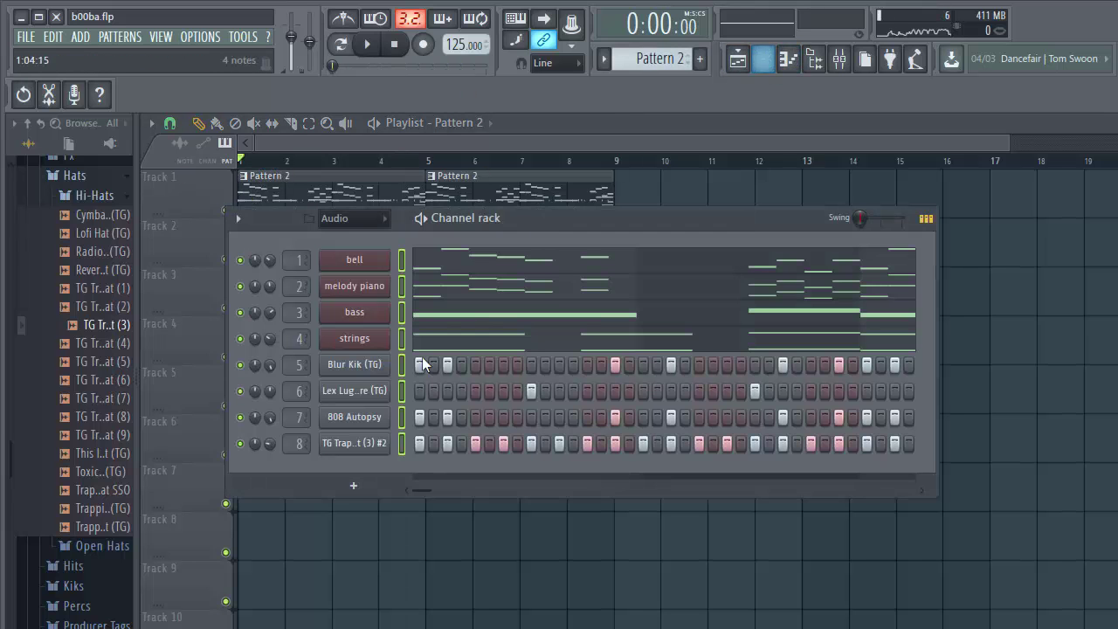
pyautogui.rightClick(389, 447)
pyautogui.moveTo(444, 560)
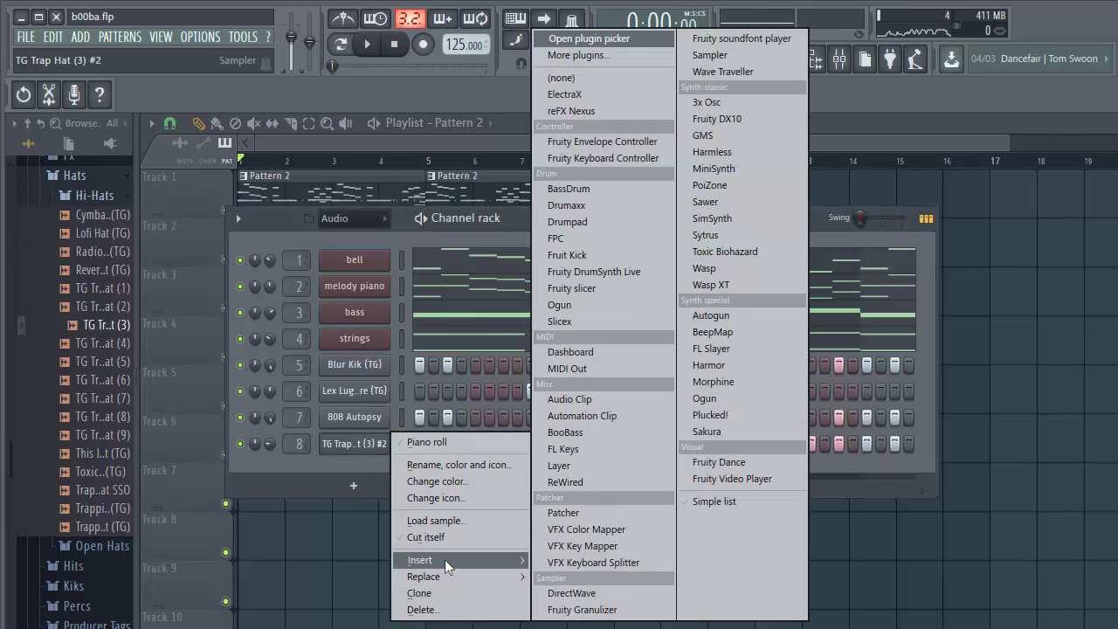
pyautogui.click(571, 110)
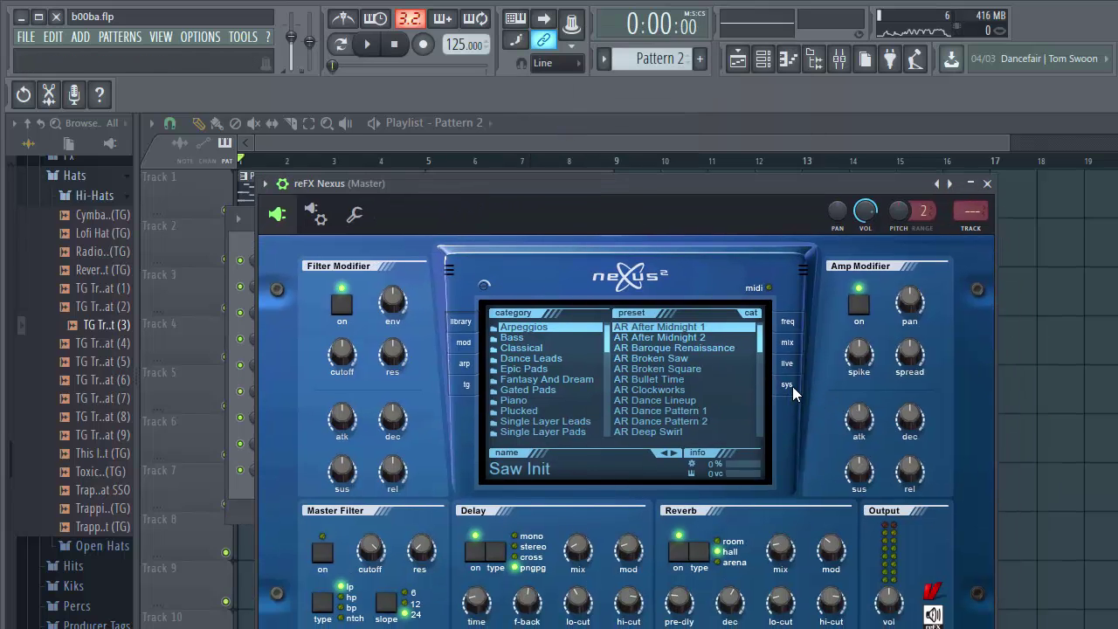
# Load the VO Classical Choir 1 preset from the Voice category in the new Nexus
pyautogui.click(788, 386)
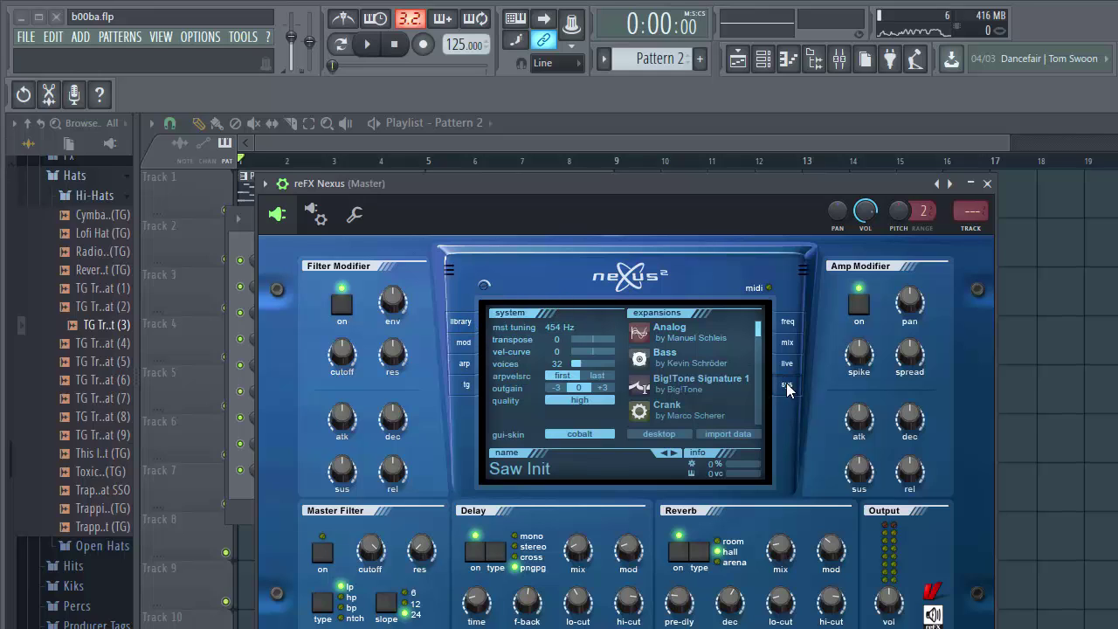
pyautogui.click(457, 322)
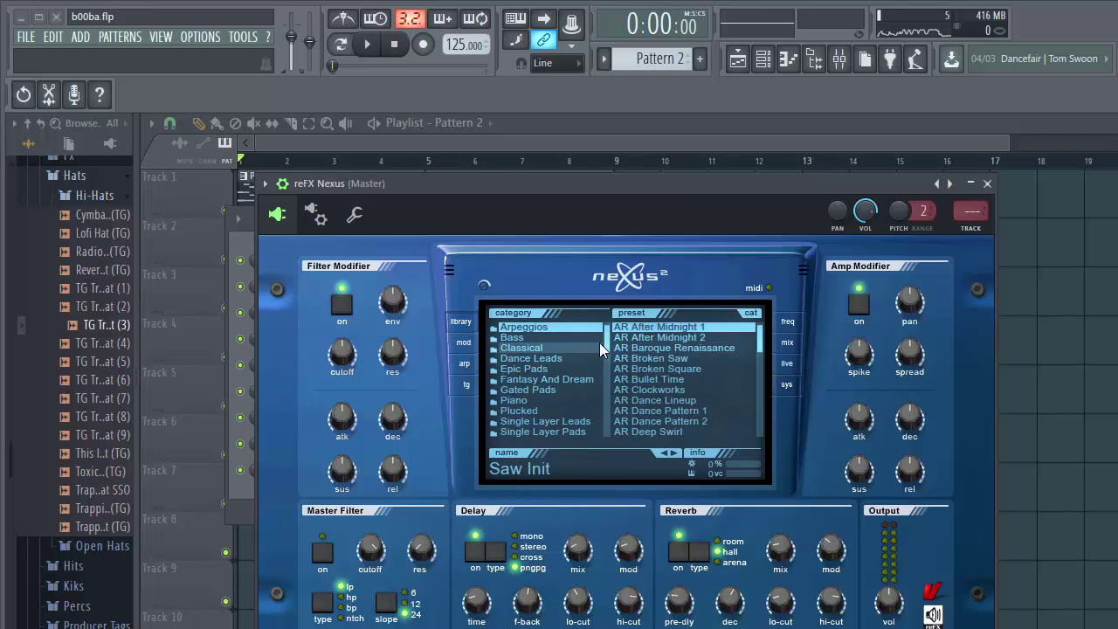
pyautogui.scroll(-3, 603, 349)
pyautogui.click(541, 400)
pyautogui.click(648, 423)
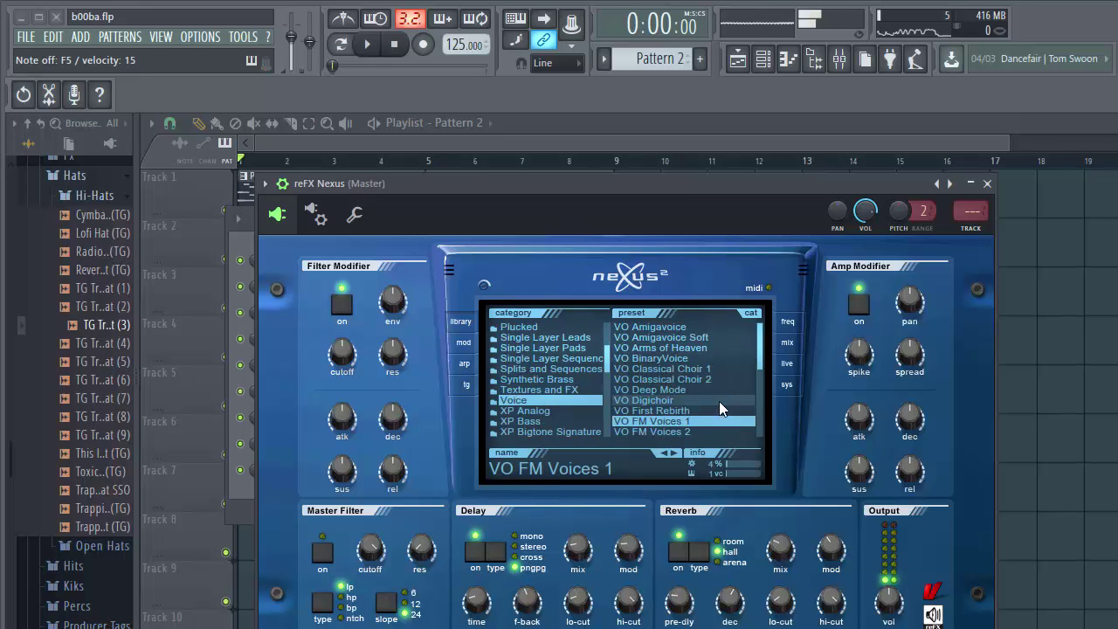
pyautogui.click(713, 369)
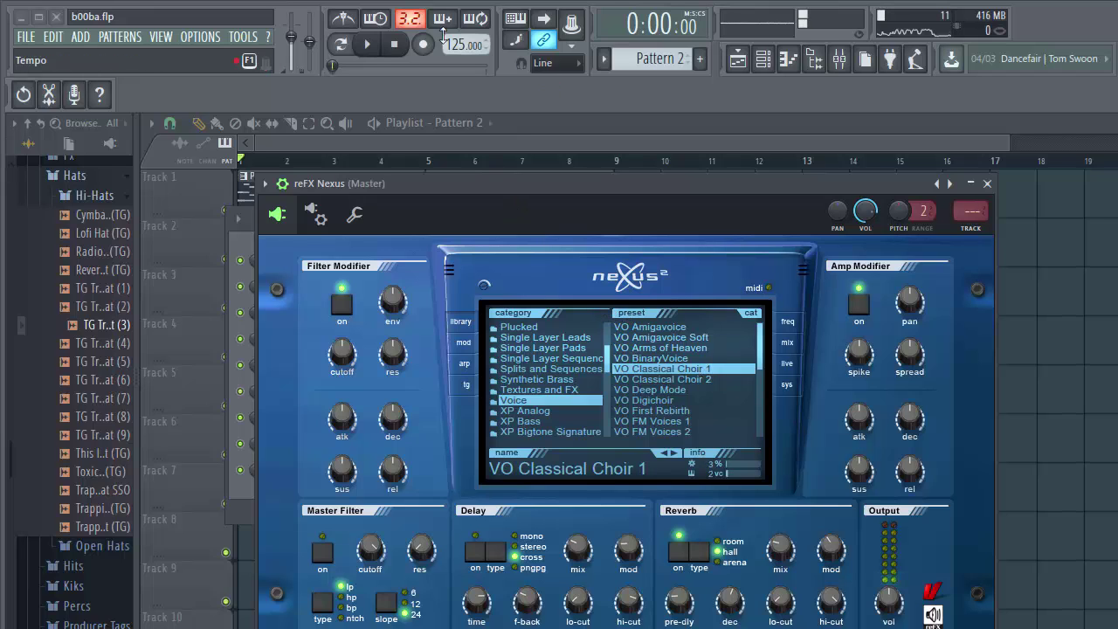
# Play the song to try the choir sound against the beat and open the reFX Nexus channel's piano roll
pyautogui.click(369, 46)
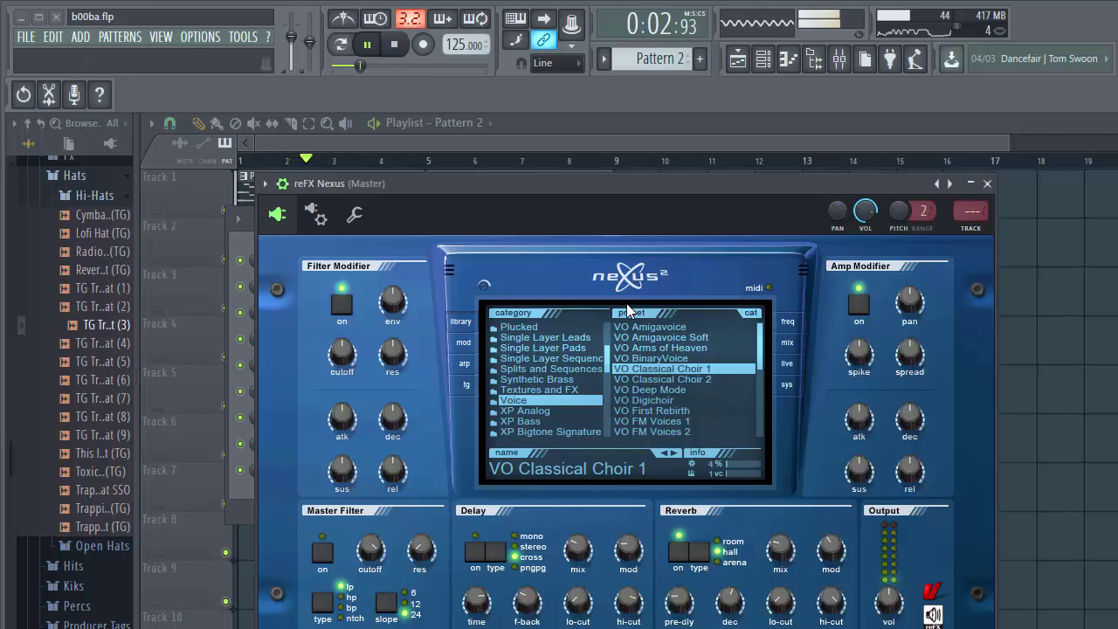
pyautogui.click(761, 61)
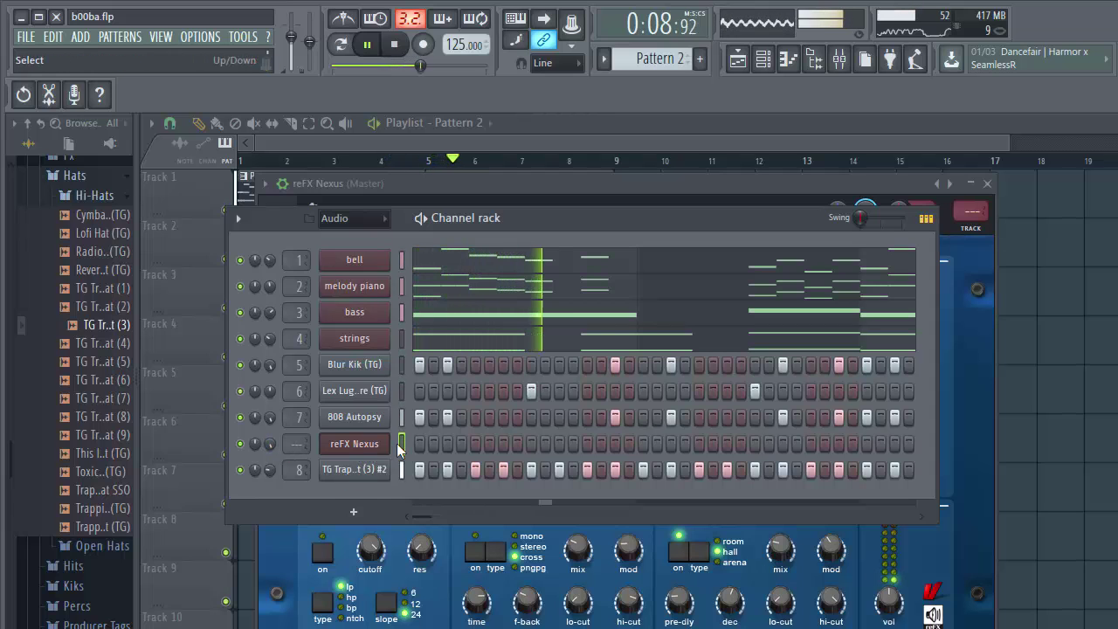
pyautogui.rightClick(392, 449)
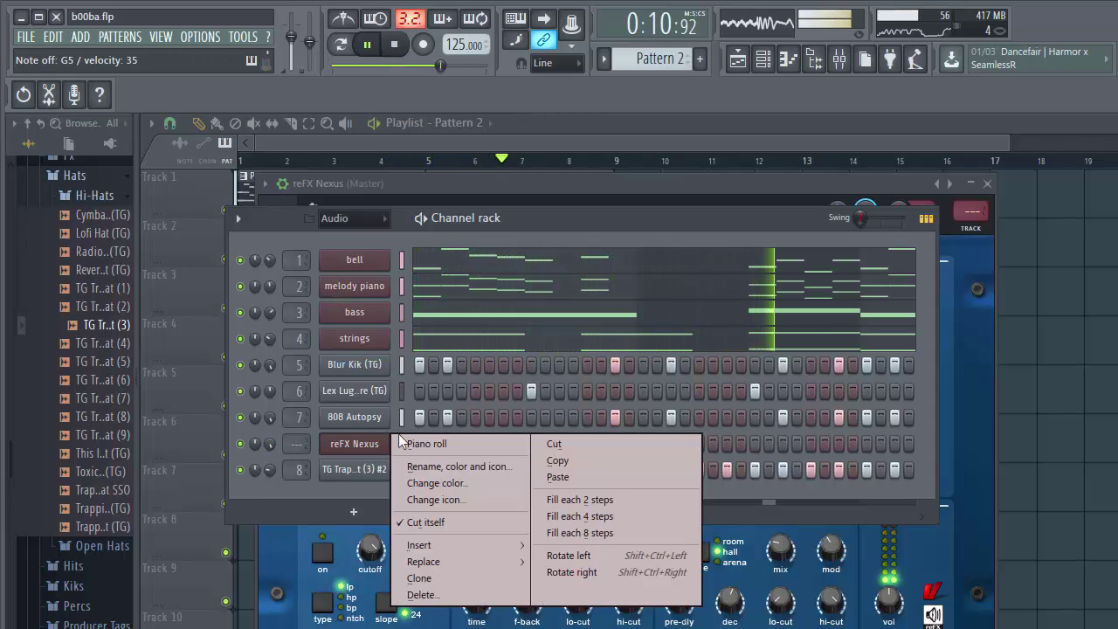
pyautogui.click(415, 447)
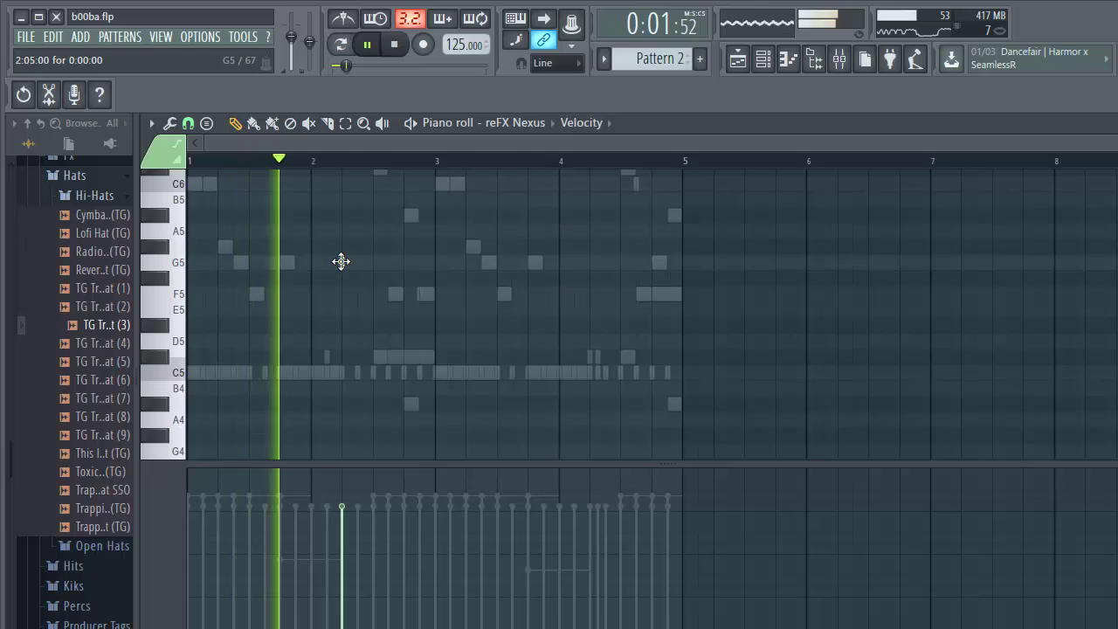
# Place a G5 choir note on the second beat of bar 2 and lengthen it to four steps
pyautogui.press('space')
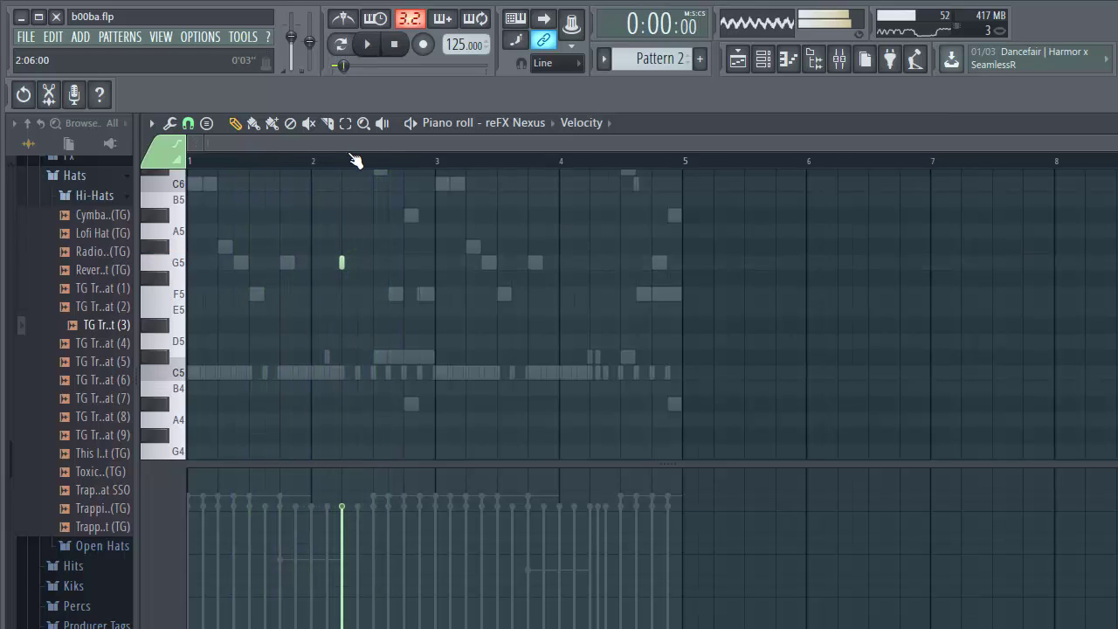
pyautogui.scroll(3, 354, 164)
pyautogui.scroll(1, 354, 164)
pyautogui.press('space')
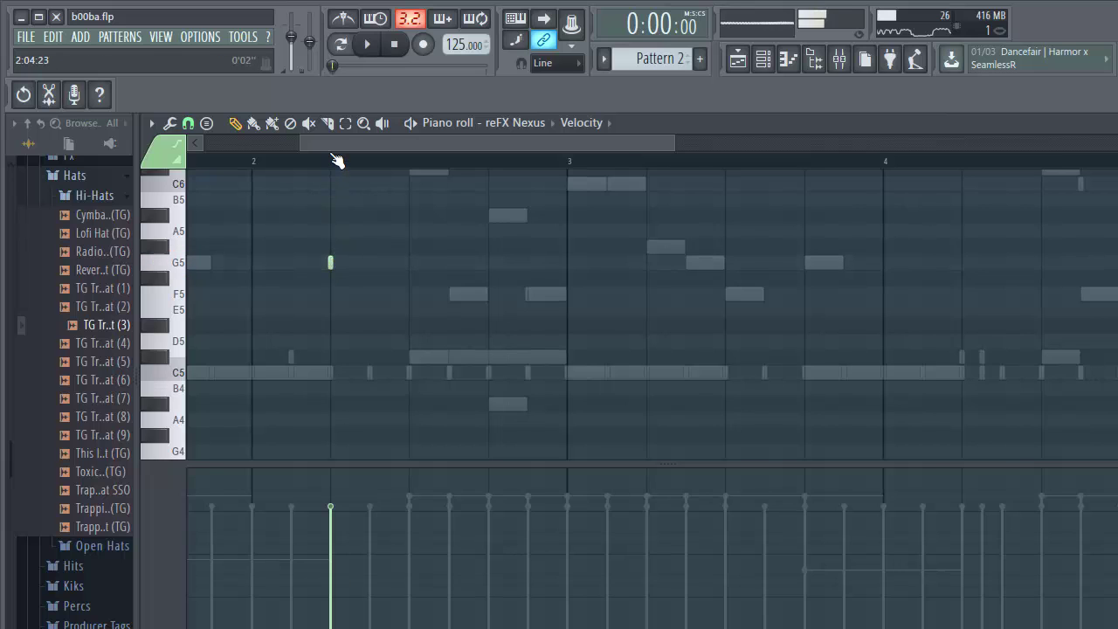
pyautogui.scroll(3, 336, 162)
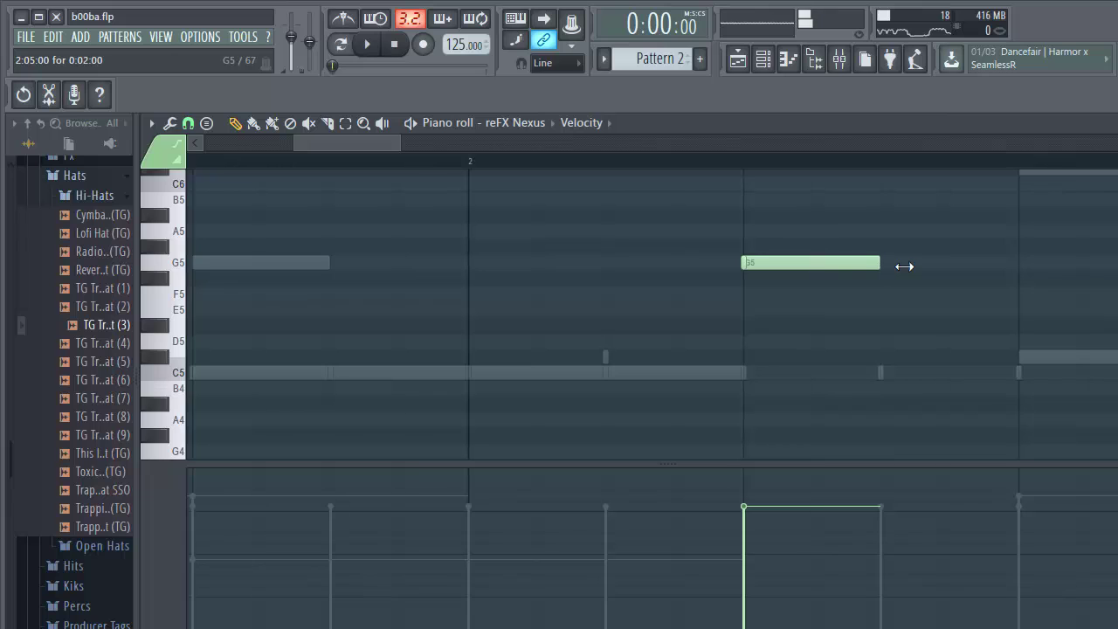
pyautogui.moveTo(904, 267); pyautogui.dragTo(1027, 281)
pyautogui.moveTo(767, 263); pyautogui.dragTo(780, 277)
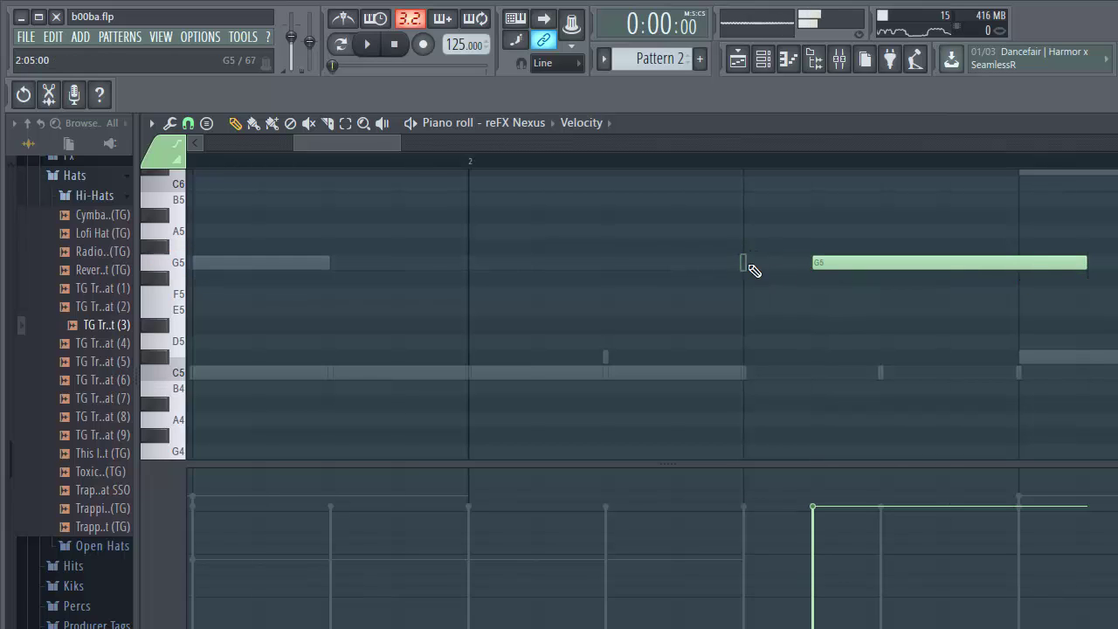
pyautogui.moveTo(855, 263); pyautogui.dragTo(786, 263)
pyautogui.press('space')
pyautogui.scroll(-3, 692, 160)
pyautogui.press('space')
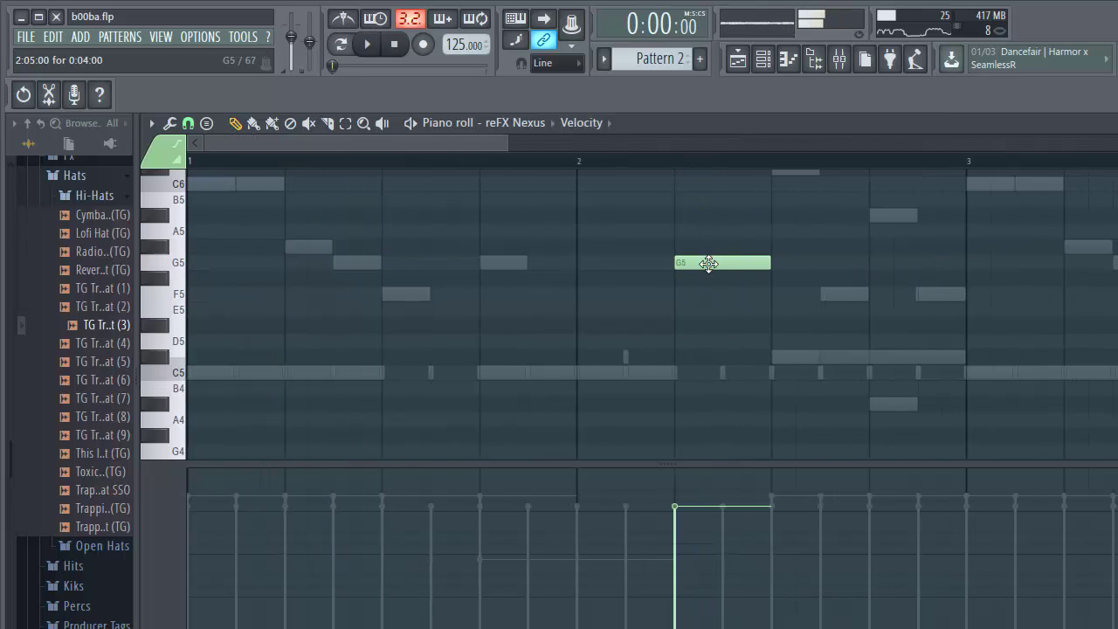
# Move the G5 choir note to the second beat of bar 1 and add a matching one on bar 2's second beat
pyautogui.moveTo(708, 263); pyautogui.dragTo(316, 261)
pyautogui.press('space')
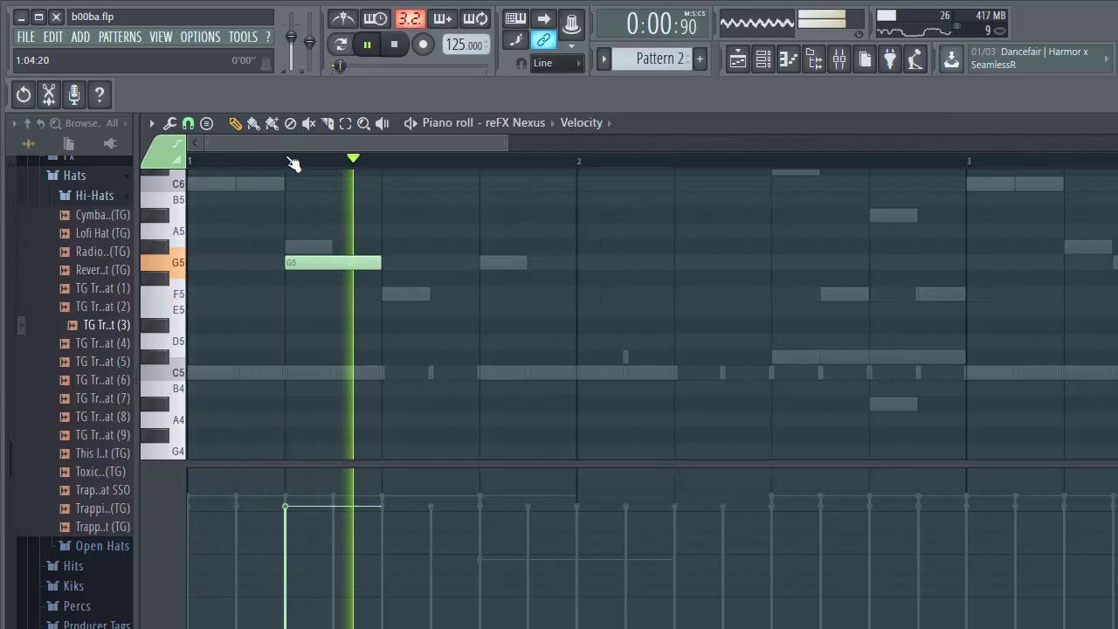
pyautogui.scroll(-1, 293, 165)
pyautogui.click(630, 262)
pyautogui.press('space')
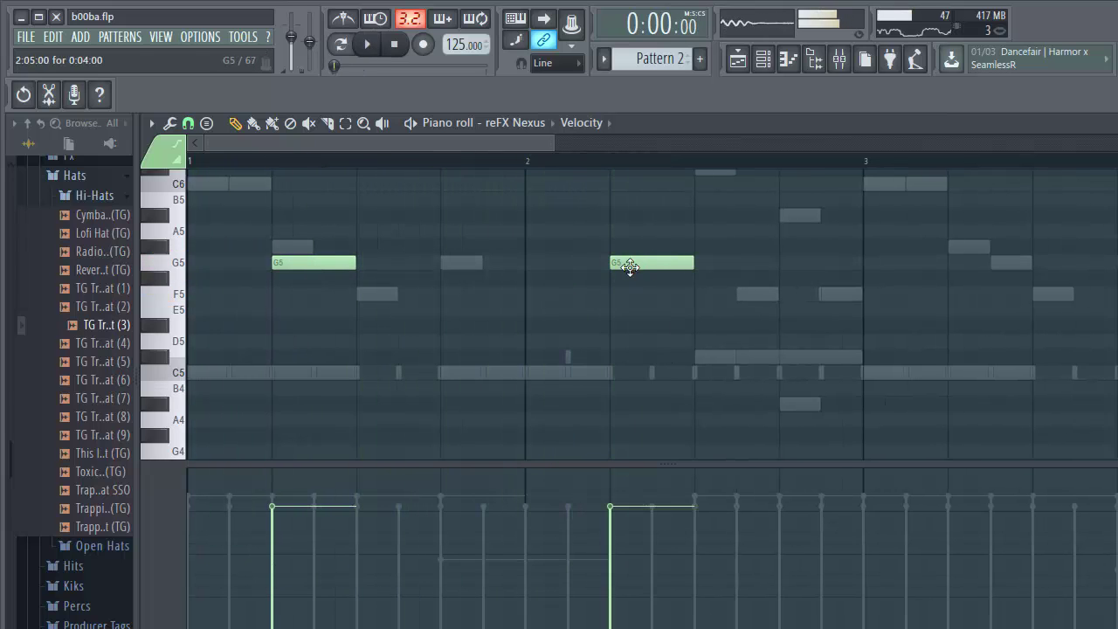
# Add four-step G5 choir notes on the second beat of bars 3 and 4, and listen to the part with the beat
pyautogui.press('space')
pyautogui.scroll(-2, 599, 169)
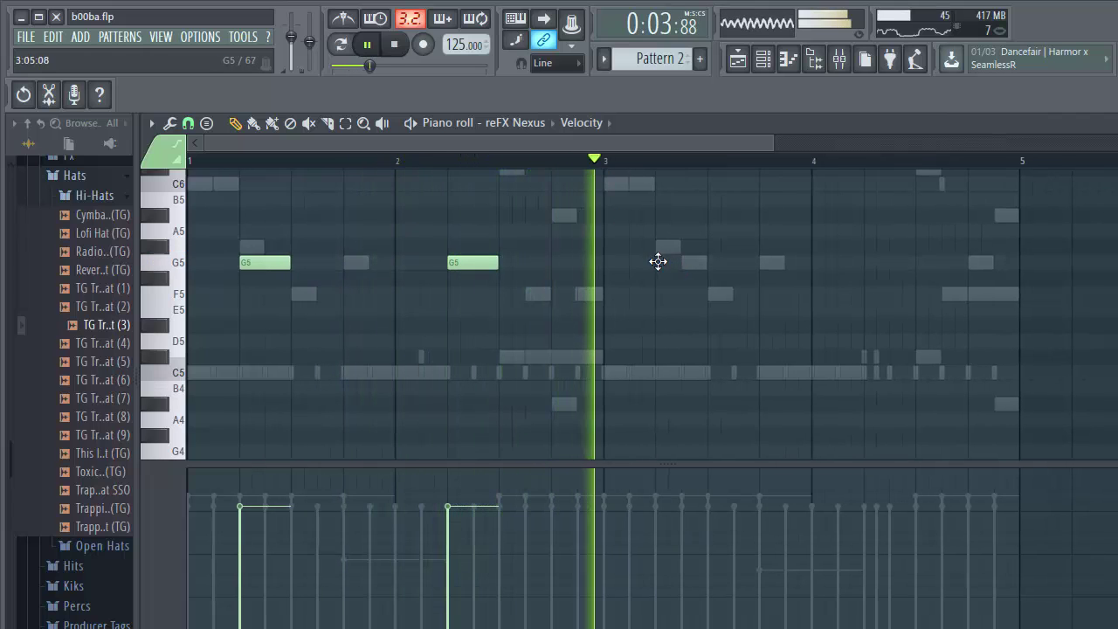
pyautogui.click(658, 261)
pyautogui.click(868, 263)
pyautogui.scroll(-1, 821, 166)
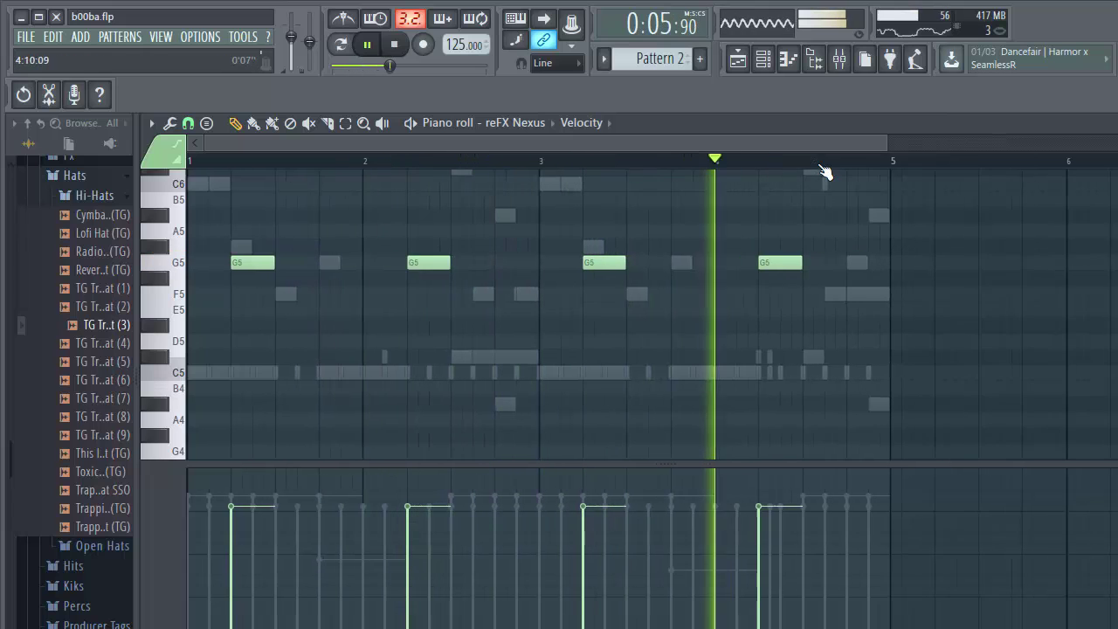
pyautogui.scroll(-3, 790, 276)
pyautogui.scroll(3, 712, 299)
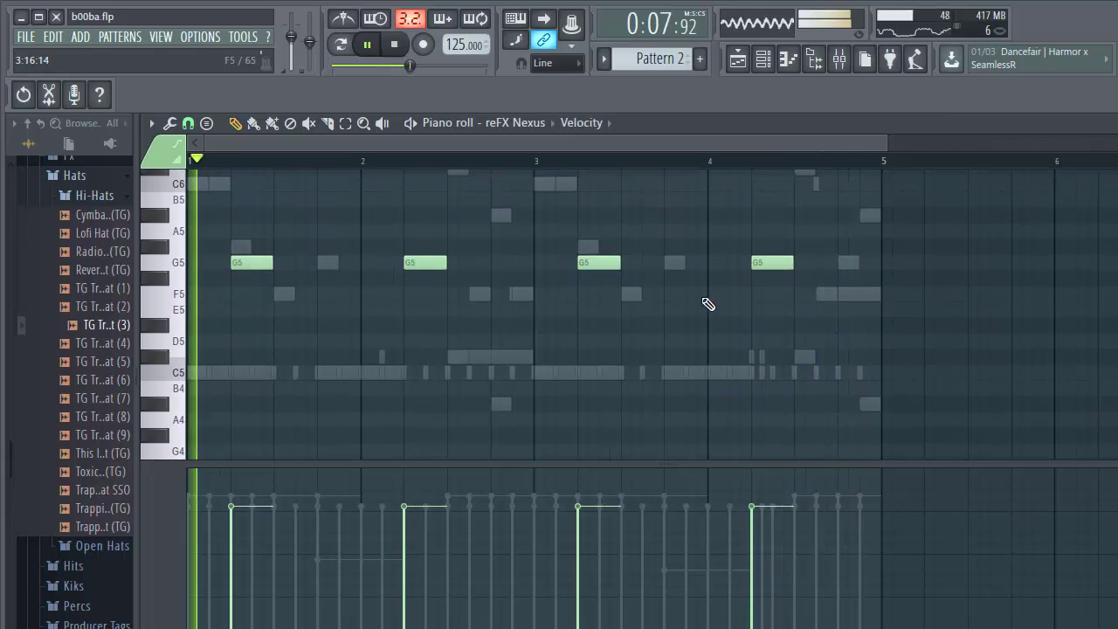
pyautogui.click(765, 62)
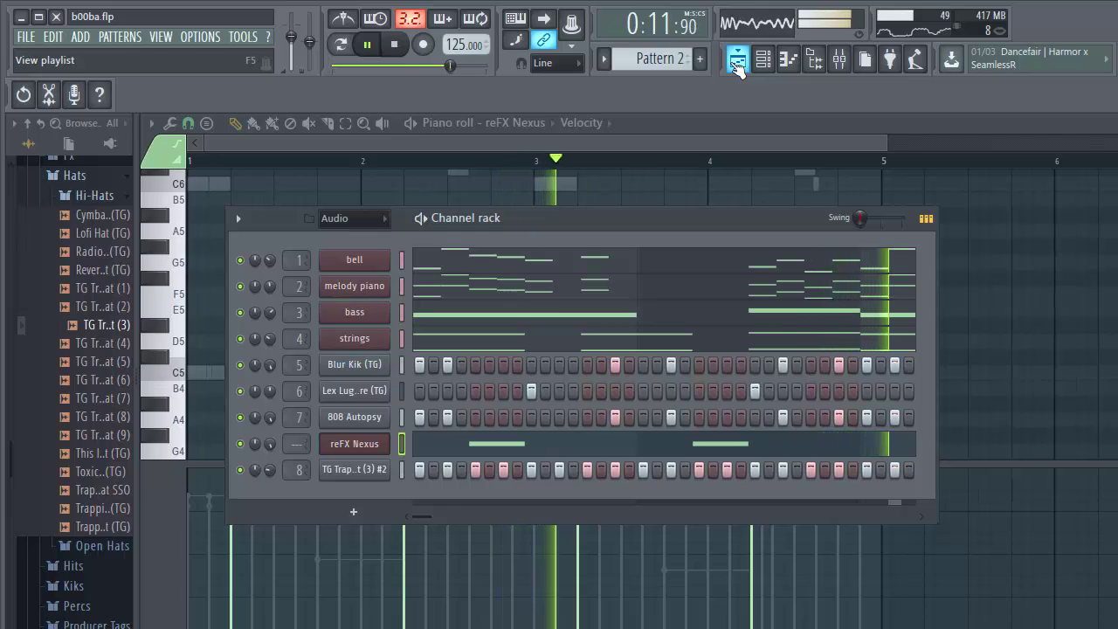
pyautogui.press('space')
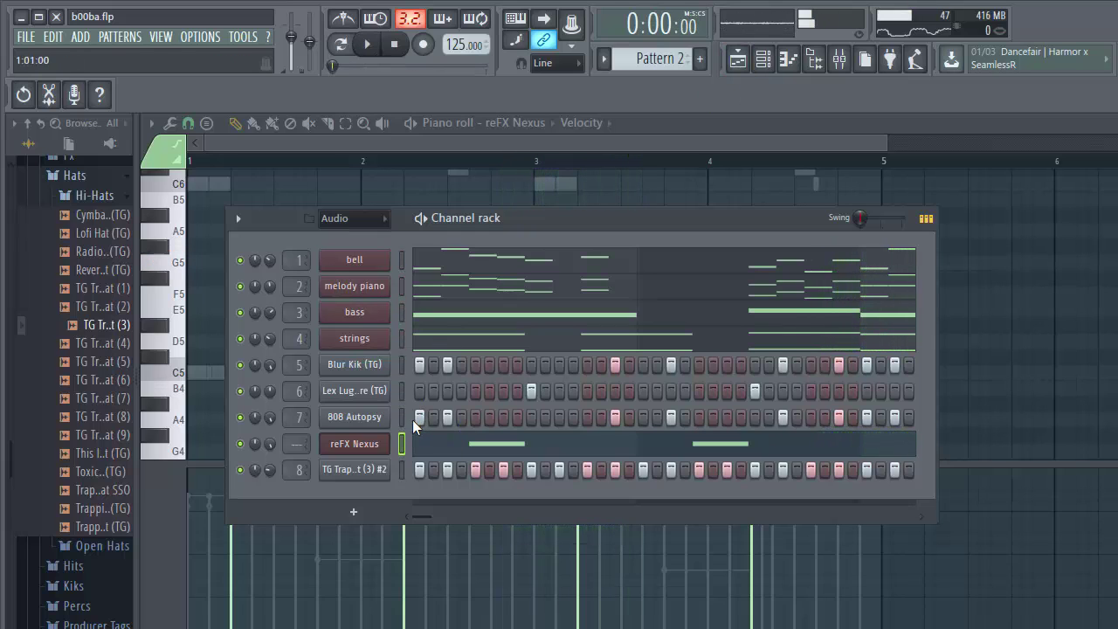
# Solo the bell channel, unmute melody piano during playback, and stop after listening to both together
pyautogui.click(741, 62)
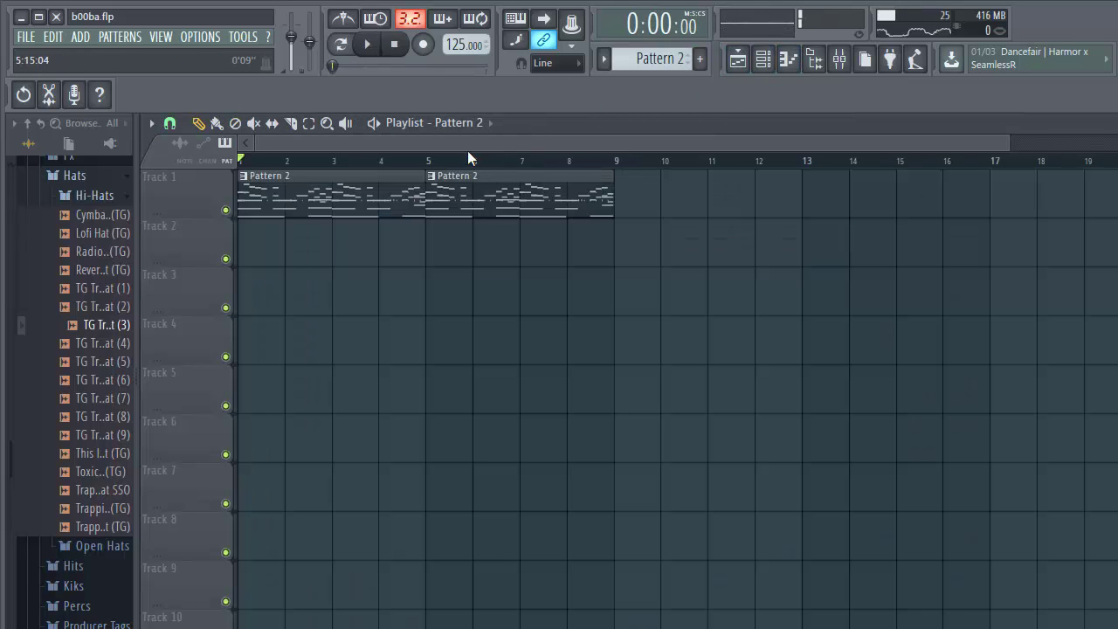
pyautogui.click(763, 61)
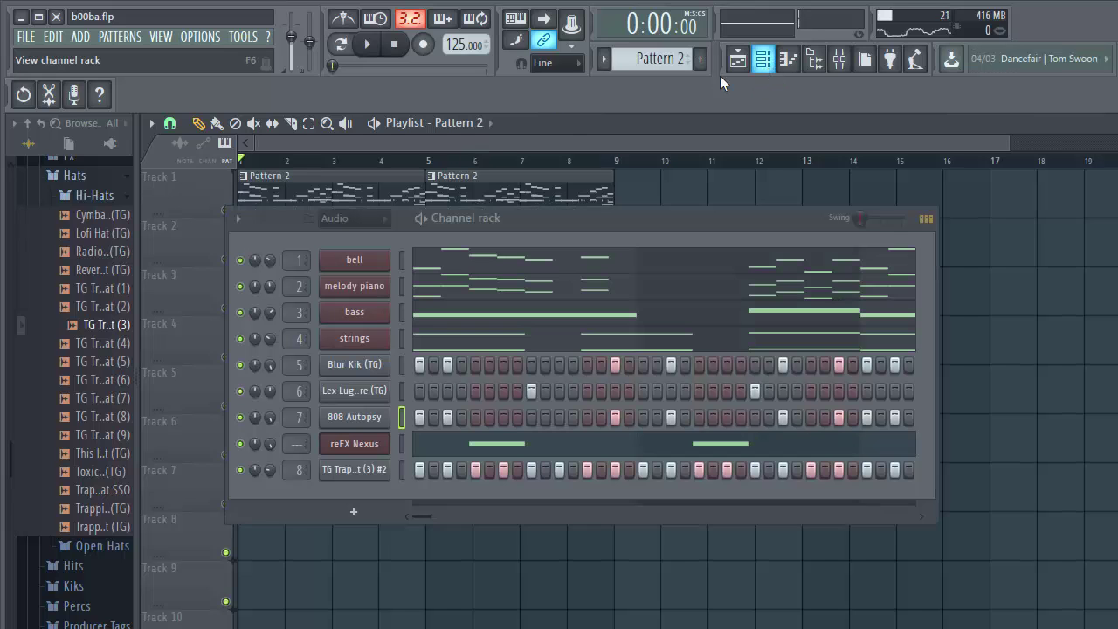
pyautogui.rightClick(240, 262)
pyautogui.click(251, 274)
pyautogui.press('space')
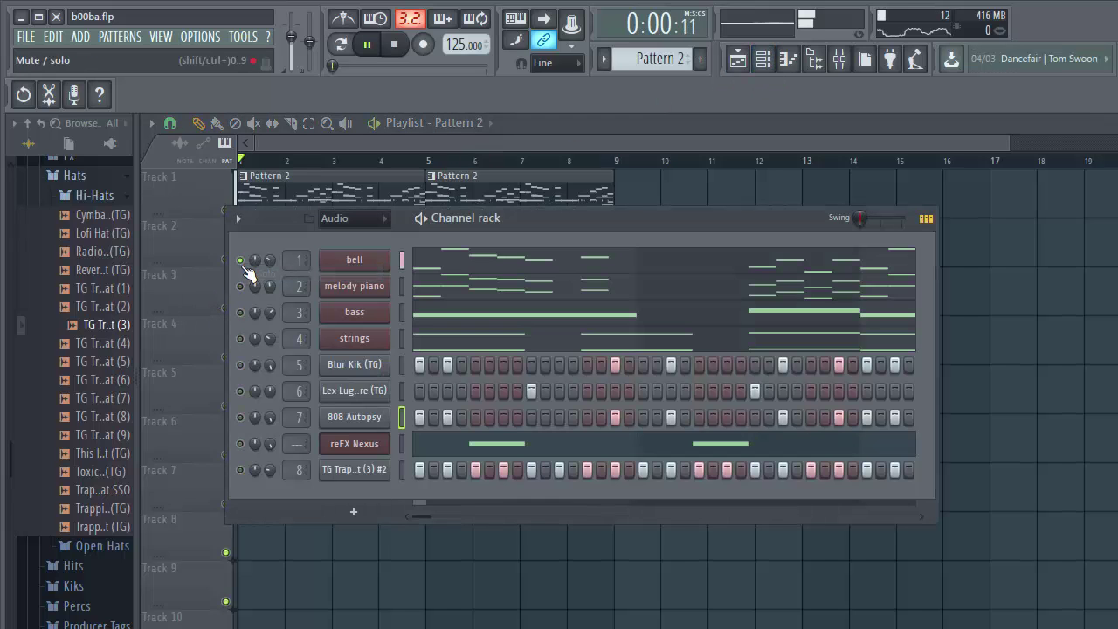
pyautogui.click(242, 286)
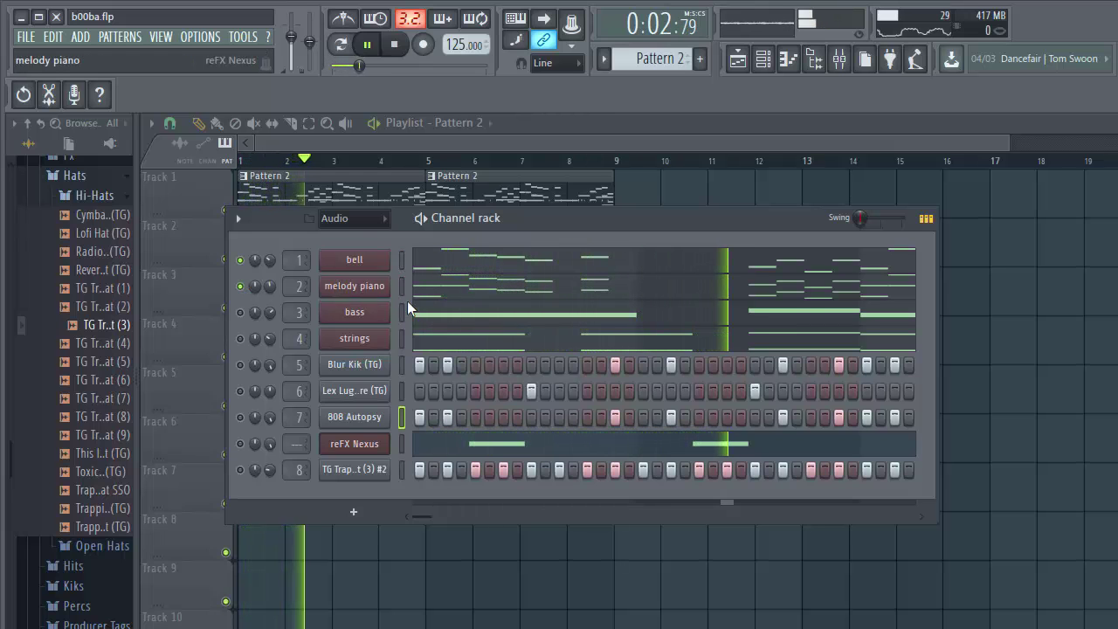
pyautogui.press('space')
# Examine the melody piano's notes across bars 1 to 4 in its piano roll
pyautogui.click(443, 293)
pyautogui.scroll(-1, 404, 150)
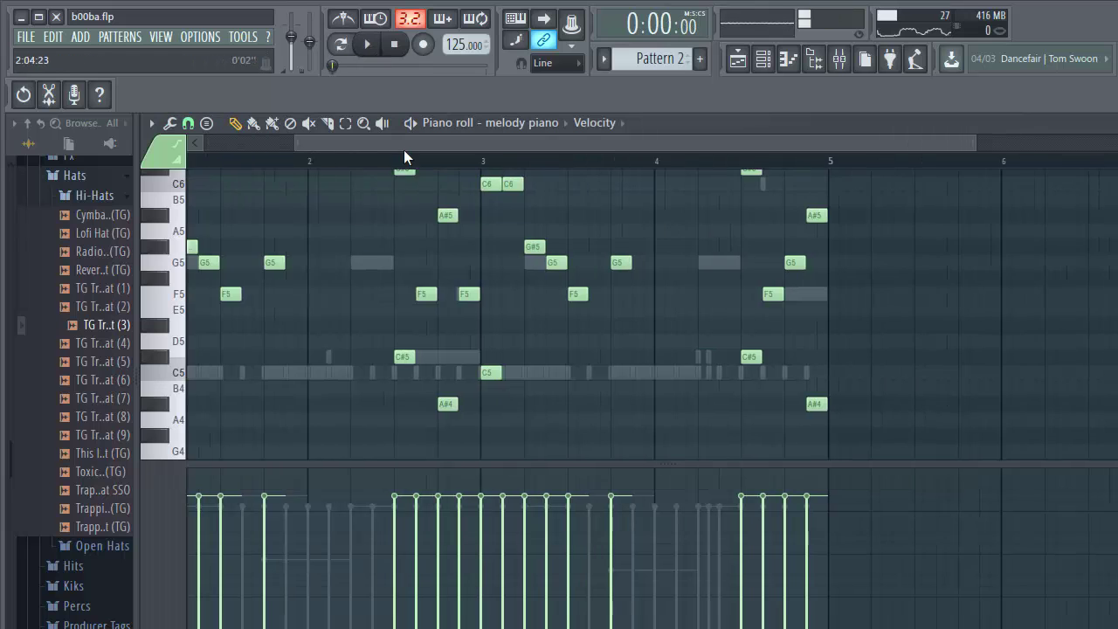
pyautogui.scroll(-2, 414, 159)
pyautogui.moveTo(400, 147); pyautogui.dragTo(311, 155)
pyautogui.scroll(3, 335, 214)
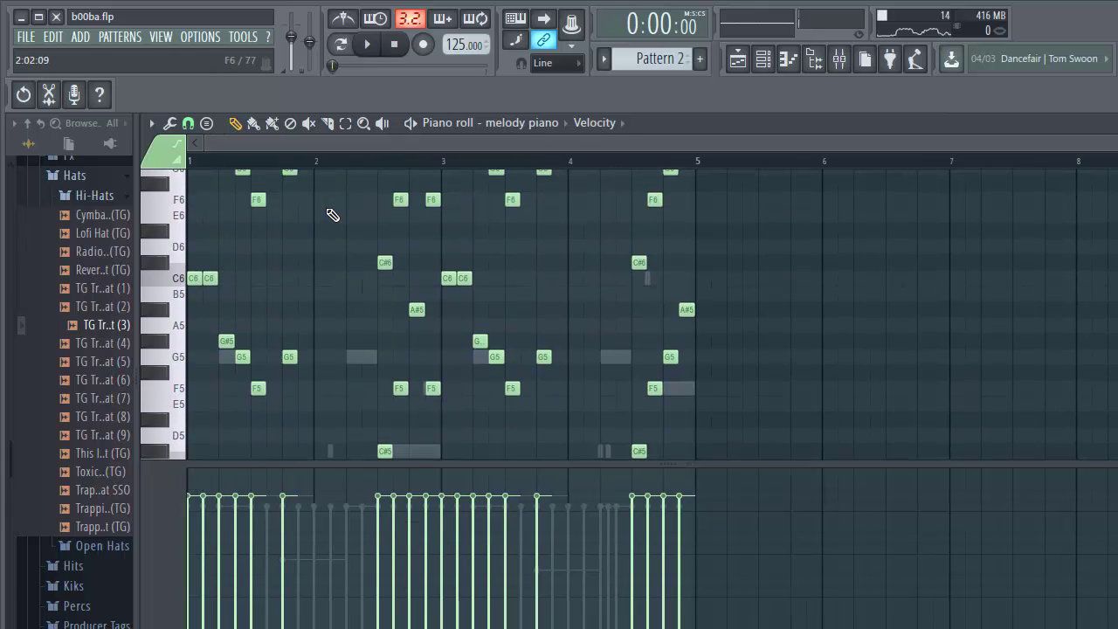
pyautogui.scroll(3, 334, 229)
pyautogui.scroll(-3, 333, 257)
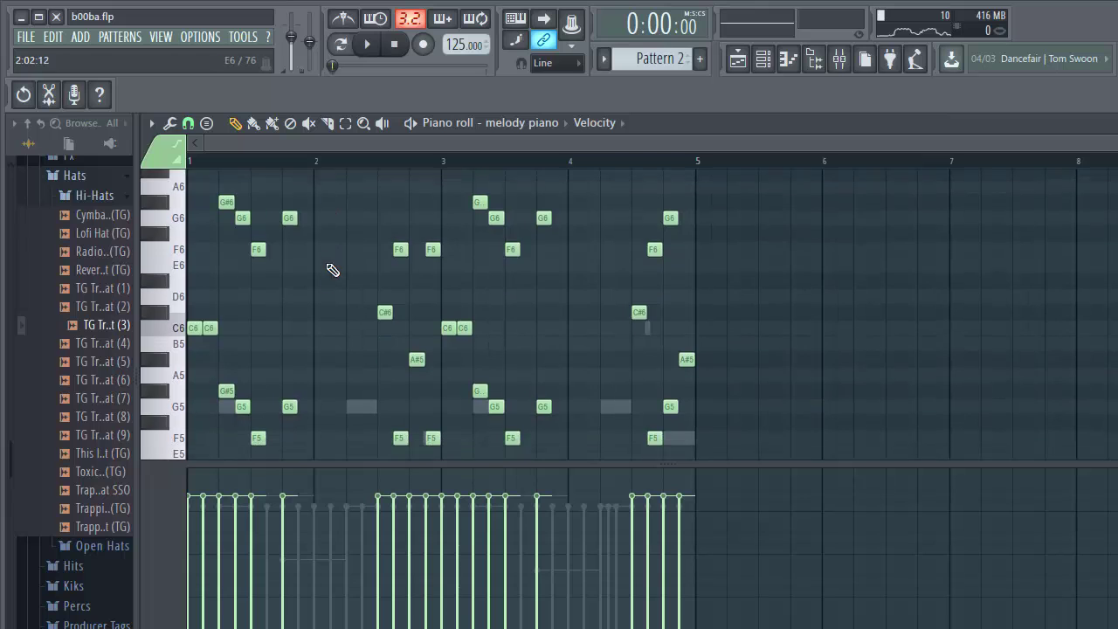
pyautogui.scroll(-3, 345, 188)
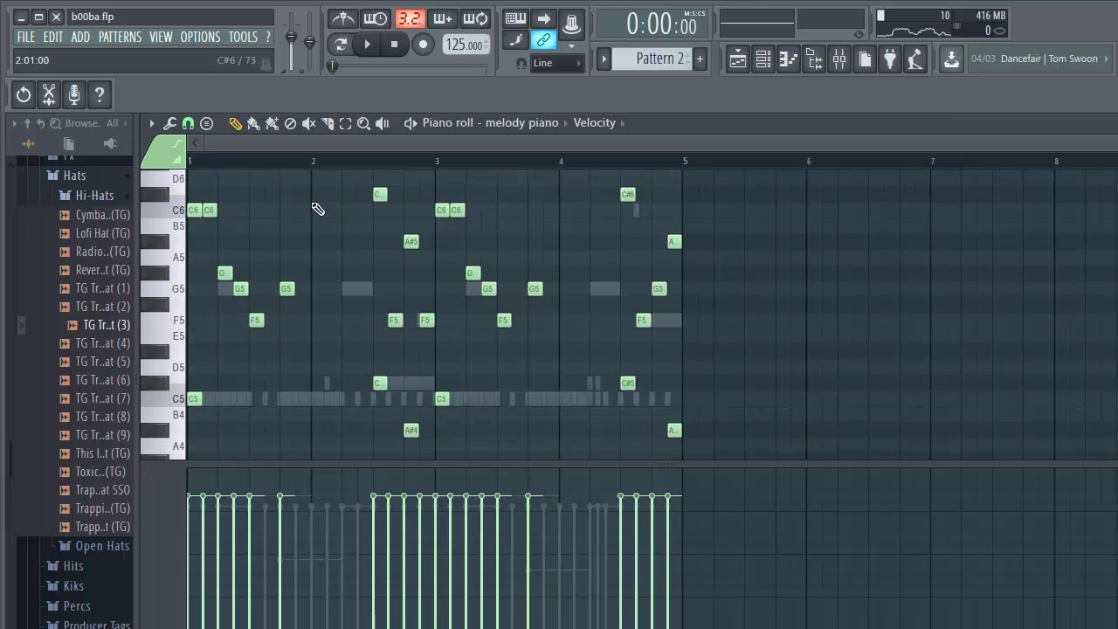
pyautogui.click(763, 59)
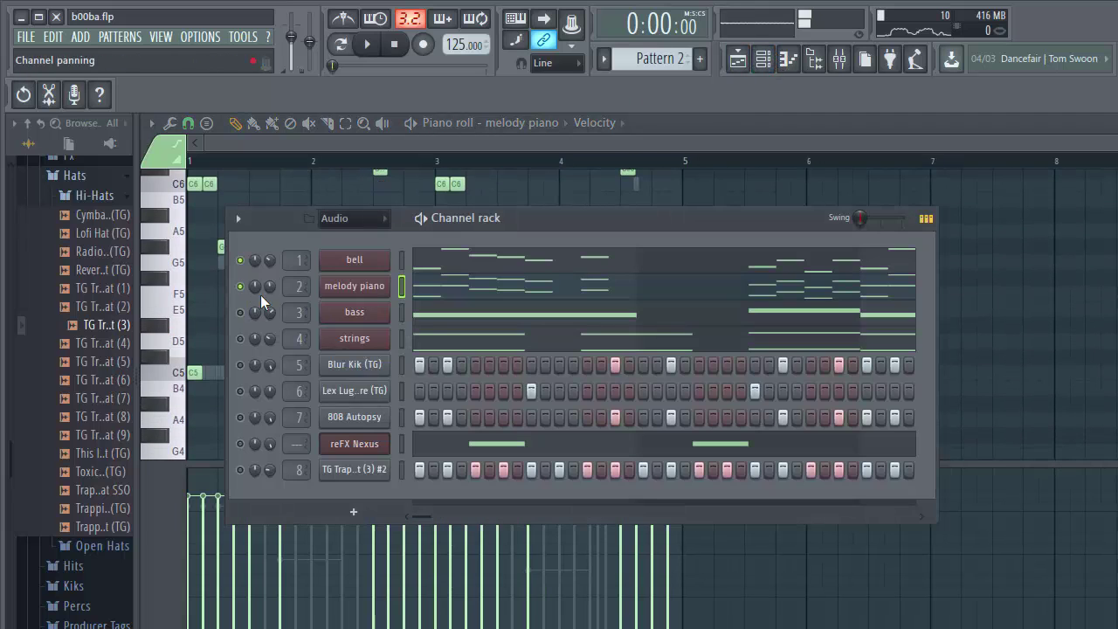
pyautogui.press('F6')
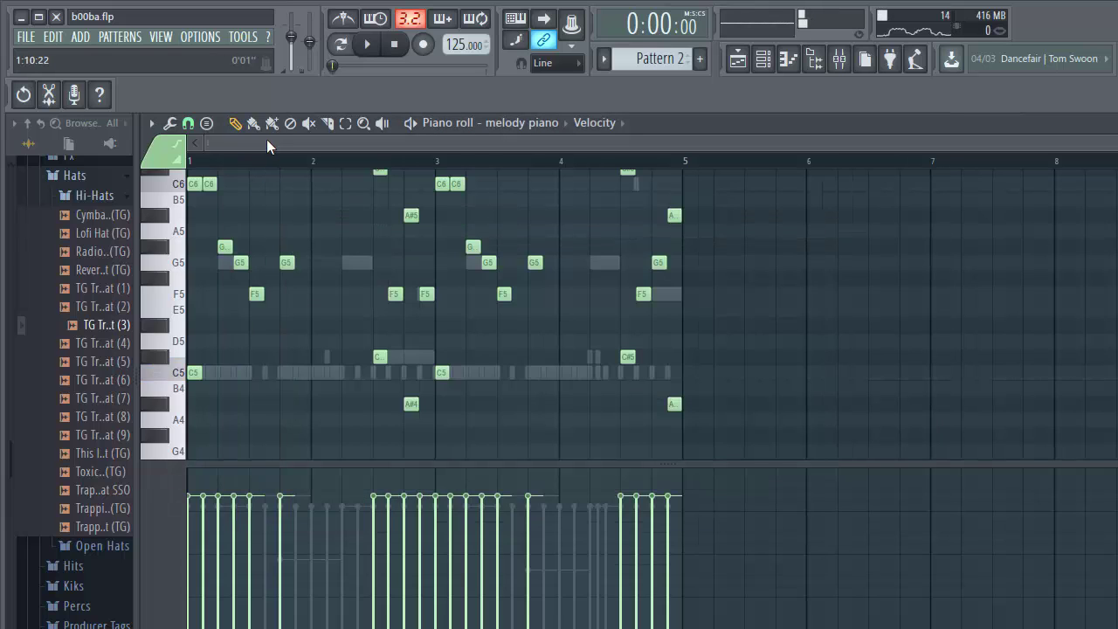
pyautogui.scroll(-3, 281, 261)
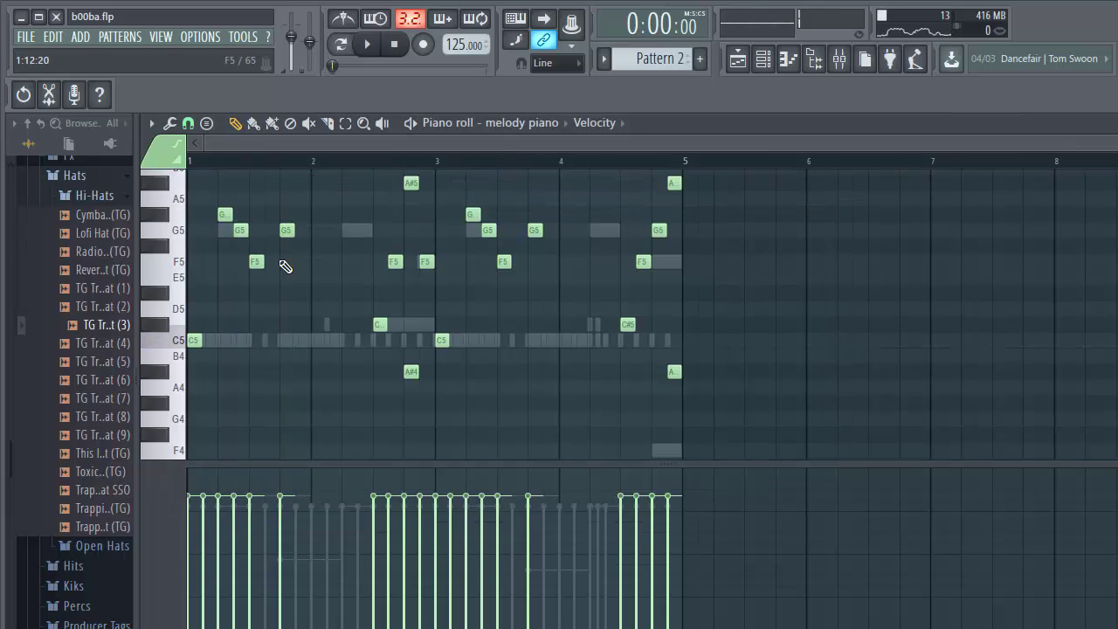
pyautogui.scroll(3, 281, 260)
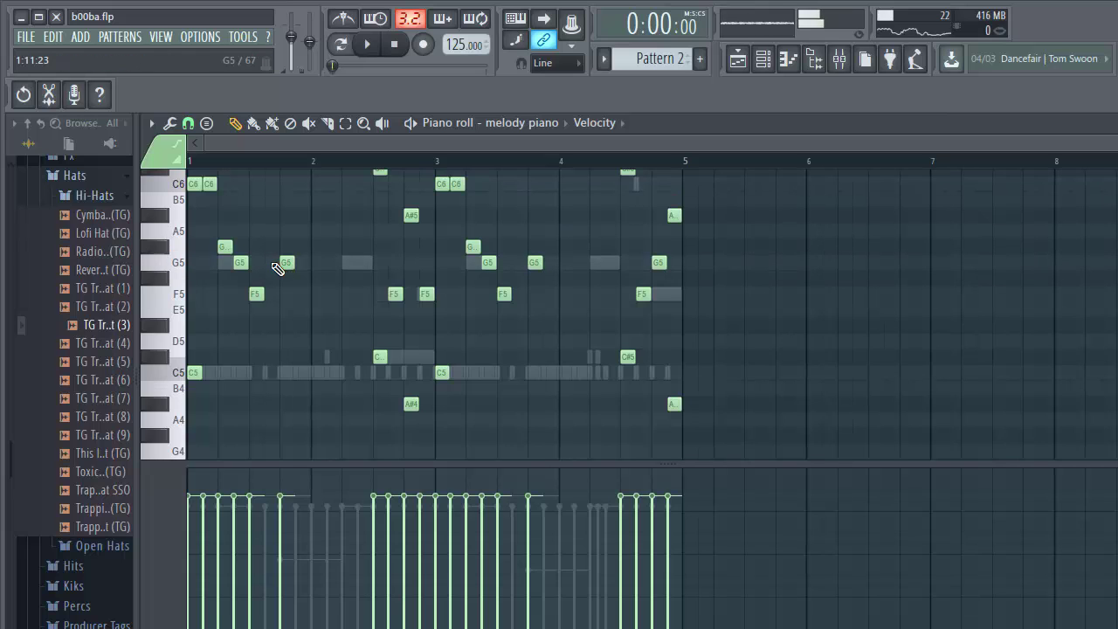
pyautogui.scroll(2, 320, 304)
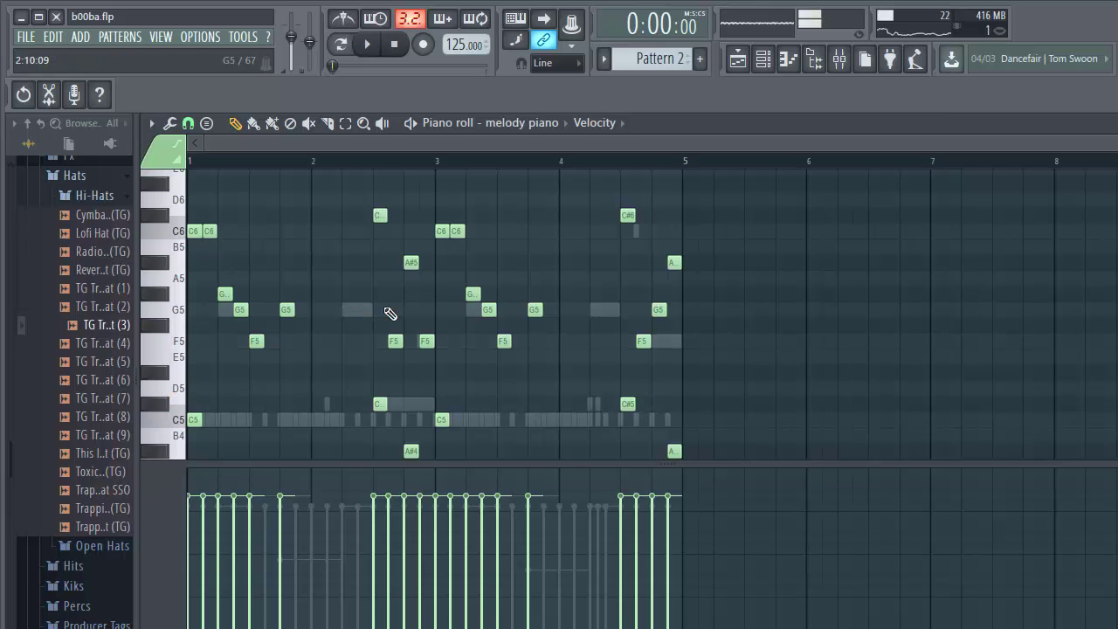
pyautogui.scroll(-3, 429, 179)
# Start playback and close the playlist, piano roll, mixer and reFX Nexus windows, leaving only the channel rack open
pyautogui.click(738, 59)
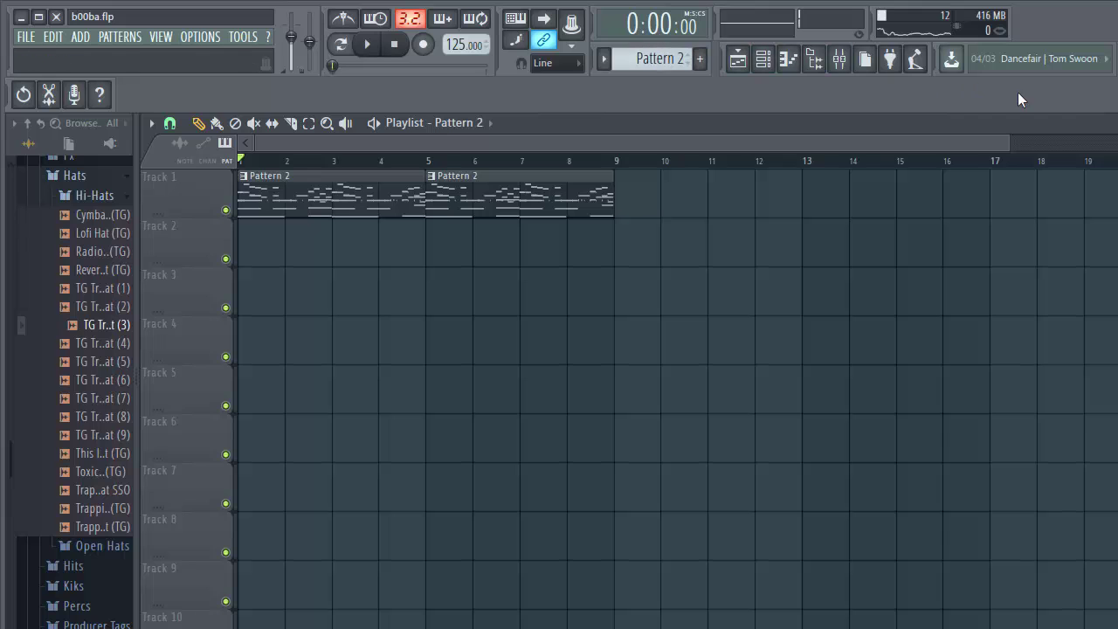
pyautogui.press('Escape')
pyautogui.press('Escape')
pyautogui.press('space')
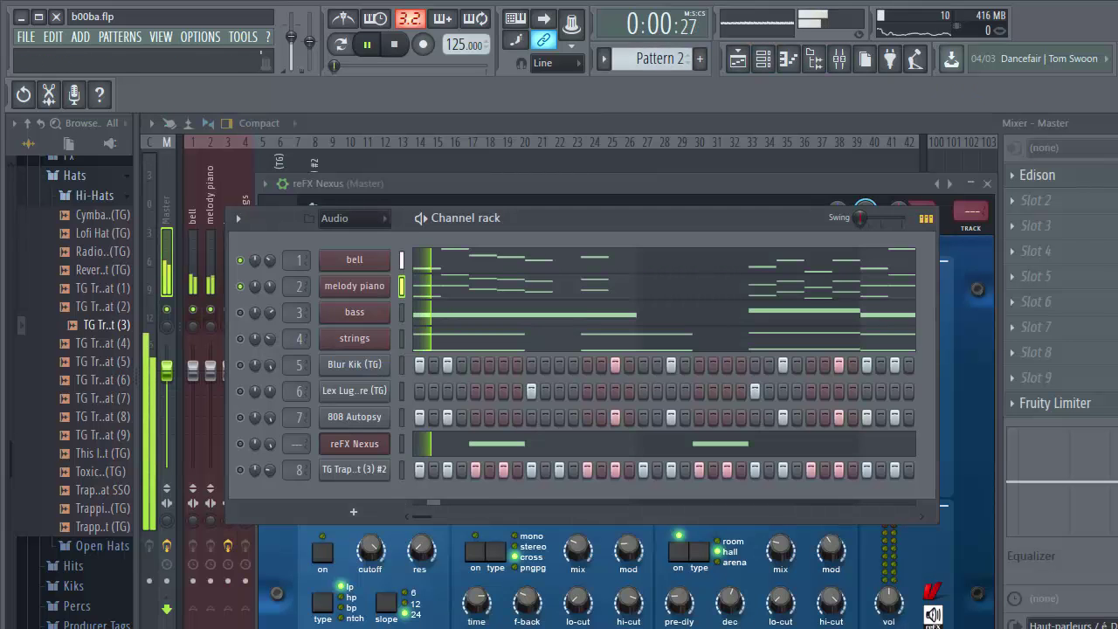
pyautogui.press('F9')
pyautogui.click(988, 184)
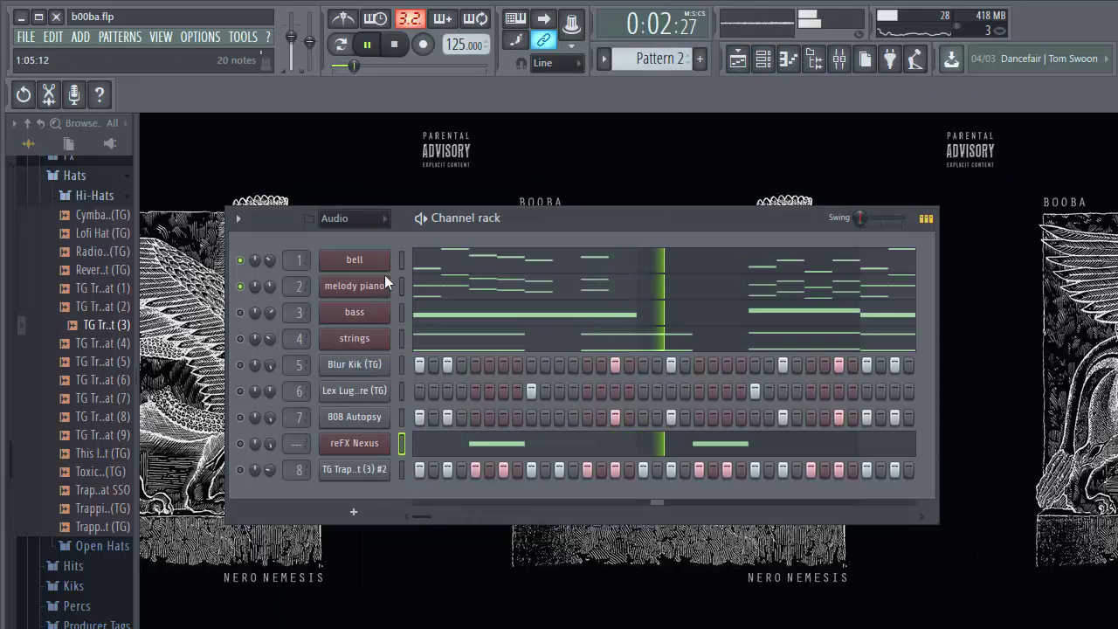
# Unmute bass, strings, Blur Kik, the Lex Luger snare, 808 Autopsy and TG Trap Hat (3) #2 one after another during playback
pyautogui.click(241, 312)
pyautogui.click(241, 338)
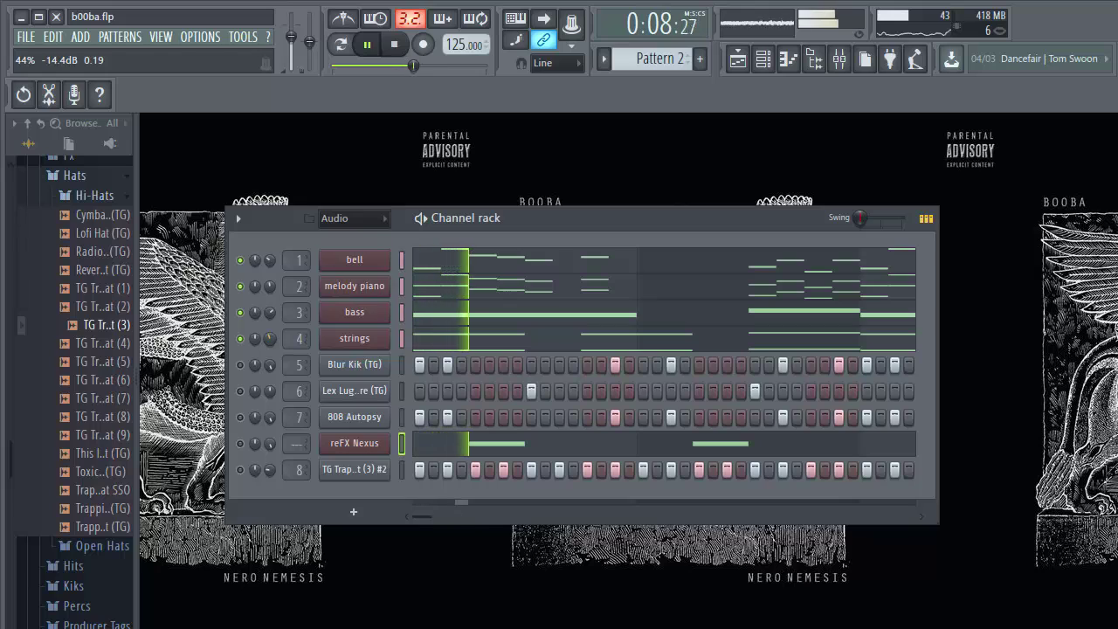
pyautogui.click(241, 365)
pyautogui.click(241, 391)
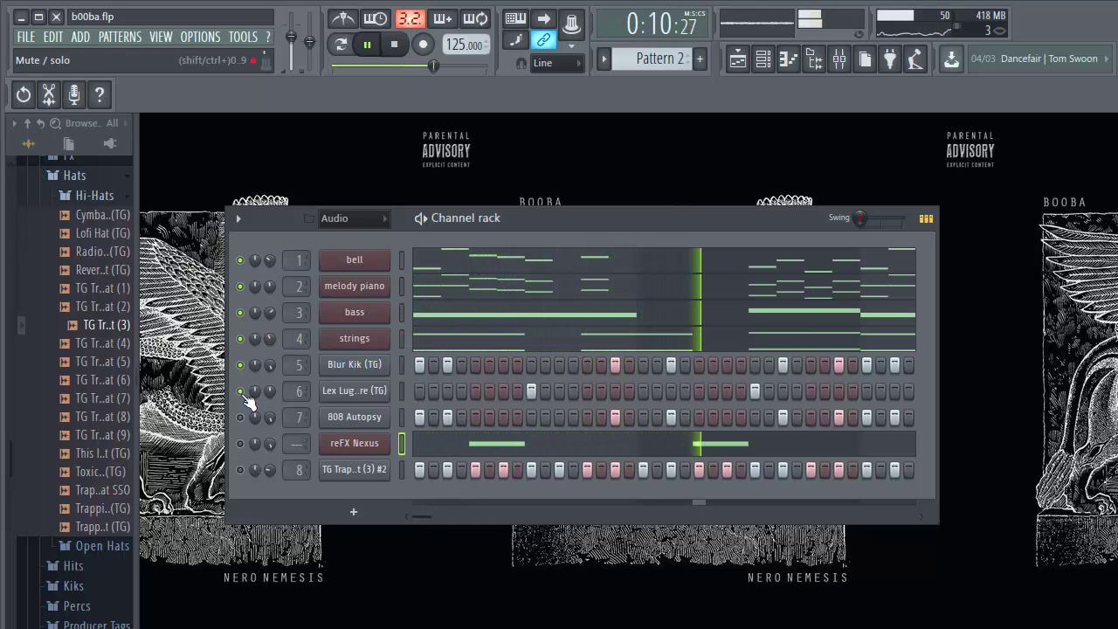
pyautogui.click(241, 418)
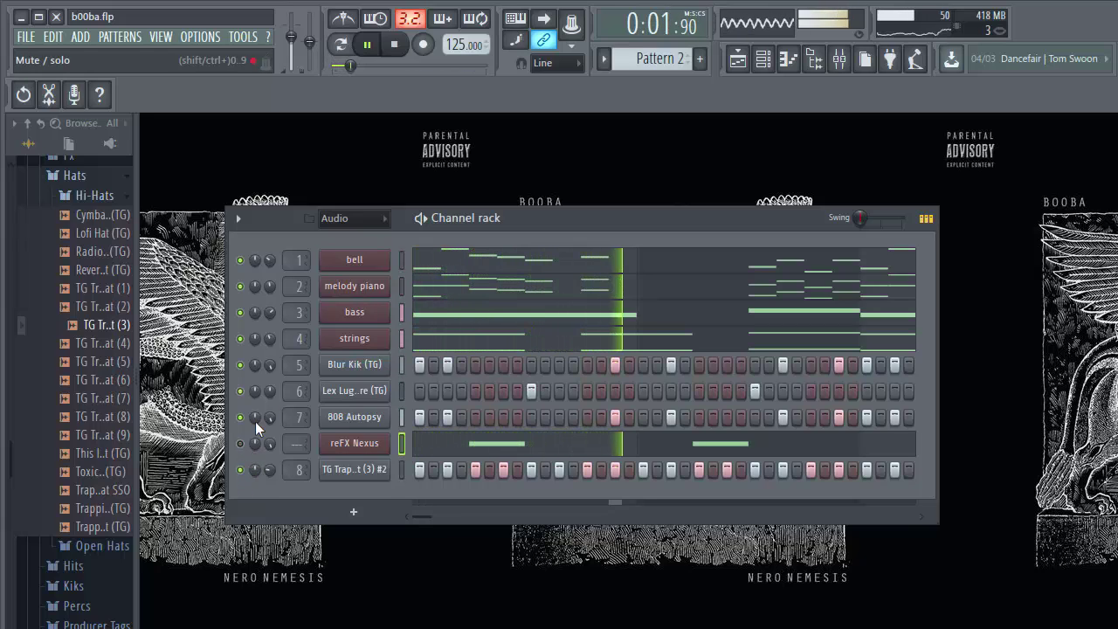
# Unmute the reFX Nexus choir channel, listen to the complete beat and stop playback
pyautogui.moveTo(516, 220); pyautogui.dragTo(523, 620)
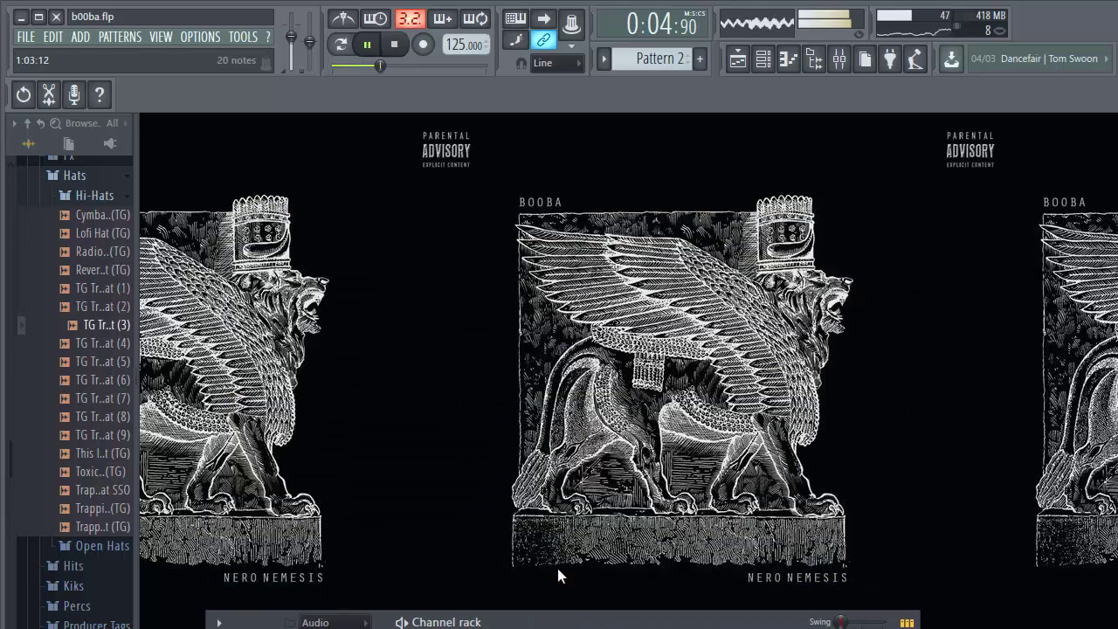
pyautogui.moveTo(529, 618); pyautogui.dragTo(519, 267)
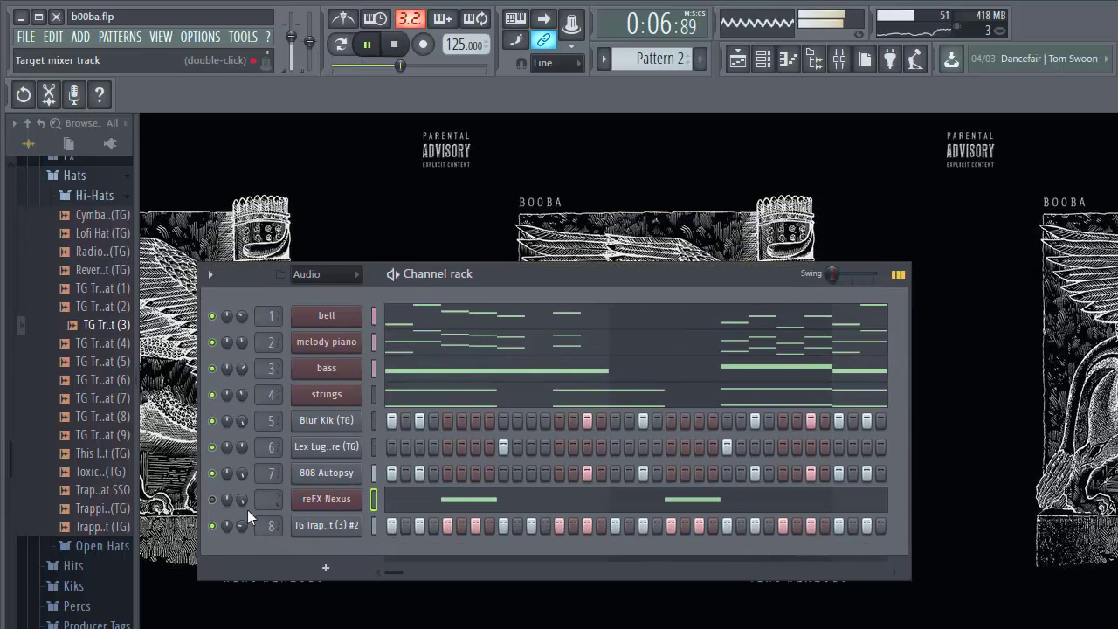
pyautogui.click(212, 499)
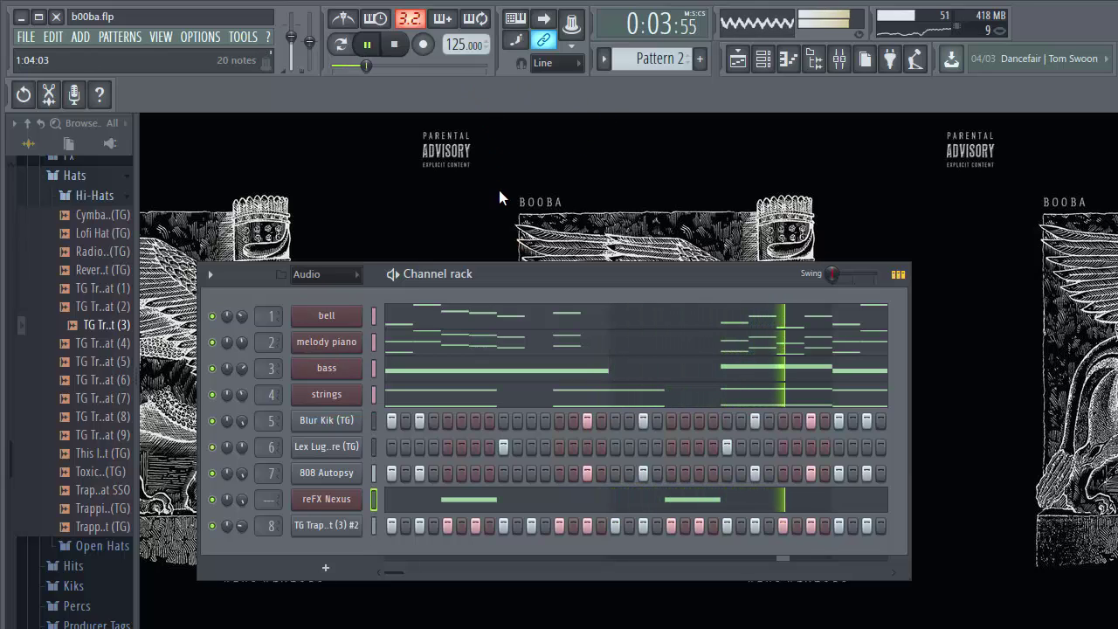
pyautogui.press('space')
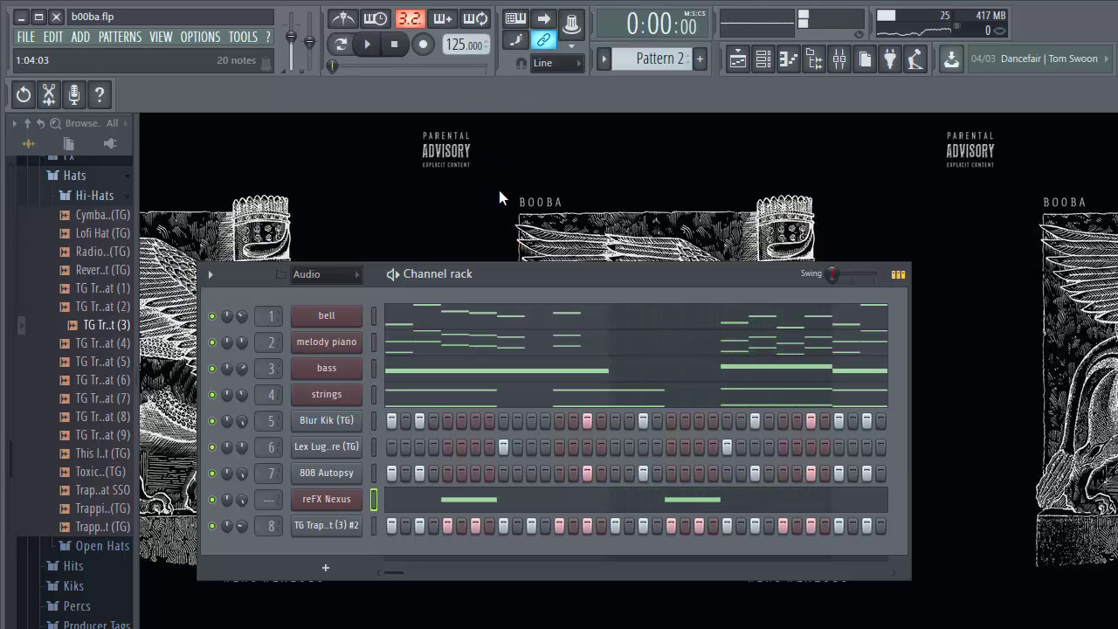